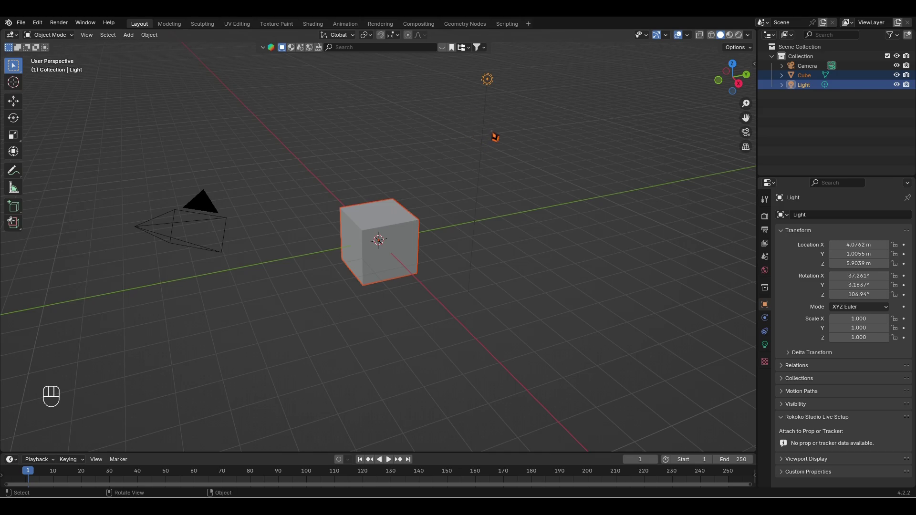
Delete the default cube and light, and add a torus mesh at the world origin
{"action": "key", "text": "x"}
{"action": "left_click", "coordinate": [457, 122]}
{"action": "key", "text": "shift+a"}
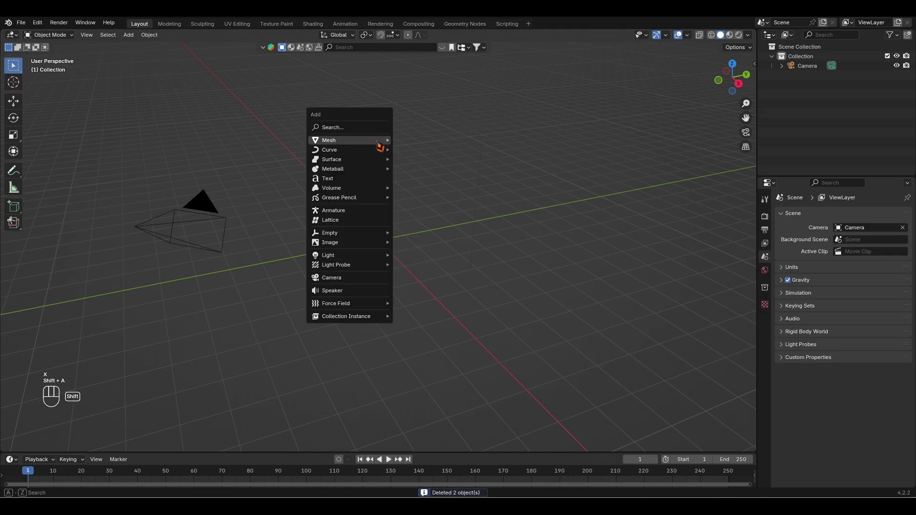
{"action": "mouse_move", "coordinate": [379, 143]}
{"action": "left_click", "coordinate": [425, 210]}
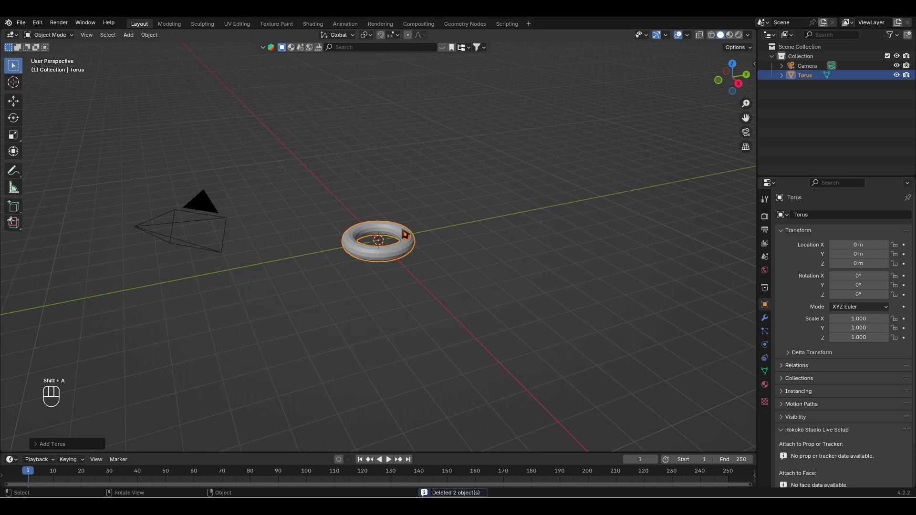
Enter Edit Mode on the torus with edge selection and select the three innermost edge loops around the hole
{"action": "scroll", "coordinate": [400, 229], "scroll_direction": "up", "scroll_amount": 7}
{"action": "middle_click_drag", "start_coordinate": [389, 199], "coordinate": [395, 254]}
{"action": "scroll", "coordinate": [335, 192], "scroll_direction": "up", "scroll_amount": 1}
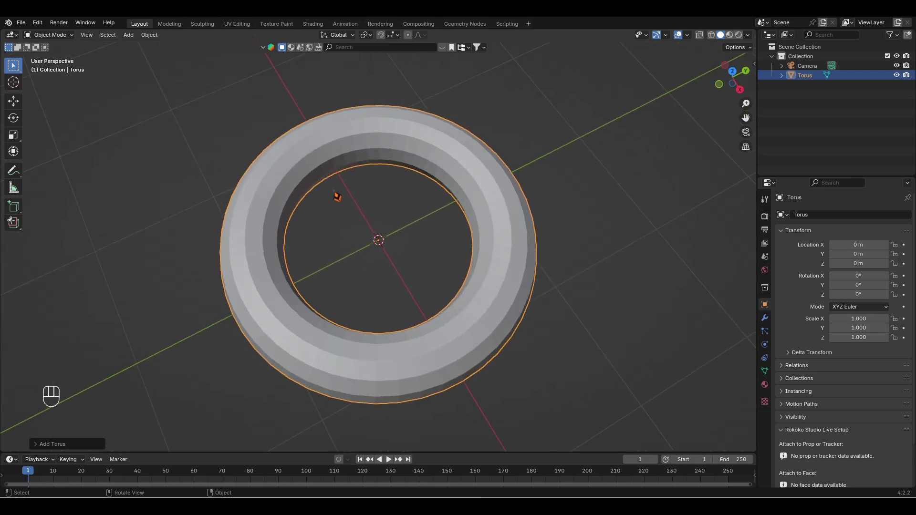
{"action": "scroll", "coordinate": [337, 197], "scroll_direction": "up", "scroll_amount": 1}
{"action": "key", "text": "Tab"}
{"action": "left_click", "coordinate": [85, 36]}
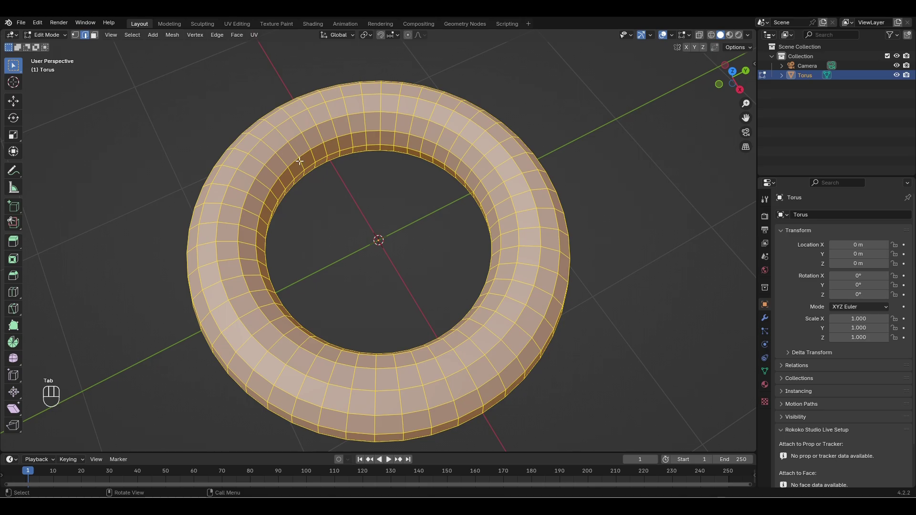
{"action": "middle_click_drag", "start_coordinate": [329, 214], "coordinate": [328, 181]}
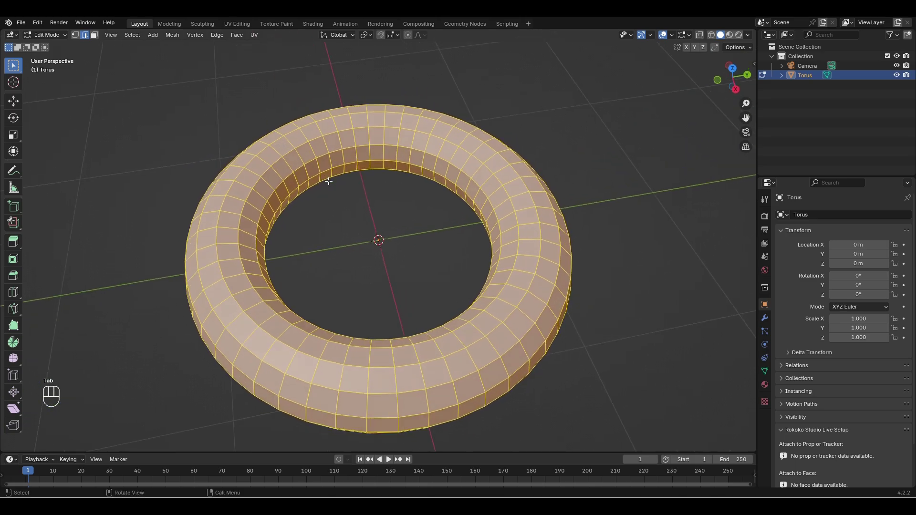
{"action": "left_click", "coordinate": [329, 154]}
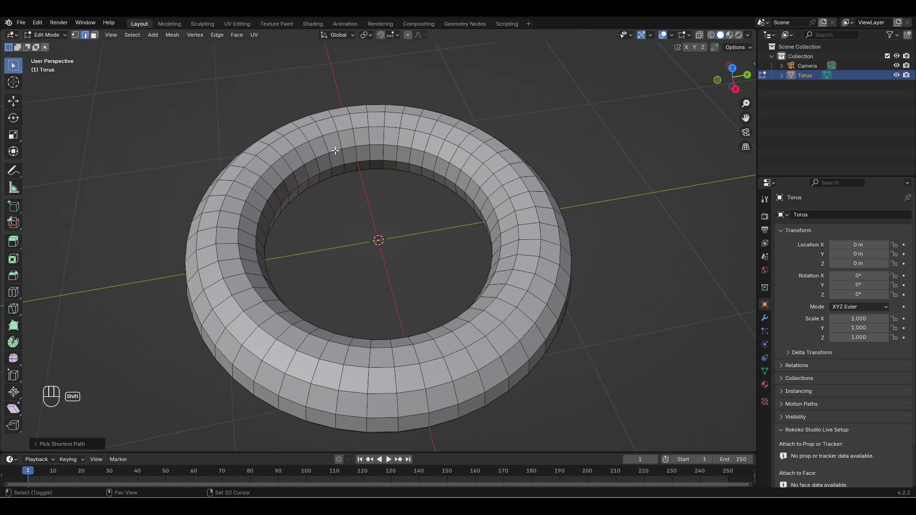
{"action": "left_click", "coordinate": [336, 150], "text": "alt+shift"}
{"action": "left_click", "coordinate": [334, 167], "text": "alt+shift"}
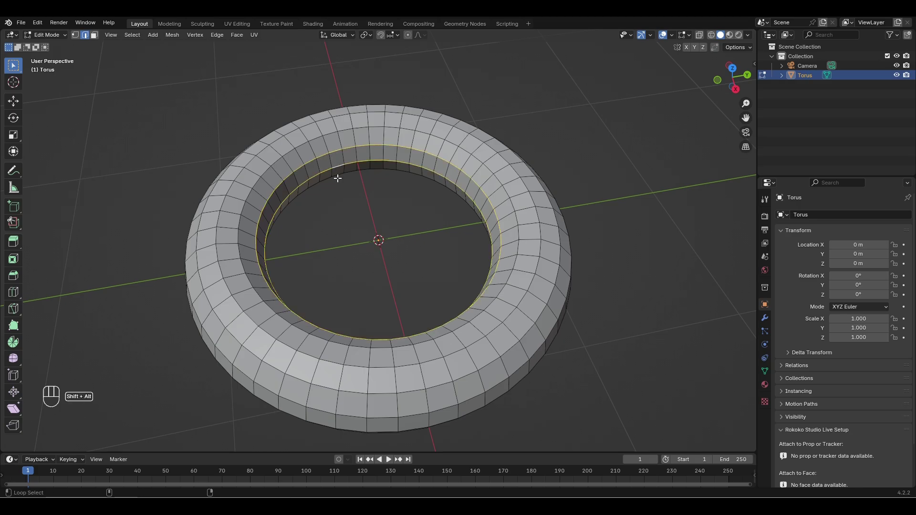
{"action": "left_click", "coordinate": [339, 177], "text": "alt+shift"}
{"action": "middle_click_drag", "start_coordinate": [347, 176], "coordinate": [353, 160]}
{"action": "scroll", "coordinate": [353, 160], "scroll_direction": "up", "scroll_amount": 2}
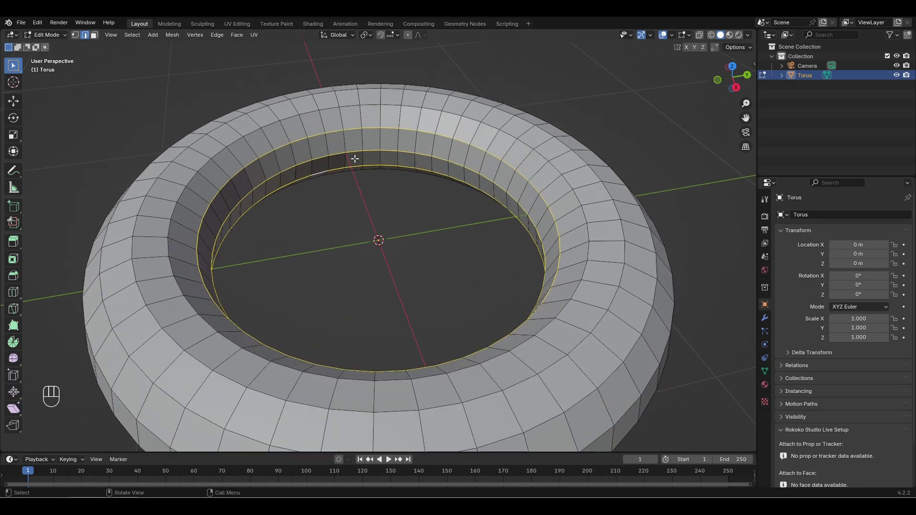
Apply To Sphere to the three selected inner edge loops to even out their radius
{"action": "key", "text": "shift+alt+s"}
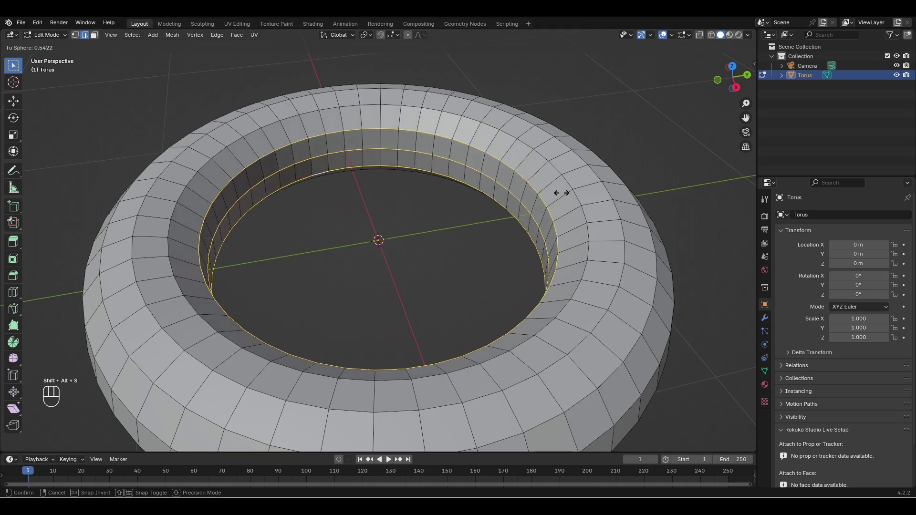
{"action": "left_click", "coordinate": [630, 191]}
{"action": "middle_click_drag", "start_coordinate": [572, 184], "coordinate": [424, 180]}
In top view, scale the inner edge loops outward to line up with the adjacent loops, and return to Object Mode
{"action": "key", "text": "grave"}
{"action": "left_click", "coordinate": [400, 105]}
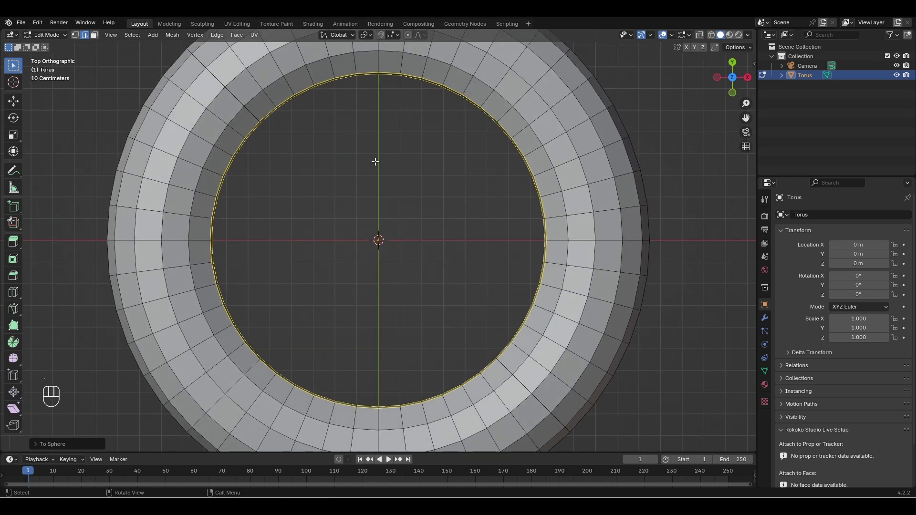
{"action": "key", "text": "s"}
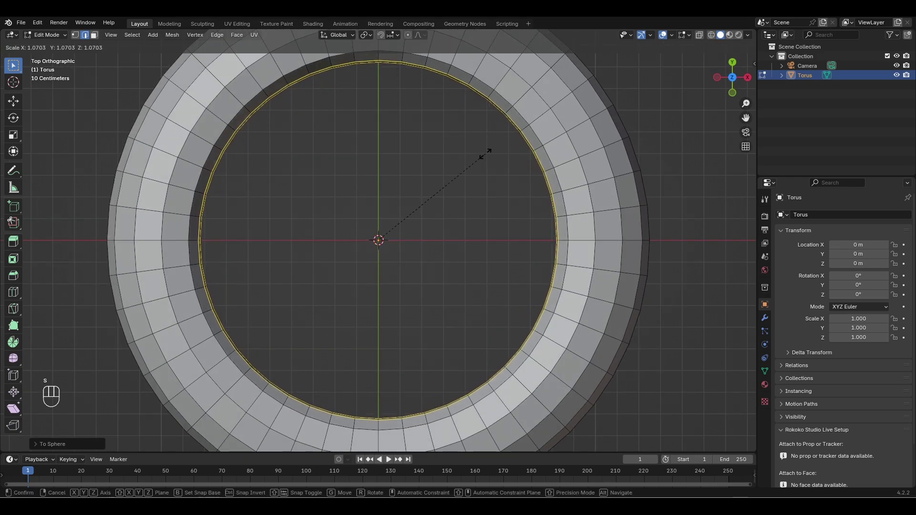
{"action": "left_click", "coordinate": [550, 146], "text": "ctrl+shift"}
{"action": "middle_click_drag", "start_coordinate": [410, 221], "coordinate": [412, 153]}
{"action": "key", "text": "Tab"}
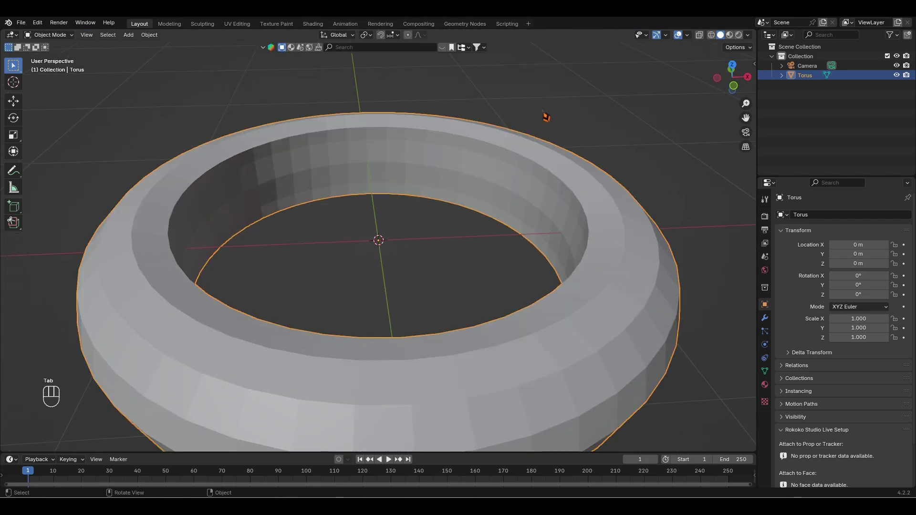
{"action": "left_click", "coordinate": [577, 102]}
Re-enter Edit Mode on the torus and select the three outermost edge loops instead of the inner ones
{"action": "middle_click_drag", "start_coordinate": [471, 207], "coordinate": [334, 266]}
{"action": "scroll", "coordinate": [333, 266], "scroll_direction": "down", "scroll_amount": 3}
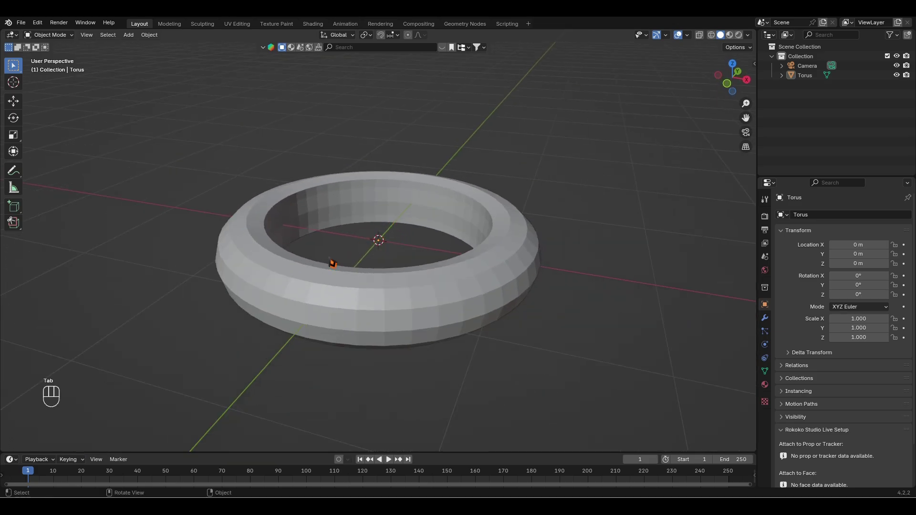
{"action": "left_click", "coordinate": [266, 309]}
{"action": "middle_click_drag", "start_coordinate": [266, 310], "coordinate": [272, 247]}
{"action": "key", "text": "Tab"}
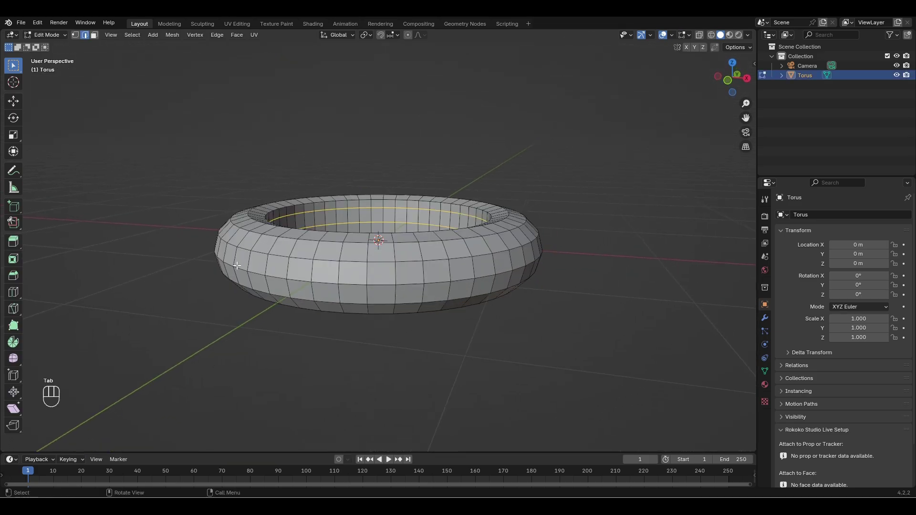
{"action": "left_click", "coordinate": [248, 246]}
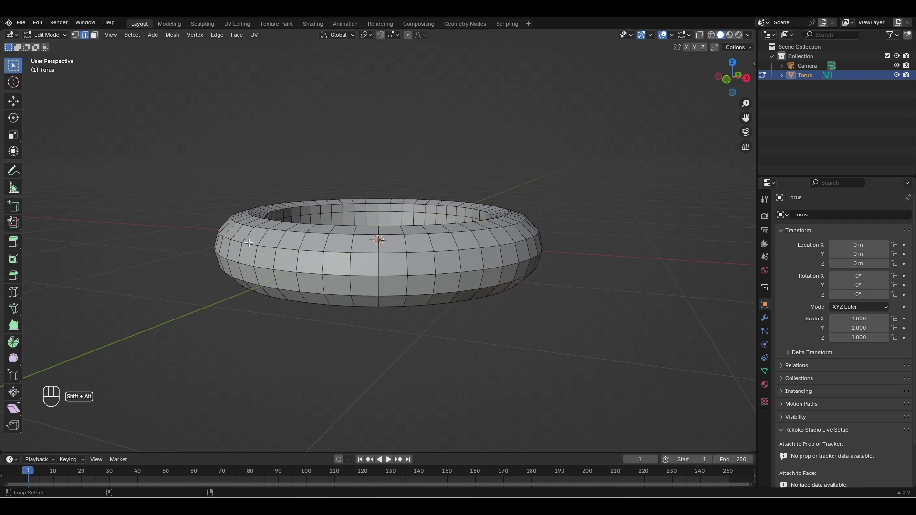
{"action": "left_click", "coordinate": [249, 243], "text": "alt+shift"}
{"action": "left_click", "coordinate": [248, 266], "text": "alt+shift"}
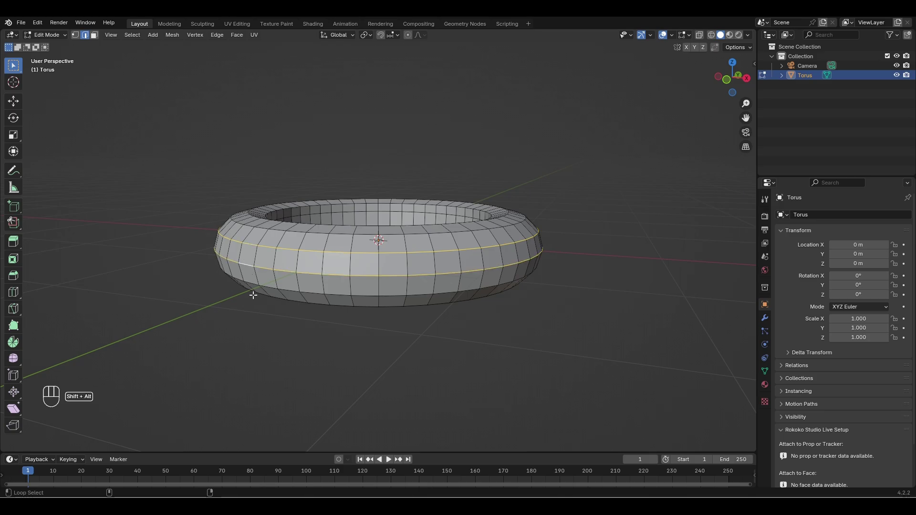
In left view, apply To Sphere with a factor of 1 to the three outer edge loops
{"action": "middle_click_drag", "start_coordinate": [326, 218], "coordinate": [272, 267]}
{"action": "key", "text": "grave"}
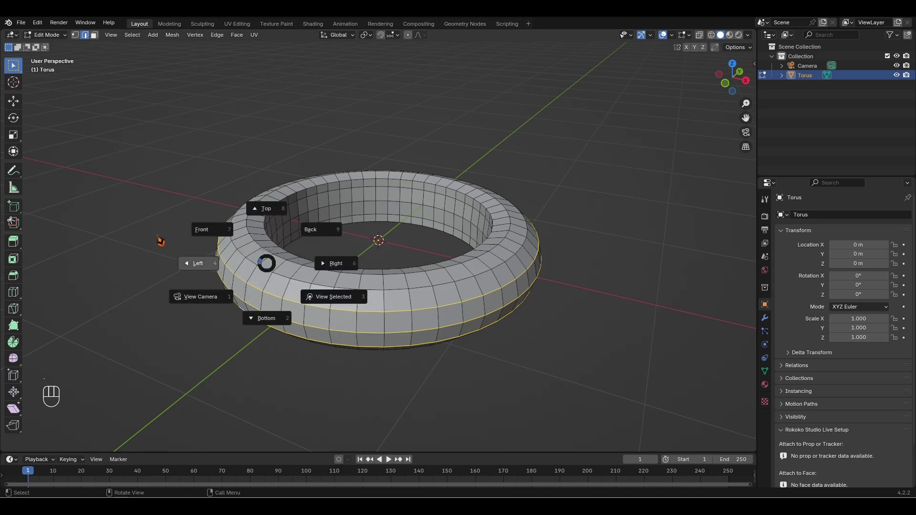
{"action": "left_click", "coordinate": [229, 251]}
{"action": "key", "text": "shift+alt+s"}
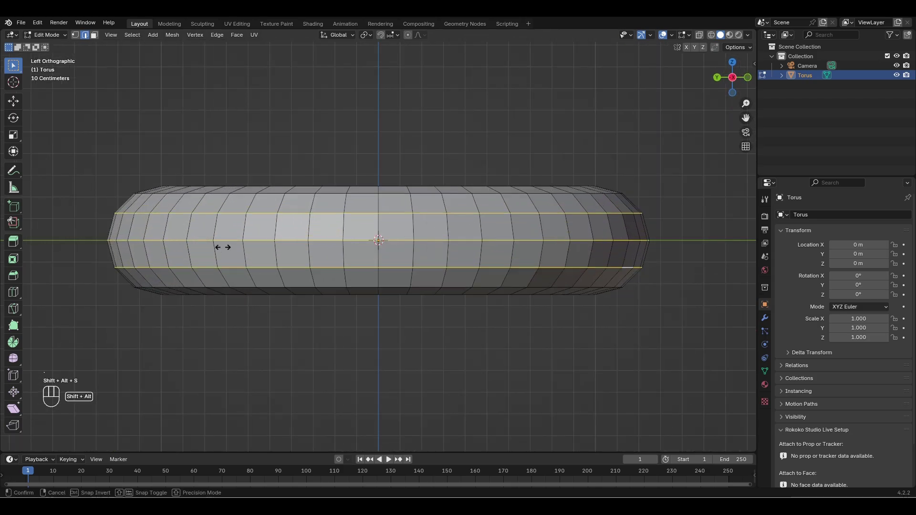
{"action": "key", "text": "shift"}
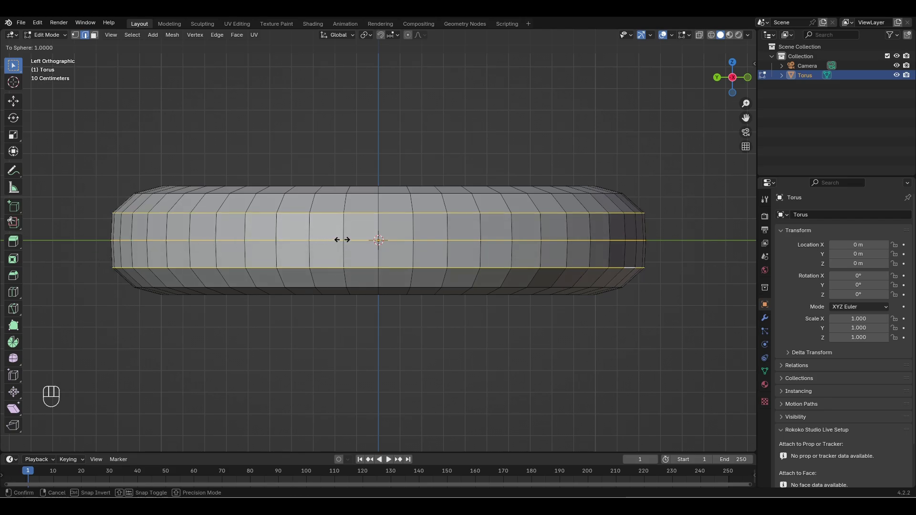
{"action": "left_click", "coordinate": [347, 240]}
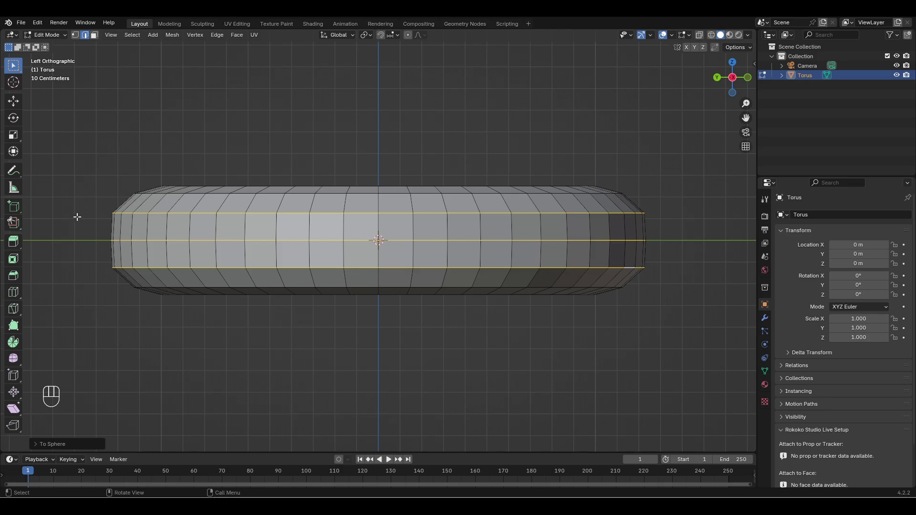
In top view, scale the three outer edge loops inward to about 0.915 to line up with the adjacent loops
{"action": "key", "text": "grave"}
{"action": "left_click", "coordinate": [466, 180]}
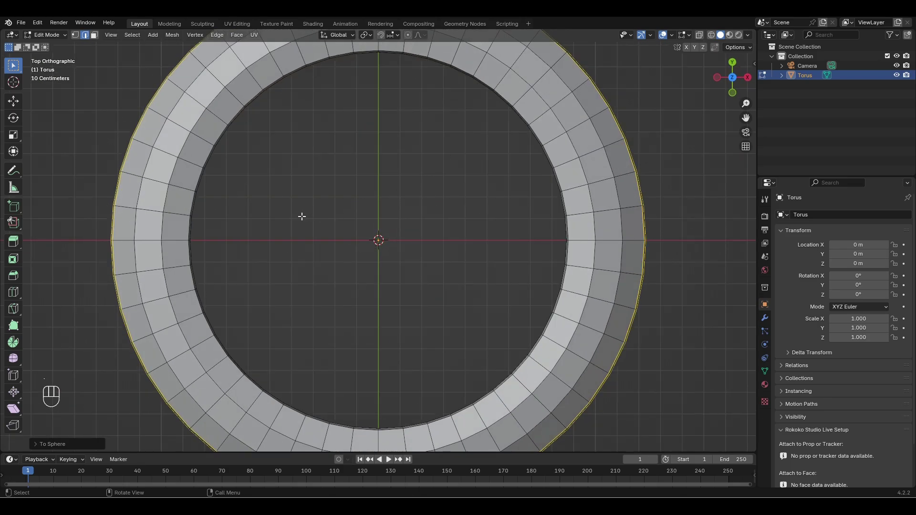
{"action": "key", "text": "s"}
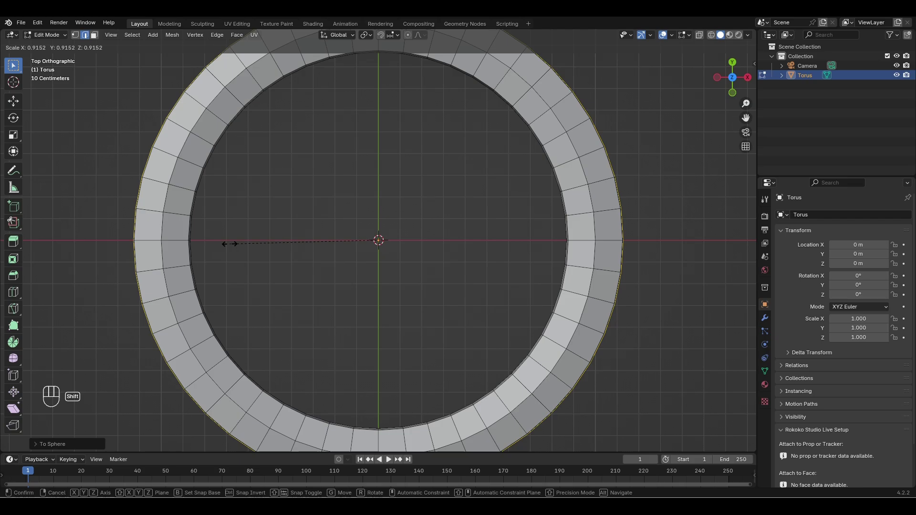
{"action": "left_click", "coordinate": [230, 243]}
Deselect the middle outer edge loop, scale the remaining two to about 1.003 in left view, and return to Object Mode
{"action": "middle_click_drag", "start_coordinate": [246, 265], "coordinate": [256, 154]}
{"action": "key", "text": "grave"}
{"action": "left_click", "coordinate": [198, 199]}
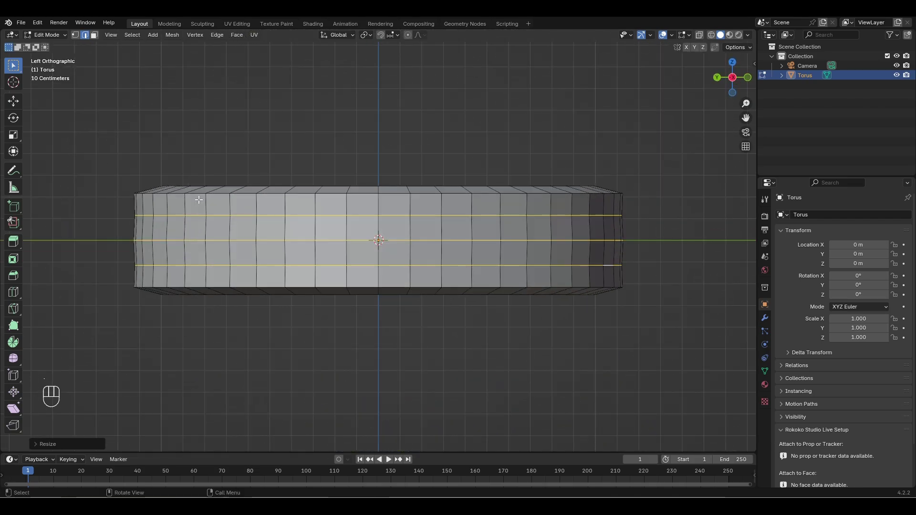
{"action": "scroll", "coordinate": [92, 224], "scroll_direction": "up", "scroll_amount": 2}
{"action": "scroll", "coordinate": [166, 232], "scroll_direction": "down", "scroll_amount": 2}
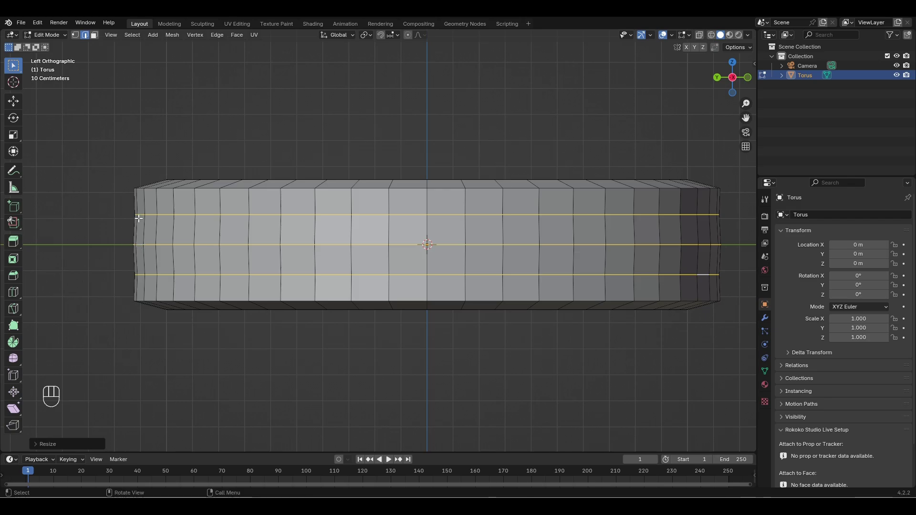
{"action": "left_click", "coordinate": [138, 245], "text": "alt+shift"}
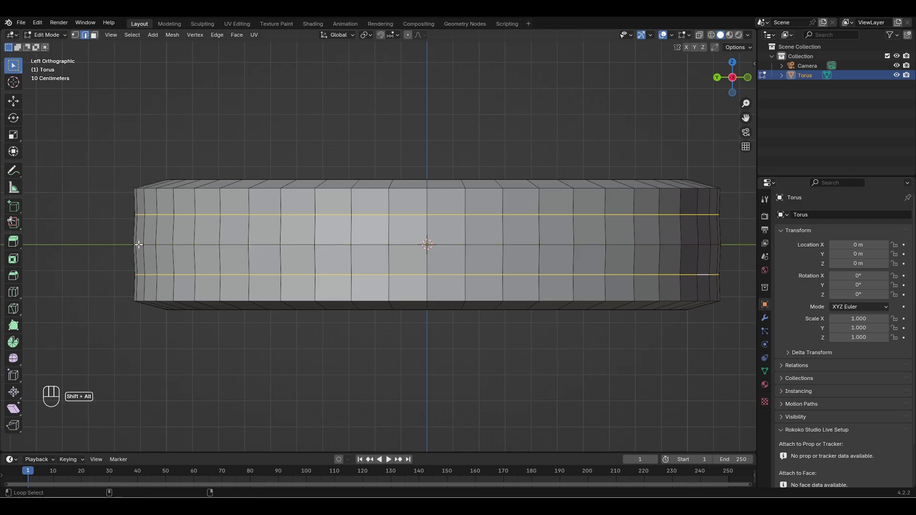
{"action": "scroll", "coordinate": [130, 221], "scroll_direction": "up", "scroll_amount": 1}
{"action": "key", "text": "s"}
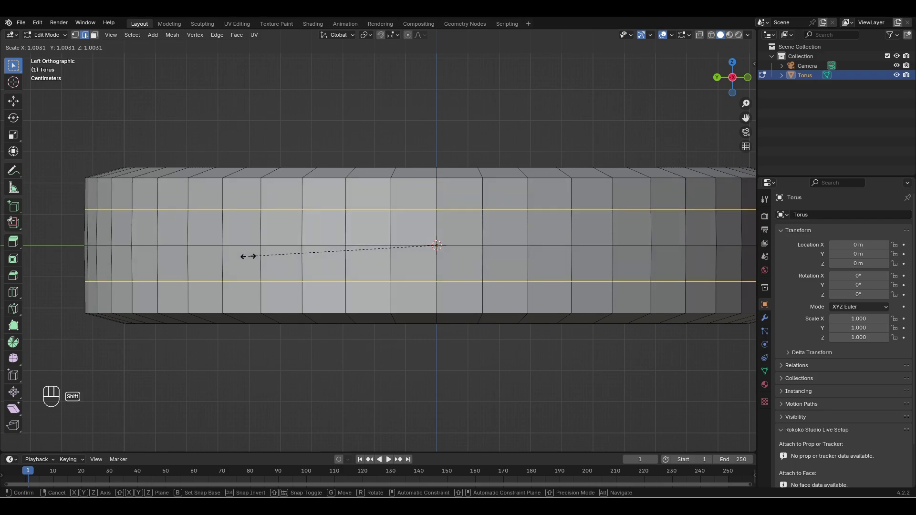
{"action": "left_click", "coordinate": [247, 258]}
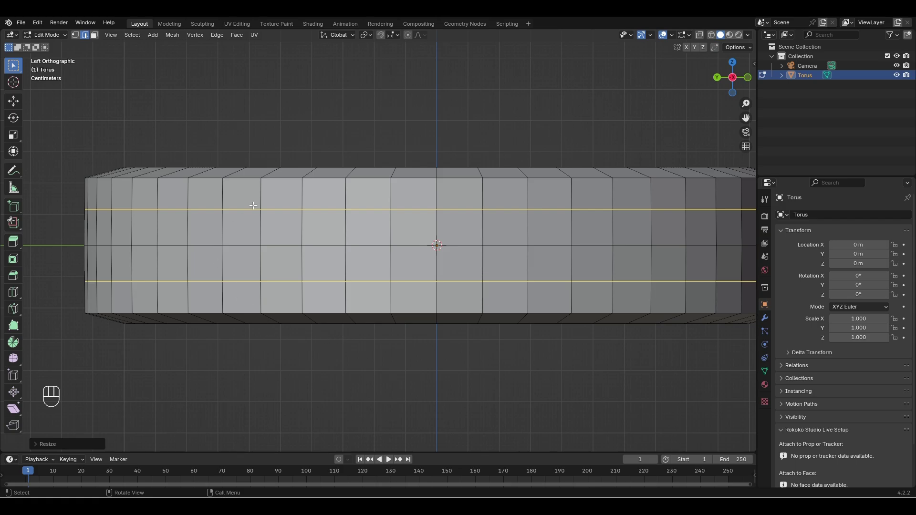
{"action": "middle_click_drag", "start_coordinate": [253, 205], "coordinate": [275, 239]}
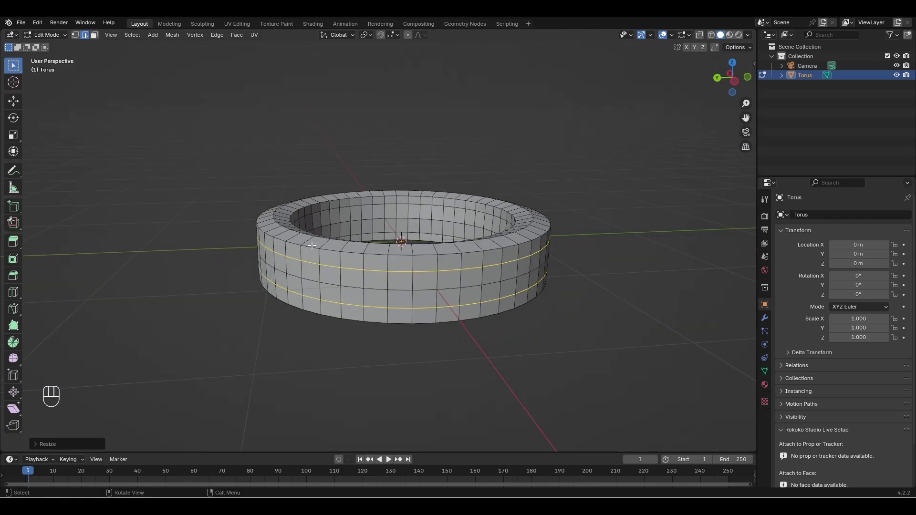
{"action": "key", "text": "Tab"}
{"action": "left_click", "coordinate": [452, 145]}
Select the ring and rotate it 90° around the global X axis
{"action": "middle_click_drag", "start_coordinate": [519, 198], "coordinate": [428, 204]}
{"action": "left_click", "coordinate": [380, 198]}
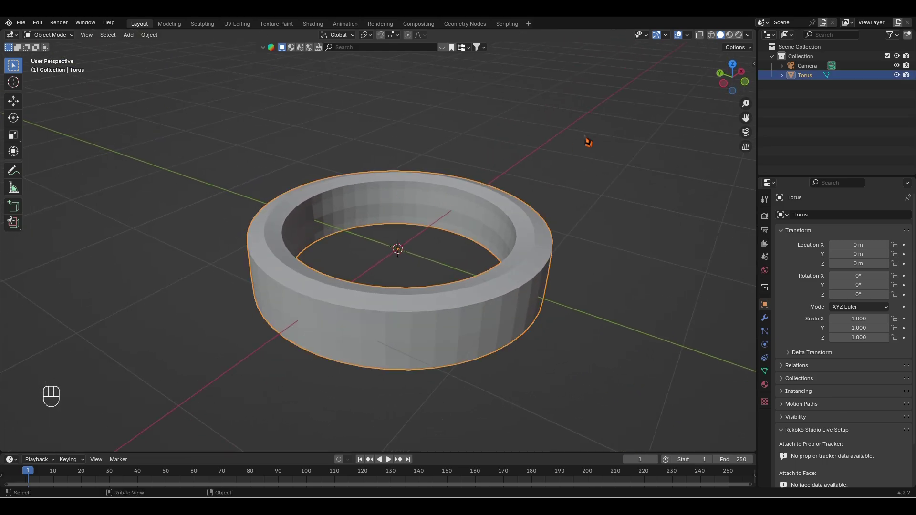
{"action": "key", "text": "r"}
{"action": "key", "text": "x"}
{"action": "key", "text": "KP_9"}
{"action": "key", "text": "KP_0"}
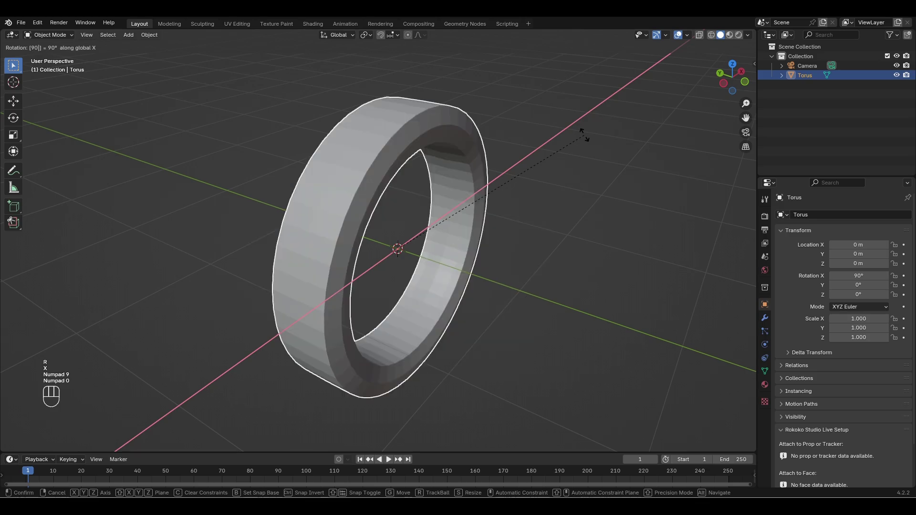
{"action": "key", "text": "KP_Enter"}
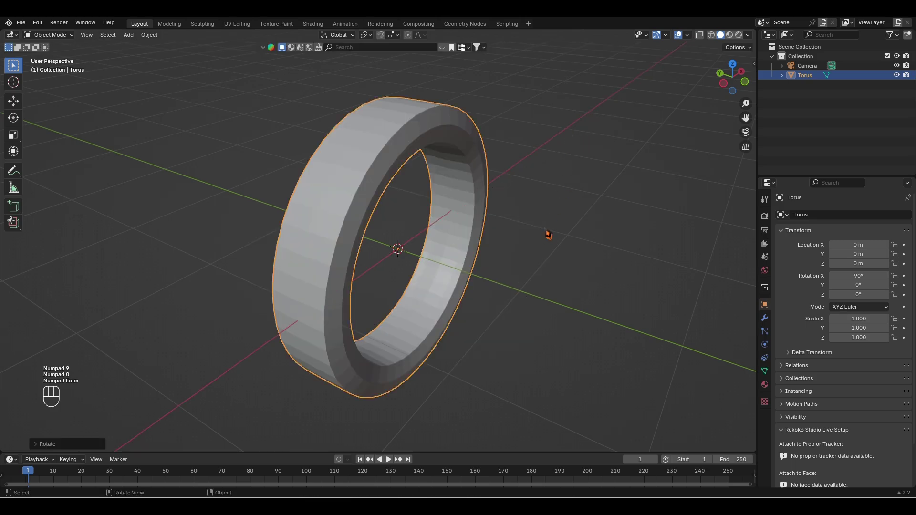
In left view, move the ring up 1.13 m along Z so its lowest edge rests on the ground line
{"action": "key", "text": "ctrl+KP_3"}
{"action": "scroll", "coordinate": [429, 245], "scroll_direction": "up", "scroll_amount": 1}
{"action": "key", "text": "g"}
{"action": "key", "text": "z"}
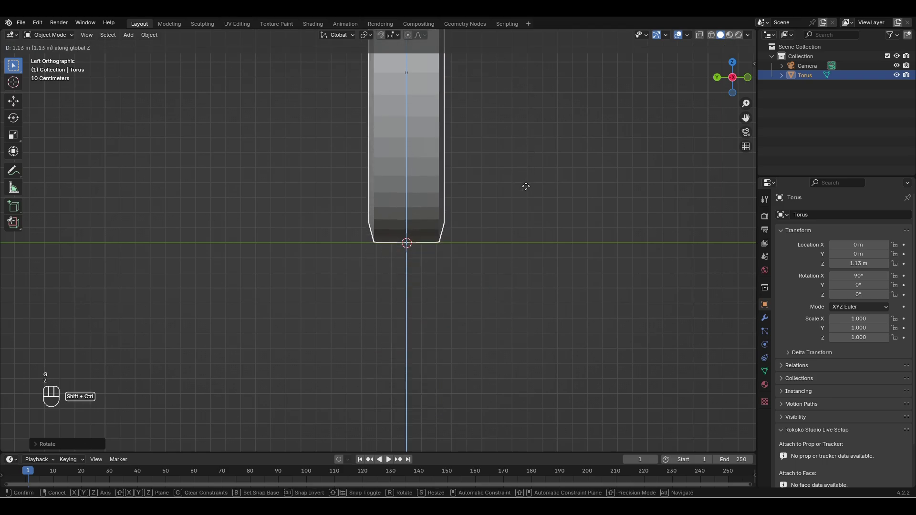
{"action": "left_click", "coordinate": [526, 186]}
Show the ring's modifier settings and apply Shade Auto Smooth to the ring
{"action": "middle_click_drag", "start_coordinate": [472, 198], "coordinate": [378, 176]}
{"action": "scroll", "coordinate": [411, 155], "scroll_direction": "up", "scroll_amount": 2}
{"action": "scroll", "coordinate": [367, 180], "scroll_direction": "up", "scroll_amount": 2}
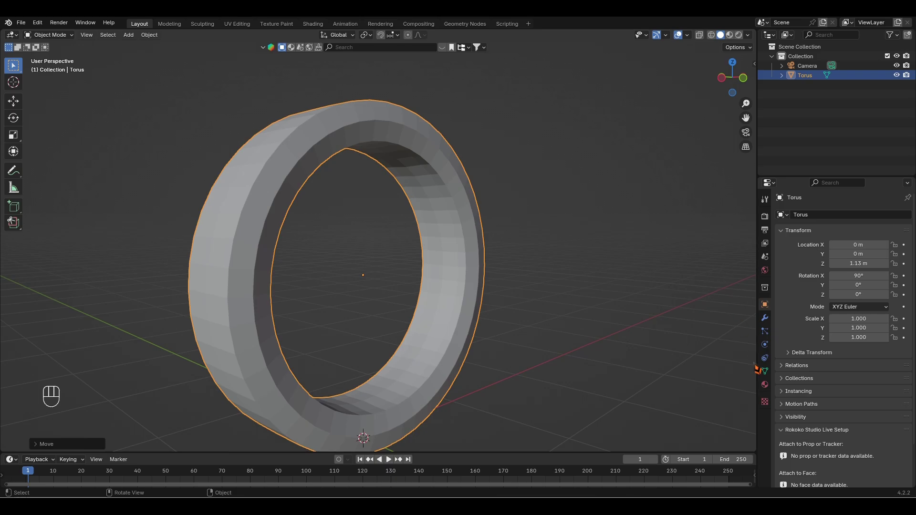
{"action": "left_click", "coordinate": [765, 318]}
{"action": "right_click", "coordinate": [388, 124]}
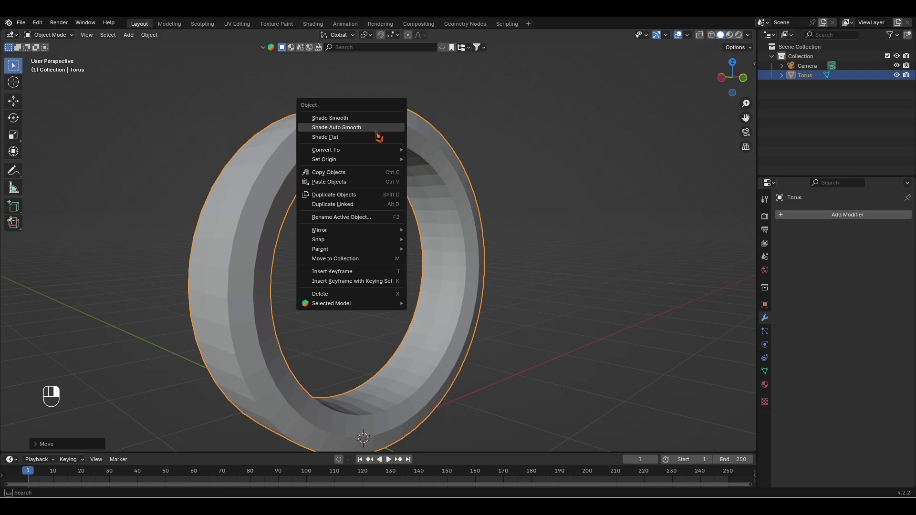
{"action": "left_click", "coordinate": [379, 137]}
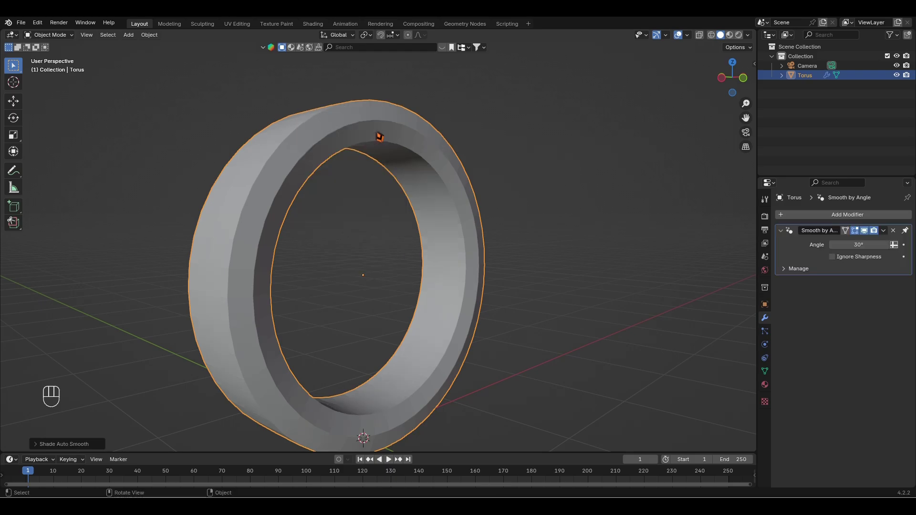
Apply the ring's Smooth by Angle modifier and add a Subdivision Surface modifier to it
{"action": "left_click", "coordinate": [884, 231]}
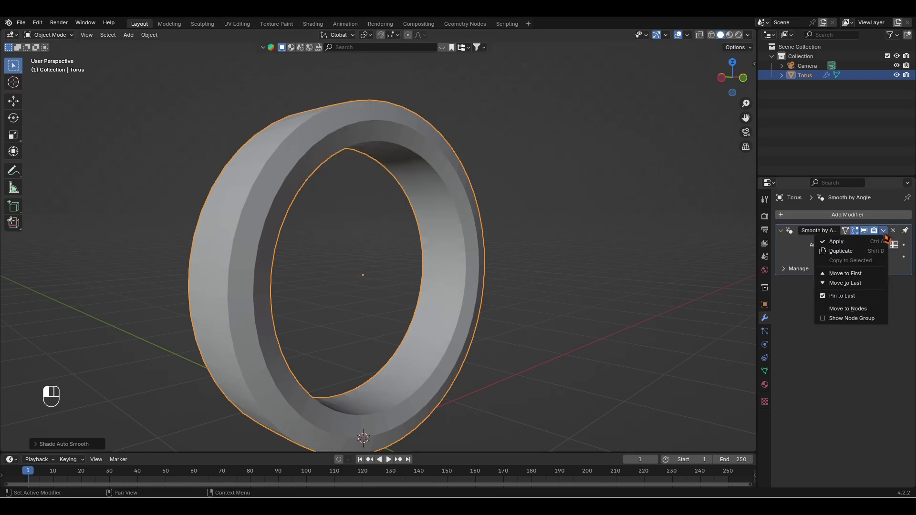
{"action": "left_click", "coordinate": [858, 241]}
{"action": "left_click", "coordinate": [798, 218]}
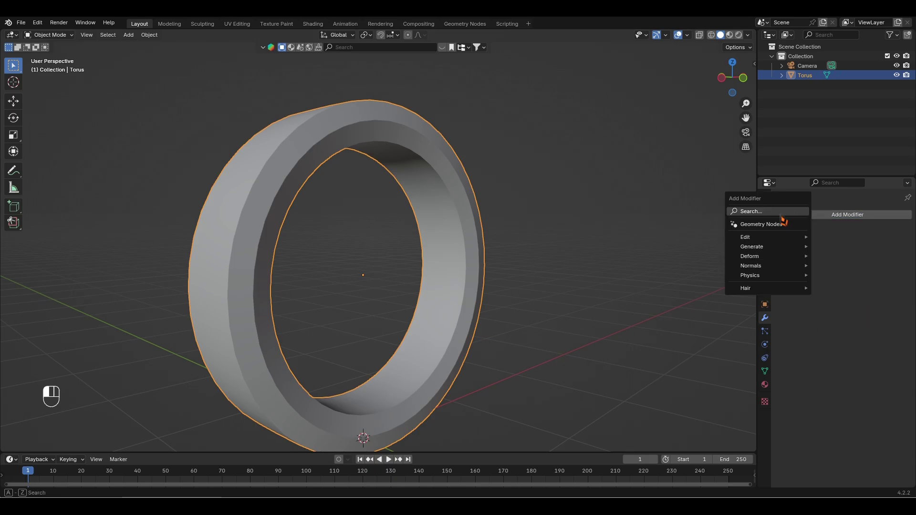
{"action": "left_click", "coordinate": [781, 214]}
{"action": "left_click", "coordinate": [774, 239]}
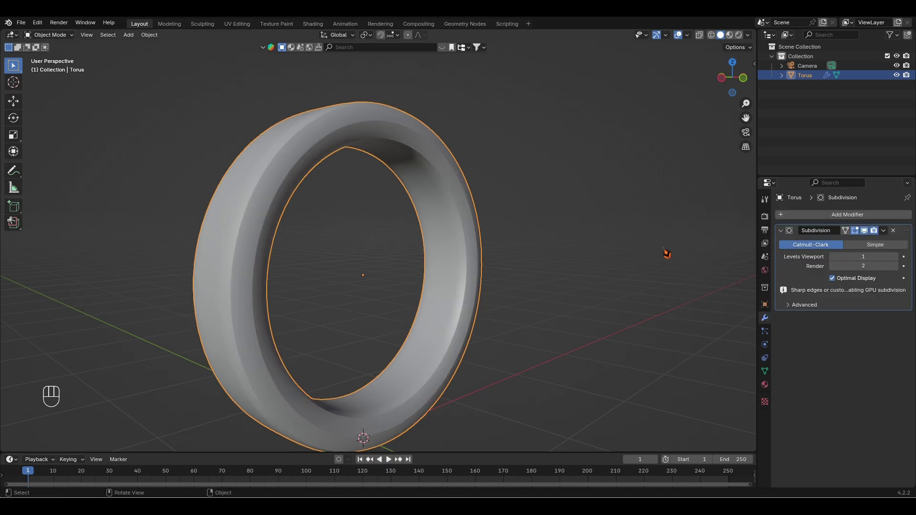
Apply the ring's Subdivision modifier with 1 viewport level and add a Bevel modifier
{"action": "left_click", "coordinate": [833, 266]}
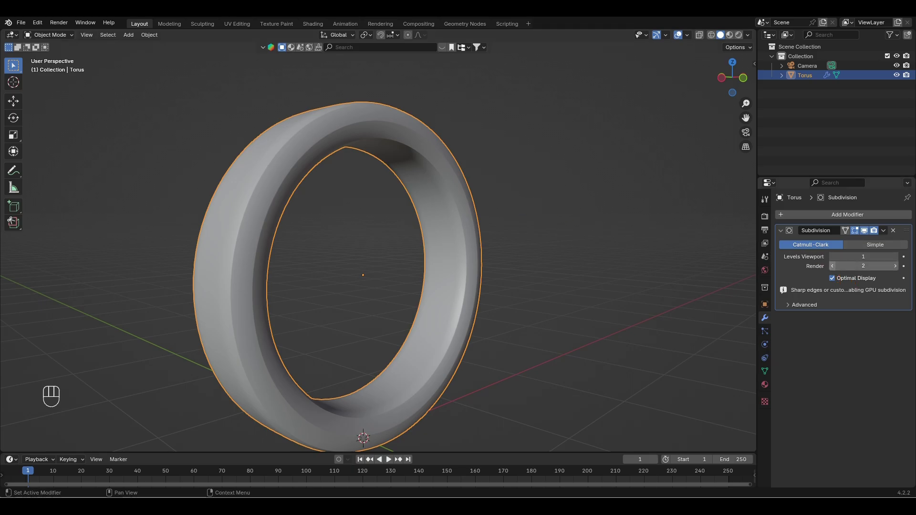
{"action": "left_click", "coordinate": [883, 231]}
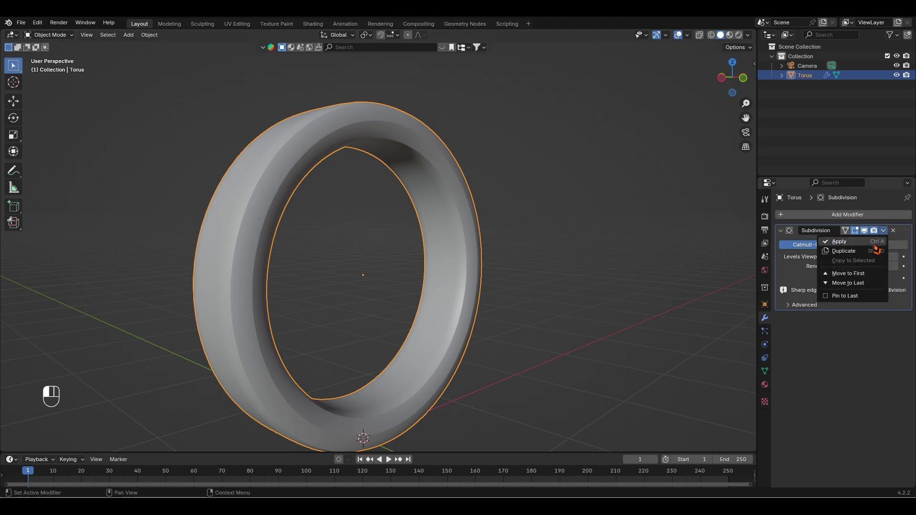
{"action": "left_click", "coordinate": [875, 243]}
{"action": "left_click", "coordinate": [845, 214]}
{"action": "type", "text": "B"}
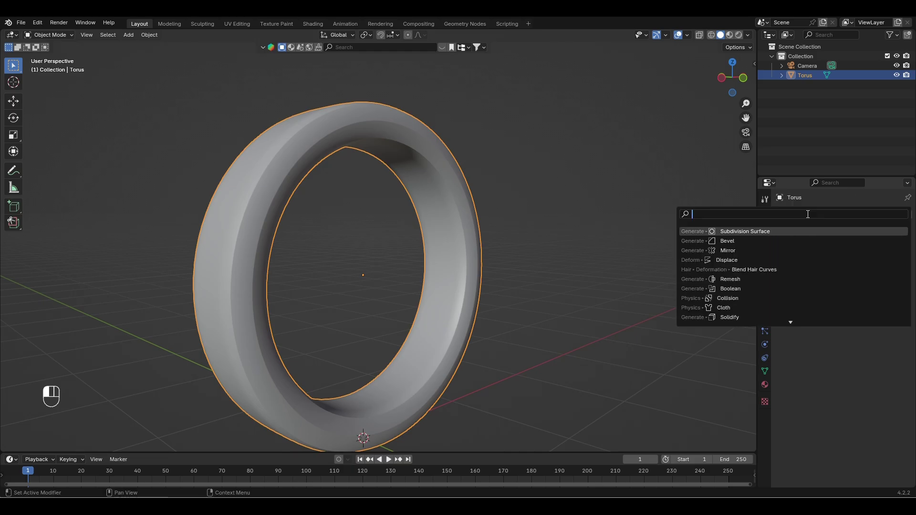
{"action": "left_click", "coordinate": [787, 232]}
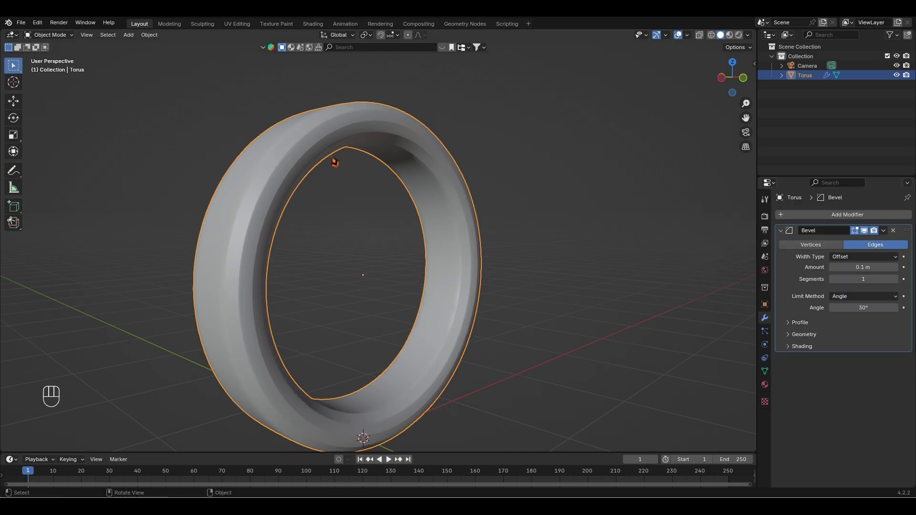
Set the ring's bevel amount to 0.02 m
{"action": "scroll", "coordinate": [334, 162], "scroll_direction": "up", "scroll_amount": 3}
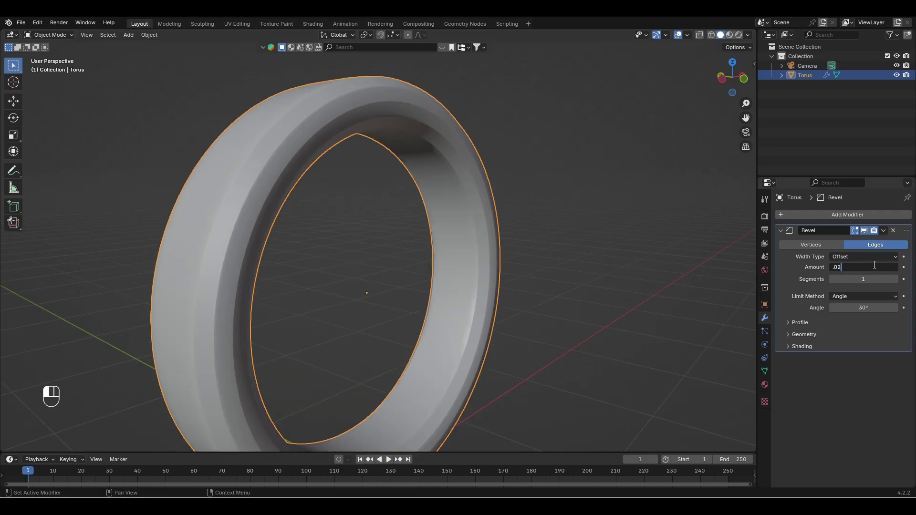
{"action": "left_click", "coordinate": [874, 265]}
{"action": "type", "text": ".02"}
{"action": "key", "text": "Return"}
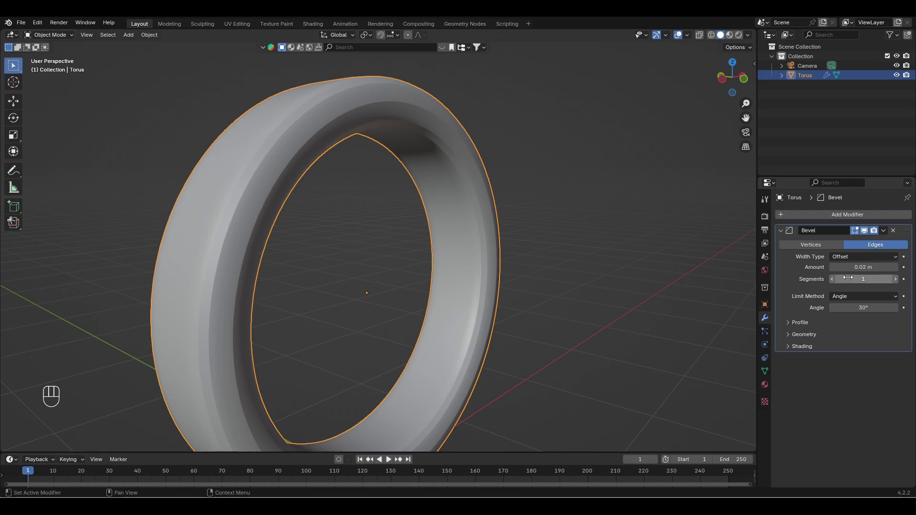
Increase the bevel's segment count for rounder edges, apply the Bevel modifier and deselect the ring
{"action": "middle_click_drag", "start_coordinate": [429, 118], "coordinate": [371, 112]}
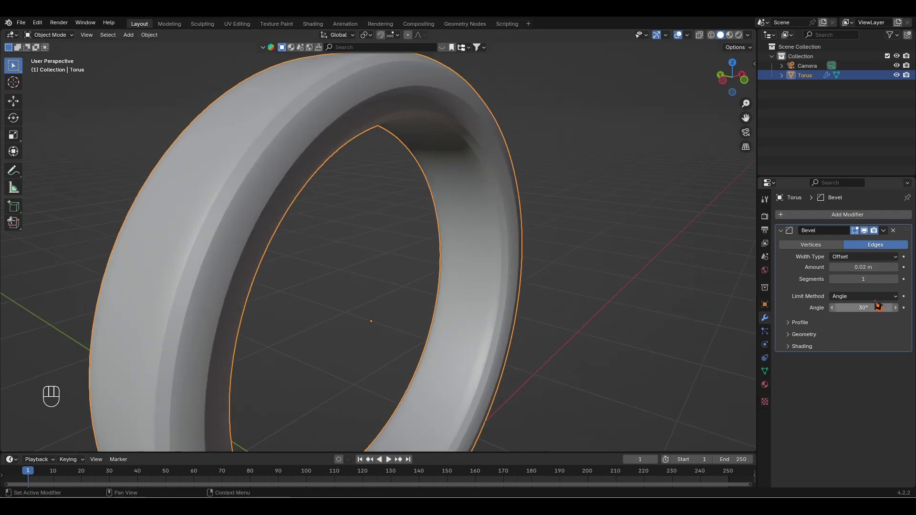
{"action": "left_click_drag", "start_coordinate": [864, 278], "coordinate": [871, 278]}
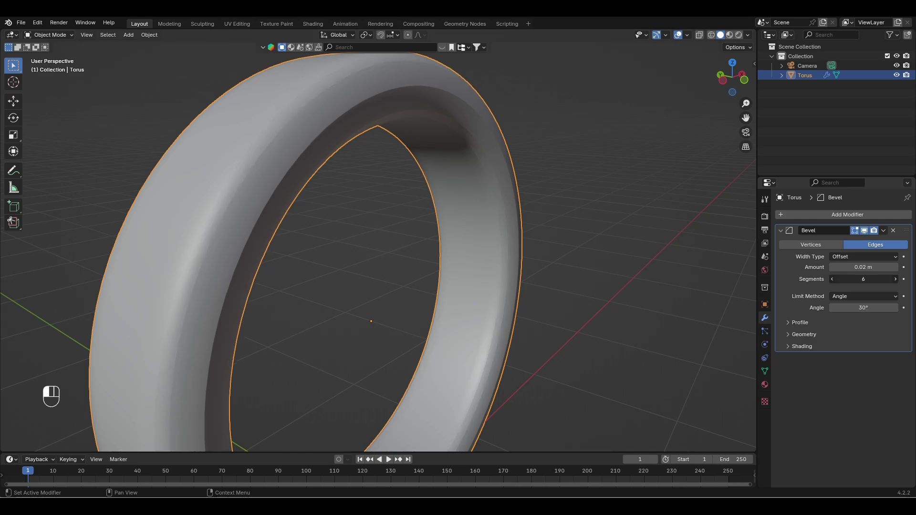
{"action": "left_click_drag", "start_coordinate": [863, 278], "coordinate": [852, 278]}
{"action": "left_click", "coordinate": [884, 231]}
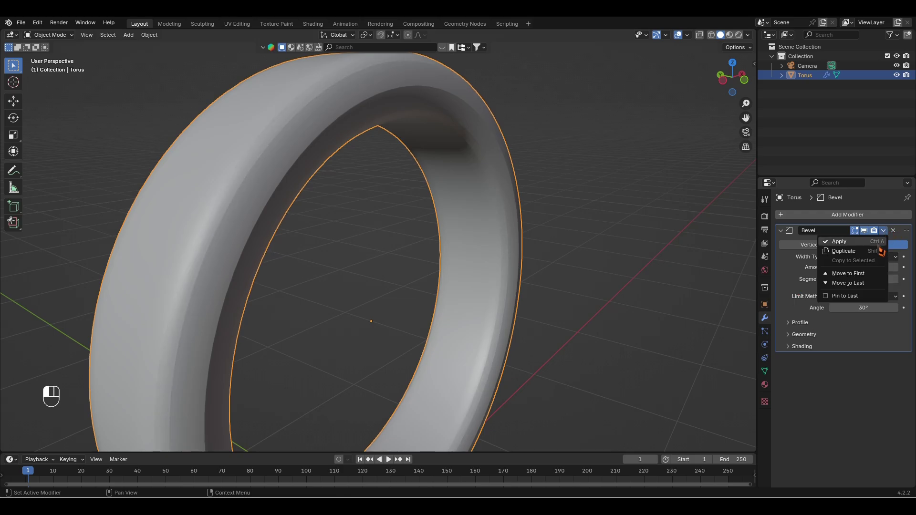
{"action": "left_click", "coordinate": [875, 242]}
{"action": "scroll", "coordinate": [542, 235], "scroll_direction": "down", "scroll_amount": 4}
{"action": "middle_click_drag", "start_coordinate": [542, 235], "coordinate": [510, 233]}
{"action": "left_click", "coordinate": [510, 233]}
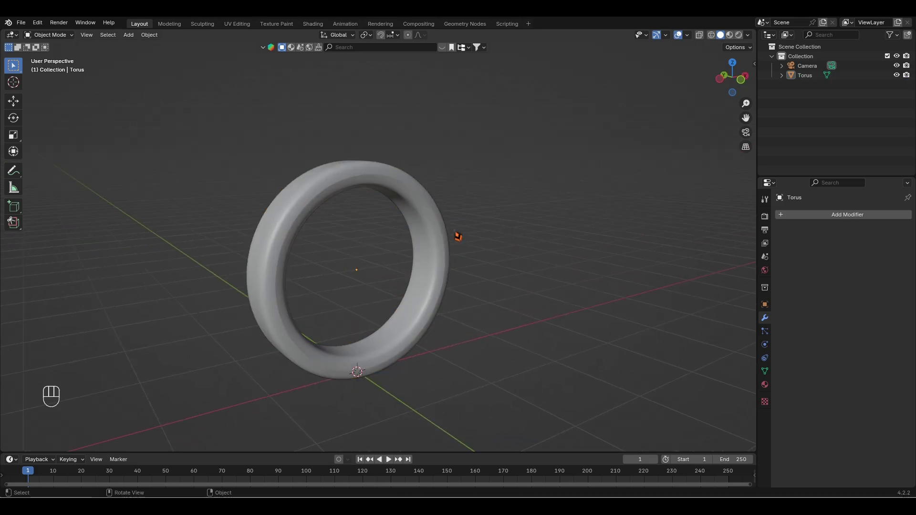
Add a mesh plane under the ring and scale it up to more than 8 times its size as a floor
{"action": "middle_click_drag", "start_coordinate": [483, 239], "coordinate": [369, 243]}
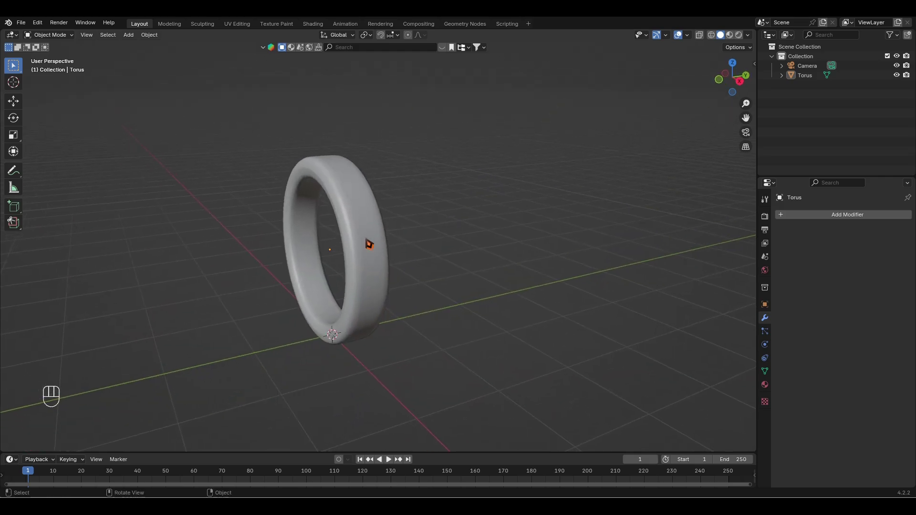
{"action": "key", "text": "shift+a"}
{"action": "mouse_move", "coordinate": [461, 209]}
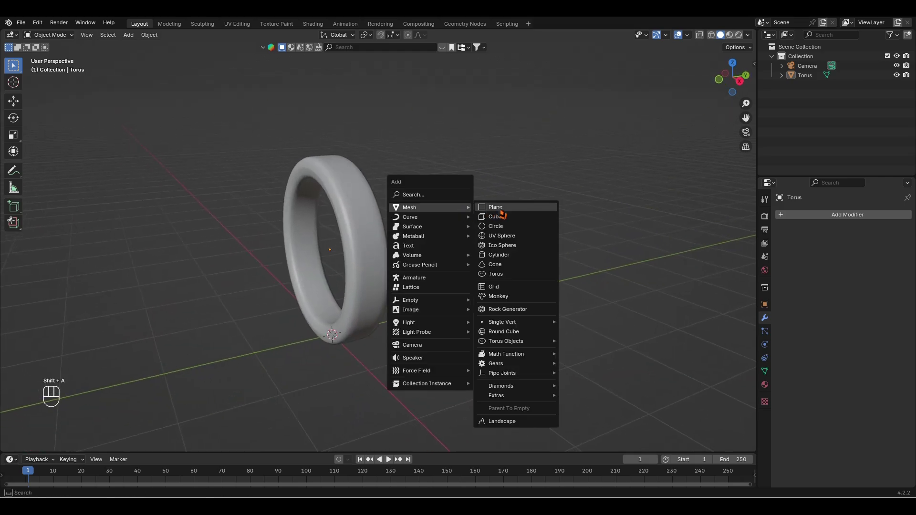
{"action": "left_click", "coordinate": [500, 208]}
{"action": "middle_click_drag", "start_coordinate": [370, 260], "coordinate": [379, 315]}
{"action": "key", "text": "s"}
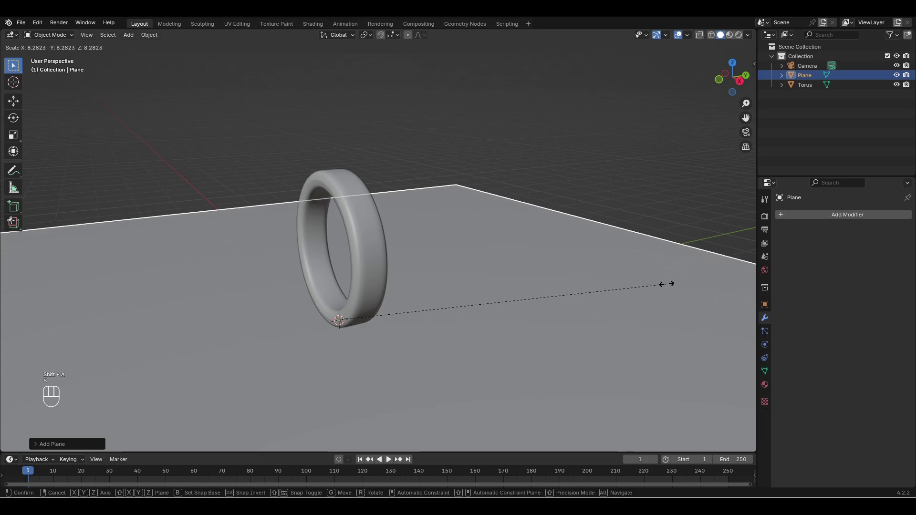
{"action": "left_click", "coordinate": [697, 271]}
{"action": "middle_click_drag", "start_coordinate": [579, 270], "coordinate": [413, 272]}
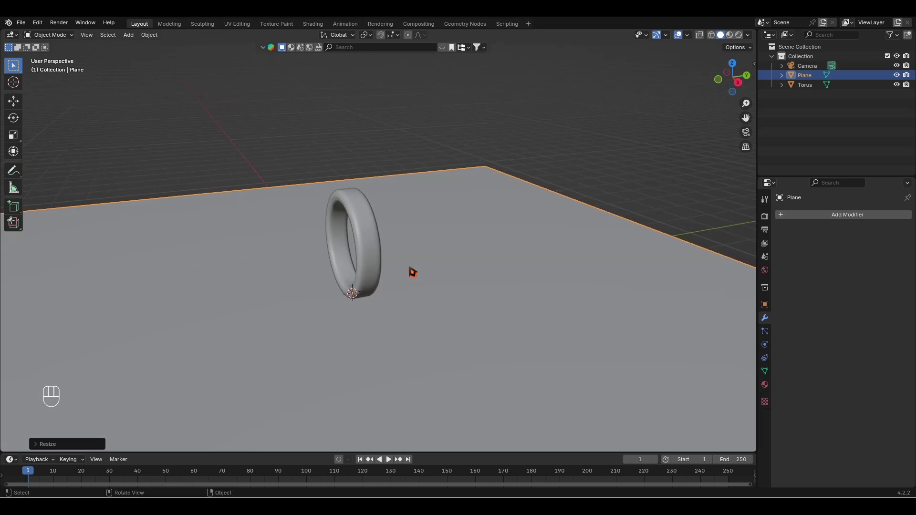
In Edit Mode, extrude the plane's negative X edge straight up along Z by more than 9.8 m to form a back wall
{"action": "key", "text": "Tab"}
{"action": "middle_click_drag", "start_coordinate": [288, 262], "coordinate": [451, 245]}
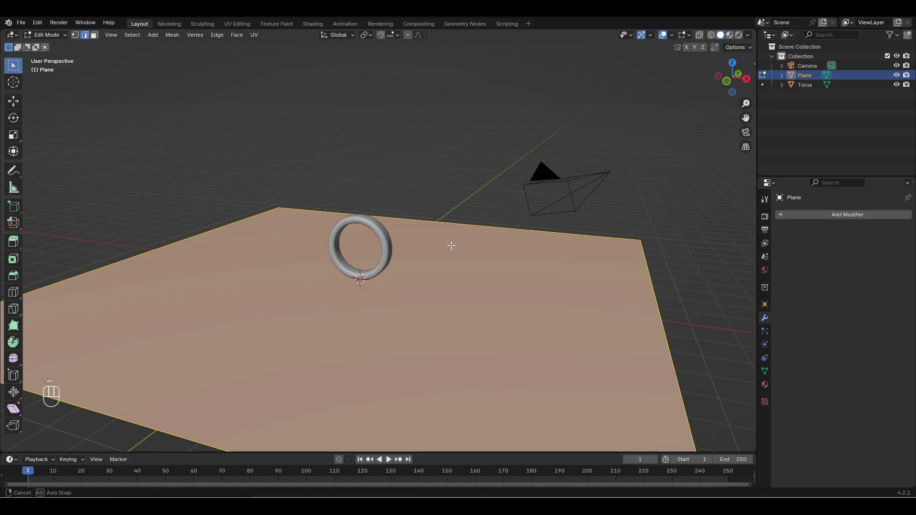
{"action": "left_click", "coordinate": [189, 239]}
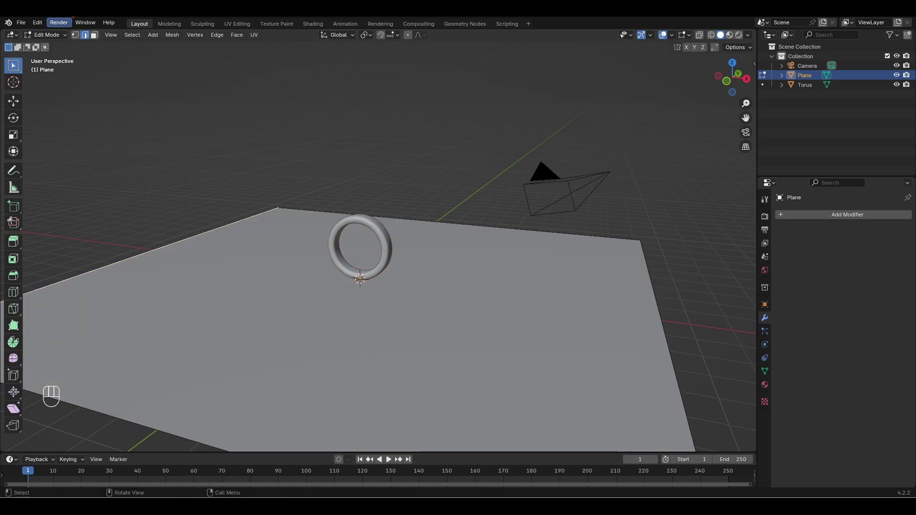
{"action": "scroll", "coordinate": [216, 258], "scroll_direction": "down", "scroll_amount": 4}
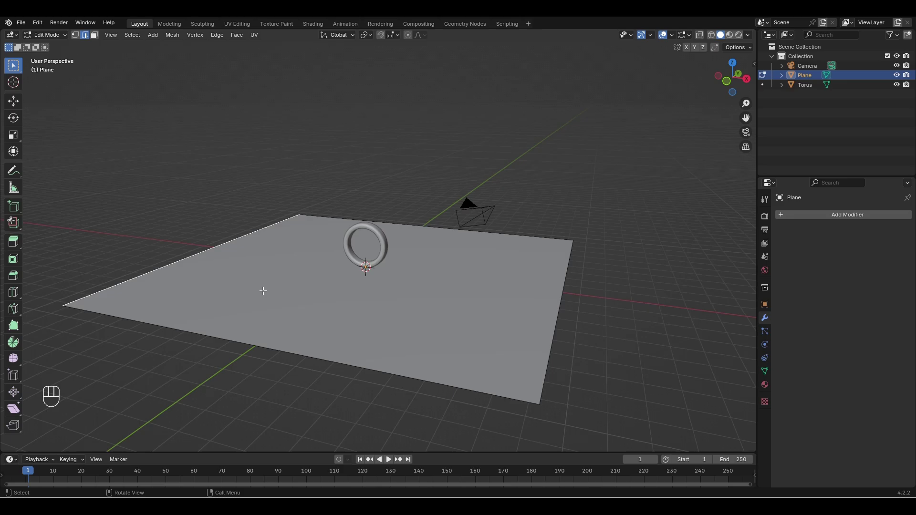
{"action": "key", "text": "e"}
{"action": "key", "text": "z"}
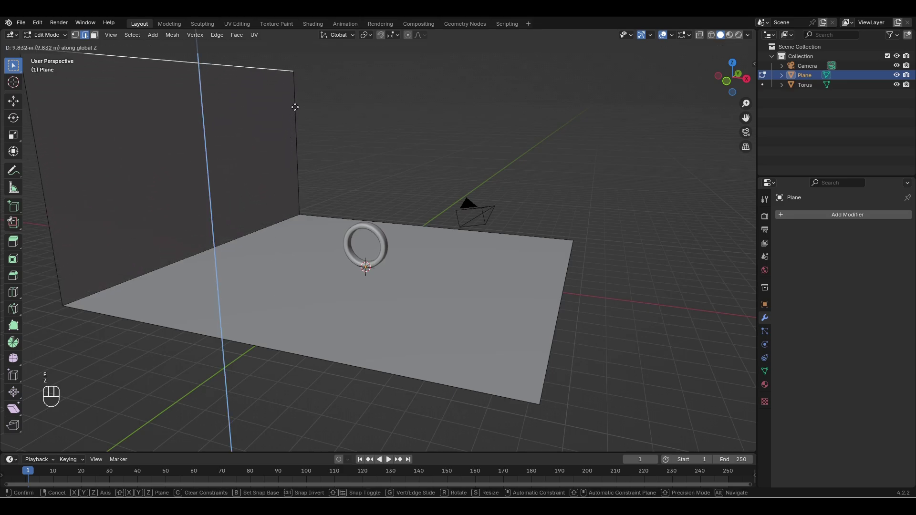
{"action": "left_click", "coordinate": [303, 66]}
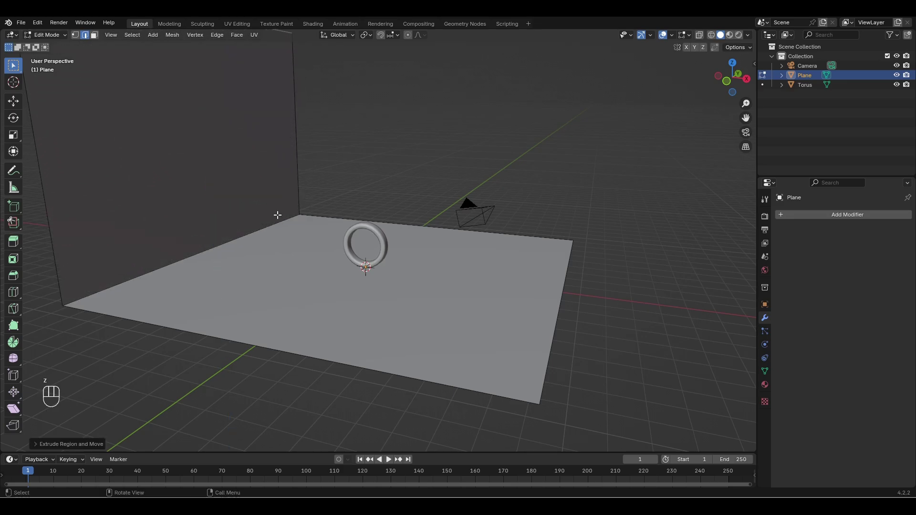
Bevel the edge between floor and wall with 10 segments and an offset of about 0.5 m
{"action": "scroll", "coordinate": [235, 238], "scroll_direction": "up", "scroll_amount": 1}
{"action": "left_click", "coordinate": [225, 234]}
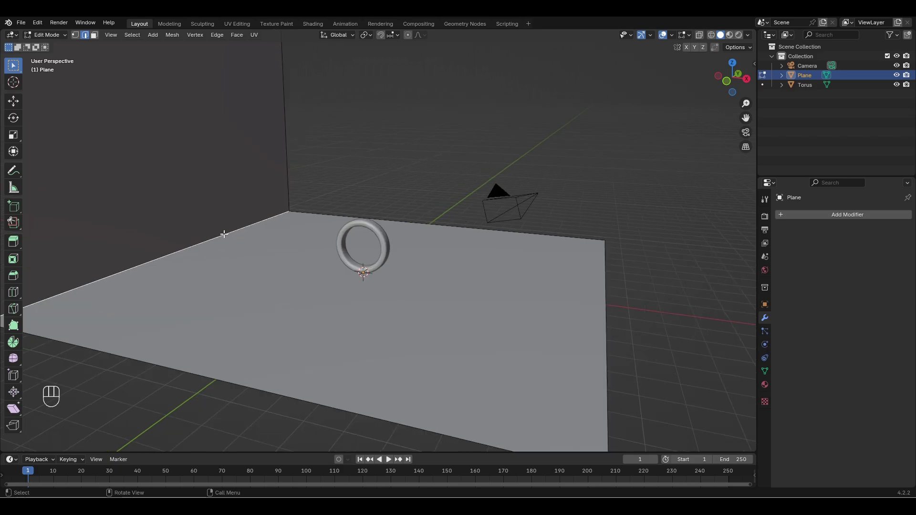
{"action": "key", "text": "ctrl+b"}
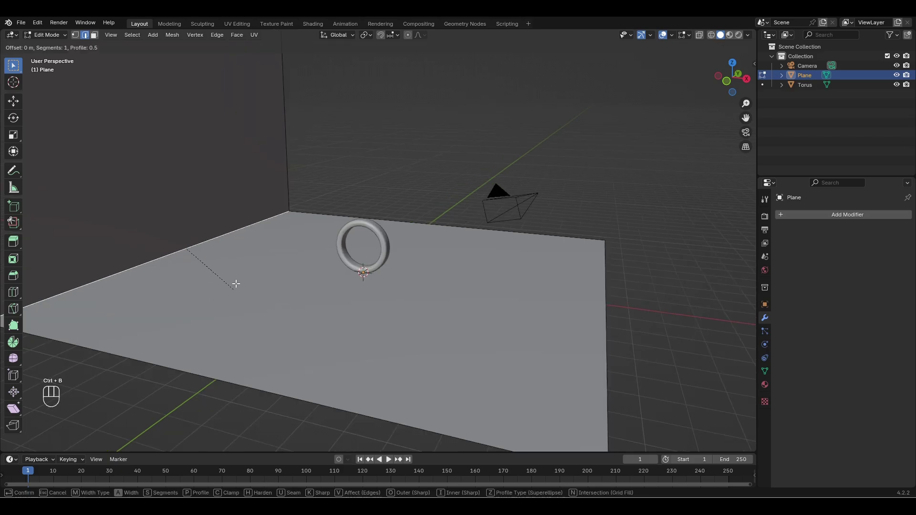
{"action": "scroll", "coordinate": [348, 198], "scroll_direction": "up", "scroll_amount": 2}
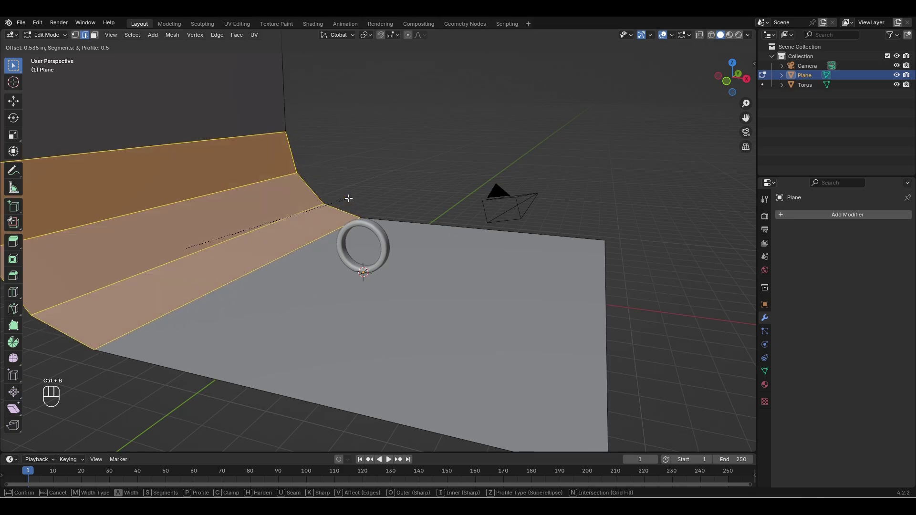
{"action": "scroll", "coordinate": [351, 197], "scroll_direction": "up", "scroll_amount": 7}
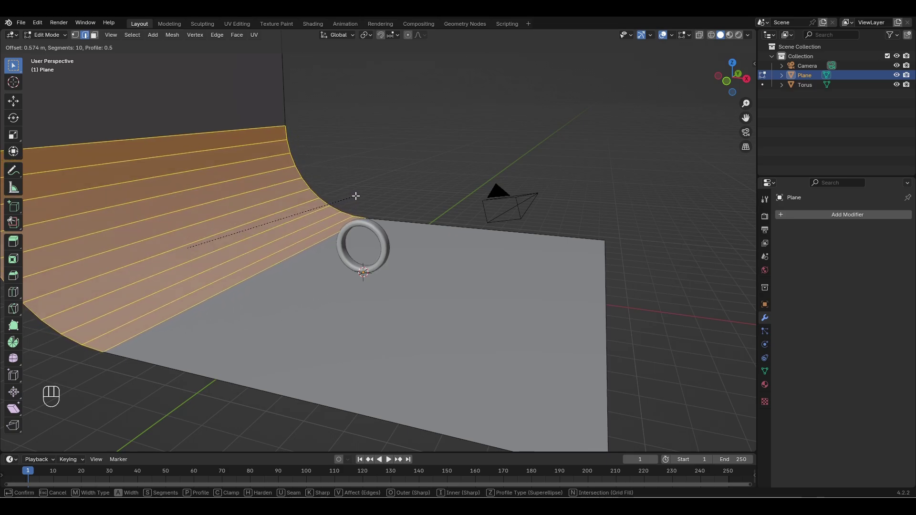
{"action": "left_click", "coordinate": [342, 198]}
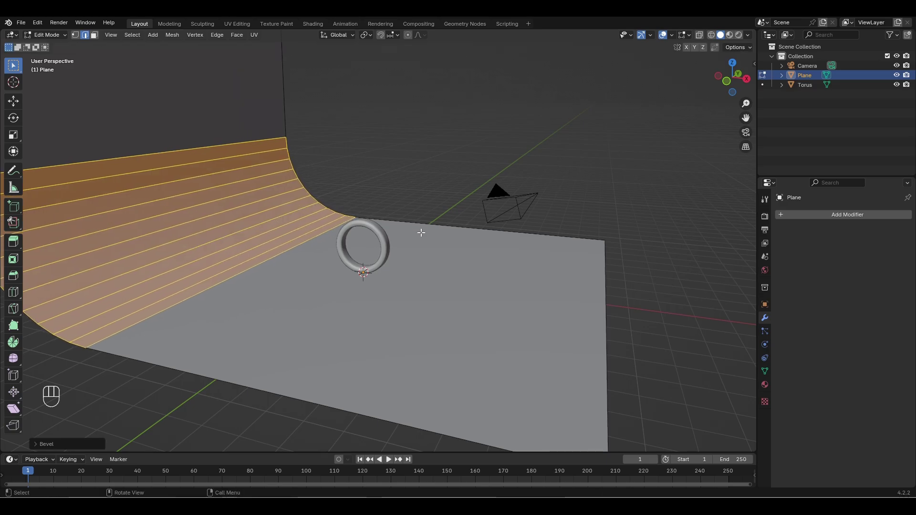
Return to Object Mode and widen the backdrop by scaling it about 2.2 times along the Y axis
{"action": "middle_click_drag", "start_coordinate": [420, 232], "coordinate": [362, 219]}
{"action": "key", "text": "Tab"}
{"action": "middle_click_drag", "start_coordinate": [469, 229], "coordinate": [389, 227]}
{"action": "key", "text": "s"}
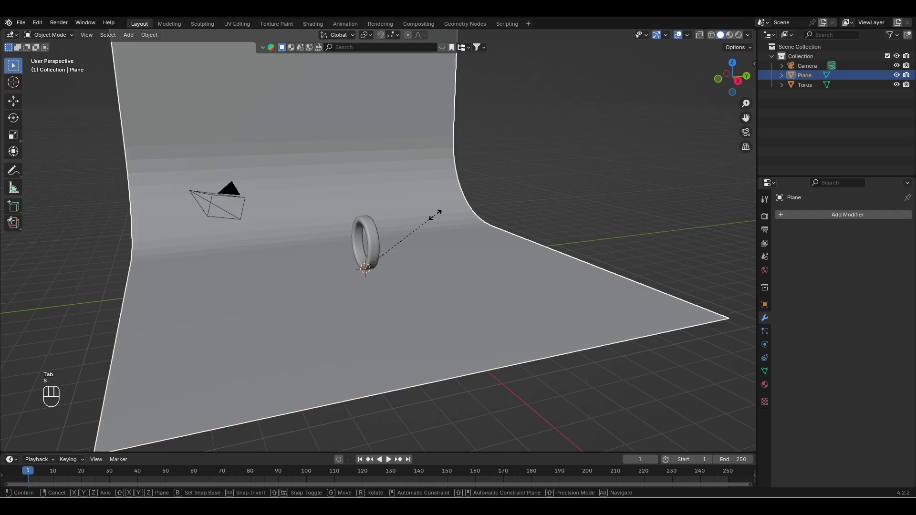
{"action": "key", "text": "y"}
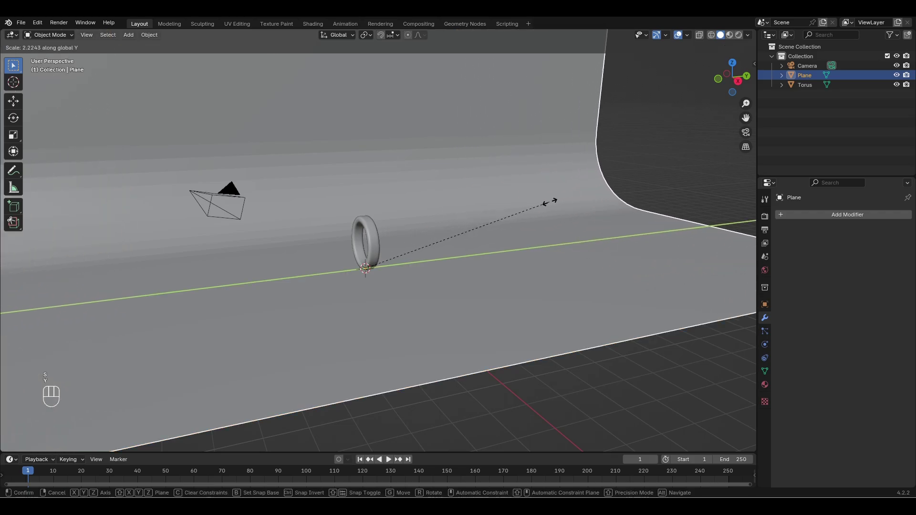
{"action": "left_click", "coordinate": [556, 210]}
Apply Shade Auto Smooth to the curved backdrop
{"action": "scroll", "coordinate": [365, 238], "scroll_direction": "up", "scroll_amount": 5}
{"action": "middle_click_drag", "start_coordinate": [365, 240], "coordinate": [384, 232]}
{"action": "right_click", "coordinate": [413, 184]}
{"action": "left_click", "coordinate": [412, 184]}
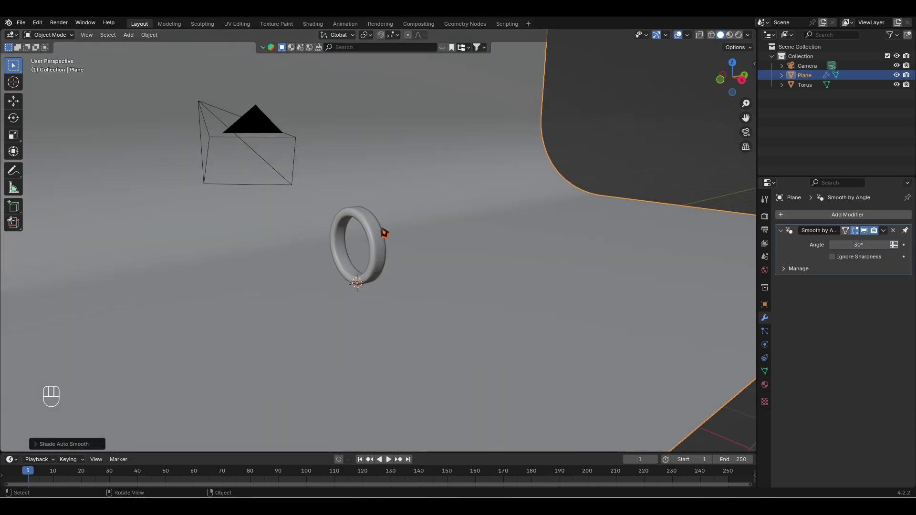
Frame the upright ring centrally from a low front angle and align the camera to that view
{"action": "left_click", "coordinate": [374, 236]}
{"action": "scroll", "coordinate": [379, 248], "scroll_direction": "up", "scroll_amount": 3}
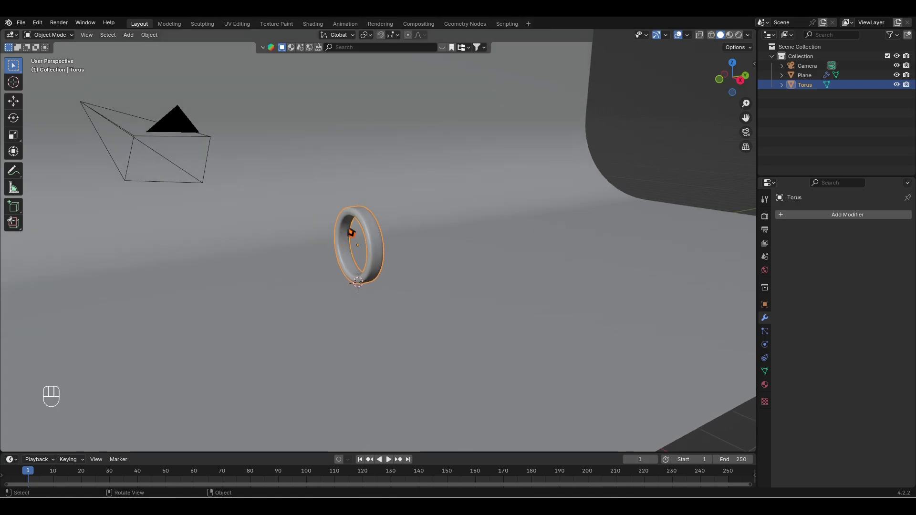
{"action": "left_click", "coordinate": [419, 281]}
{"action": "middle_click_drag", "start_coordinate": [341, 278], "coordinate": [414, 273]}
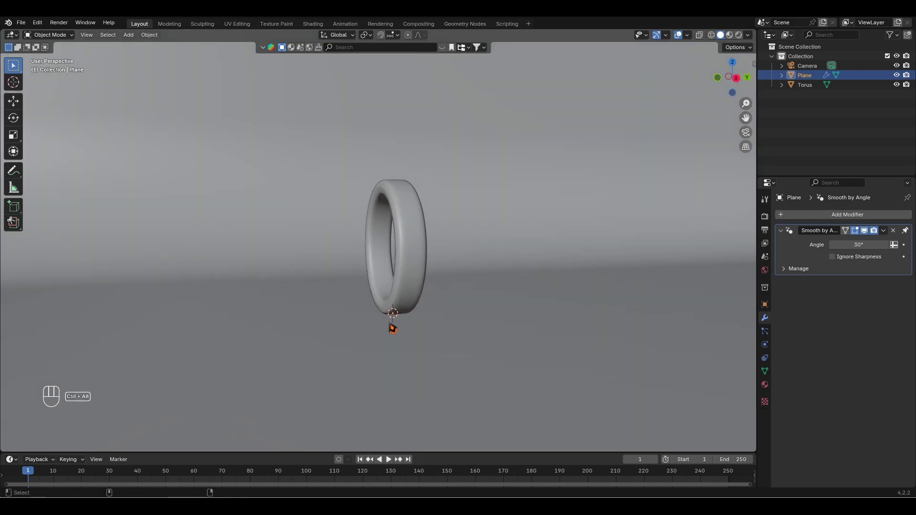
{"action": "key", "text": "ctrl+alt+KP_0"}
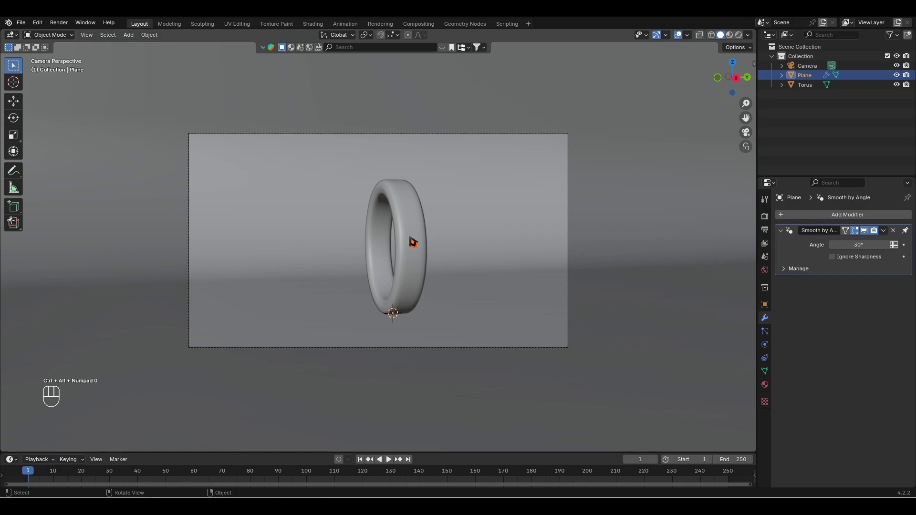
Select the ring and lock the camera to the view so that navigation moves the camera
{"action": "left_click", "coordinate": [413, 242]}
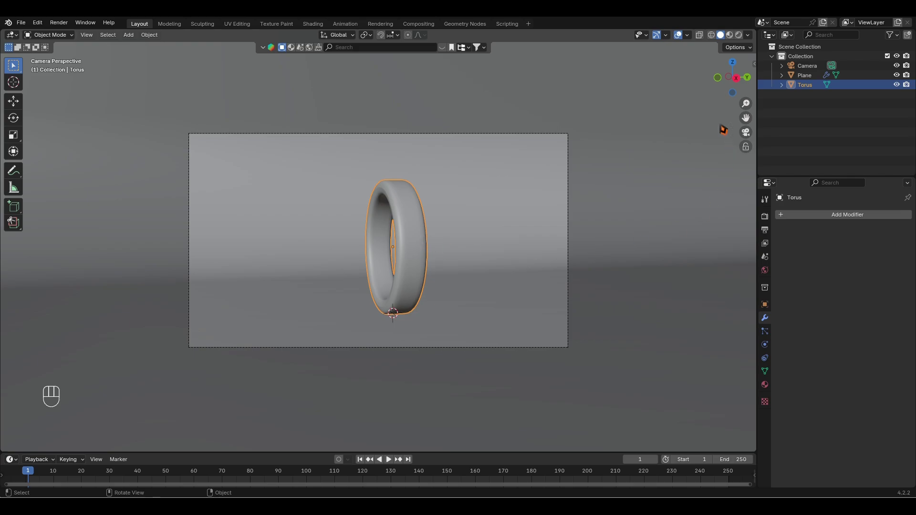
{"action": "key", "text": "n"}
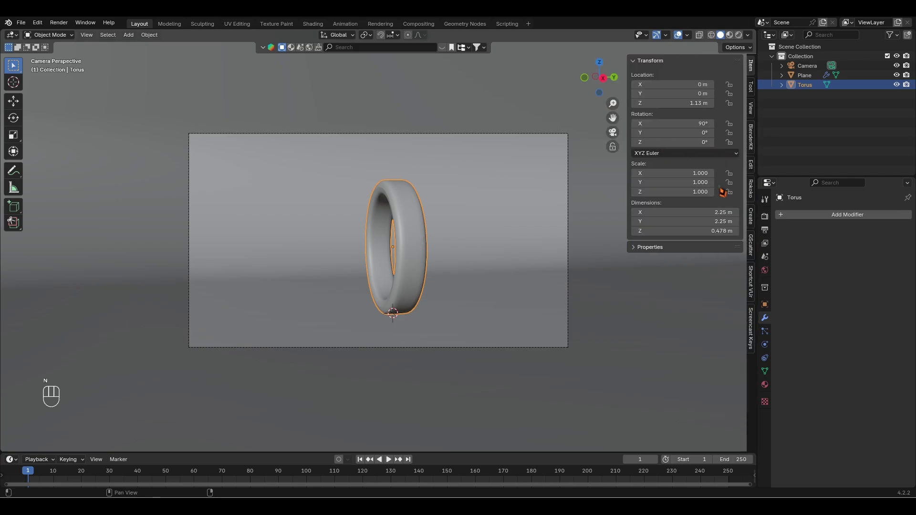
{"action": "left_click", "coordinate": [751, 114]}
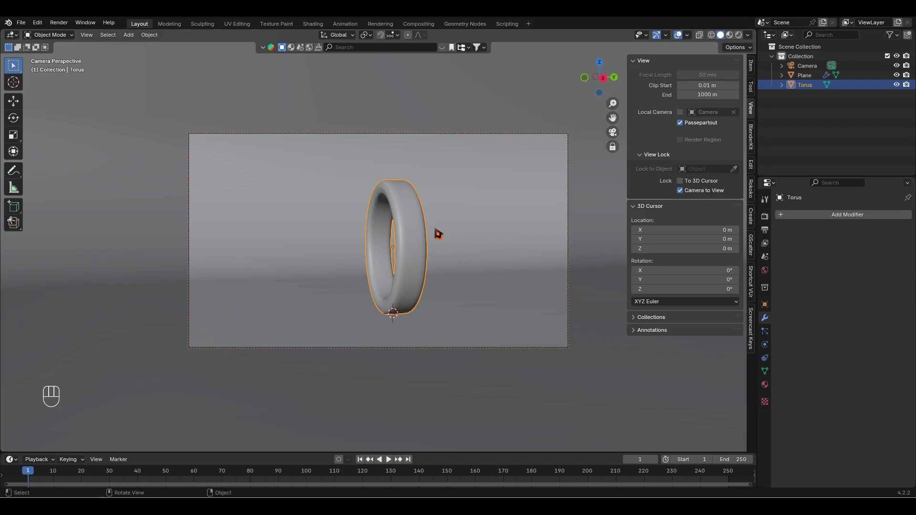
{"action": "mouse_move", "coordinate": [438, 234]}
{"action": "middle_mouse_down"}
{"action": "mouse_move", "coordinate": [457, 231]}
{"action": "mouse_move", "coordinate": [434, 241]}
{"action": "middle_mouse_up"}
Rotate the ring freely in trackball mode so it tilts and shows more of its opening to the camera
{"action": "key", "text": "r"}
{"action": "key", "text": "r"}
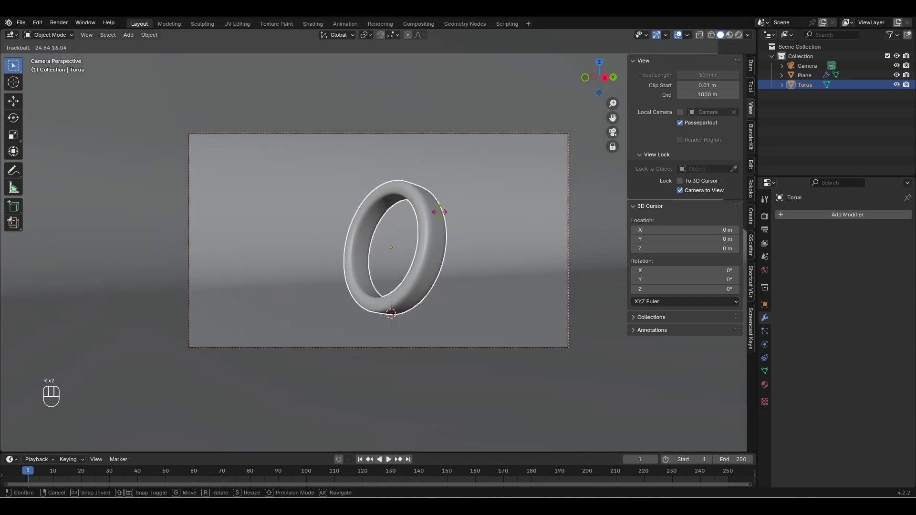
{"action": "left_click", "coordinate": [433, 241]}
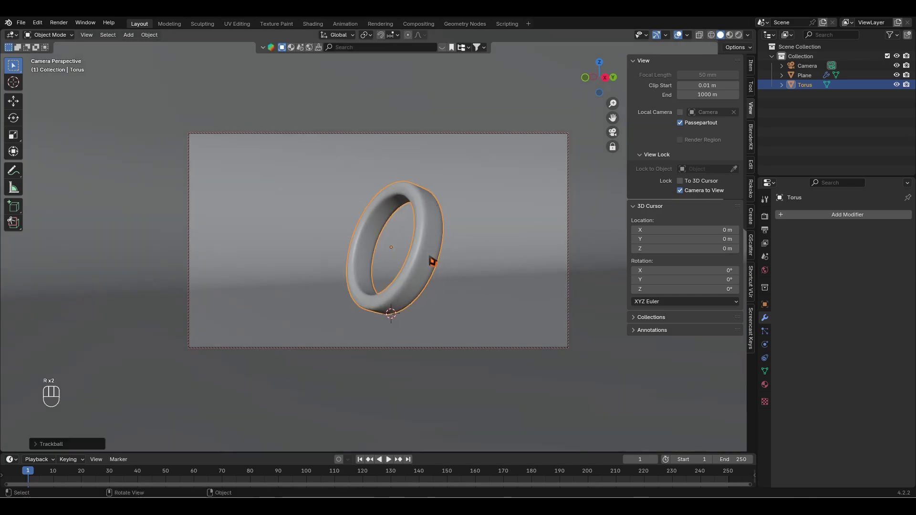
Reframe the camera closer to the tilted ring near the frame's centre, and turn off the Camera to View lock
{"action": "middle_click_drag", "start_coordinate": [447, 259], "coordinate": [430, 250], "text": "shift"}
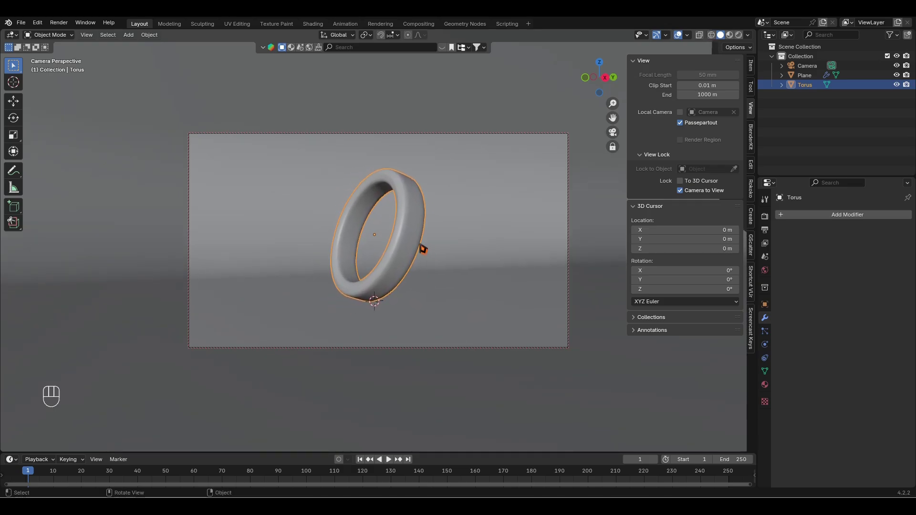
{"action": "scroll", "coordinate": [402, 245], "scroll_direction": "up", "scroll_amount": 1}
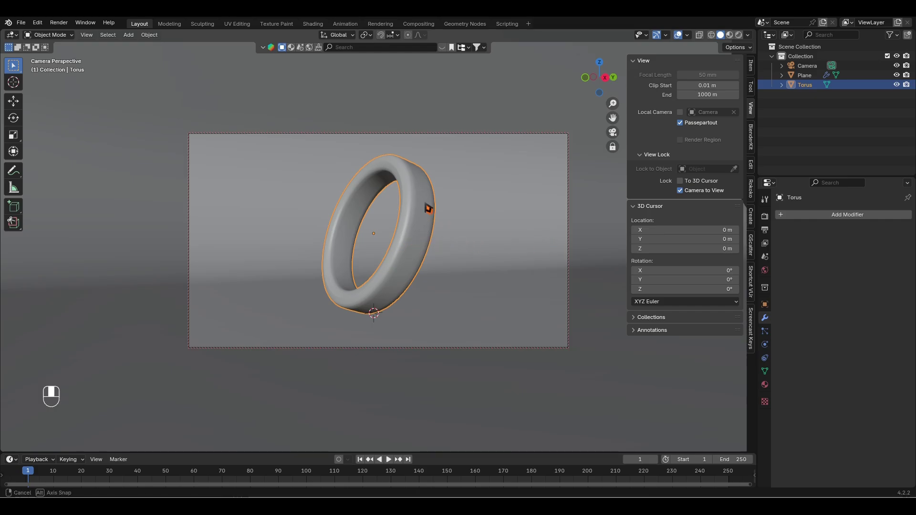
{"action": "middle_click_drag", "start_coordinate": [427, 204], "coordinate": [434, 212]}
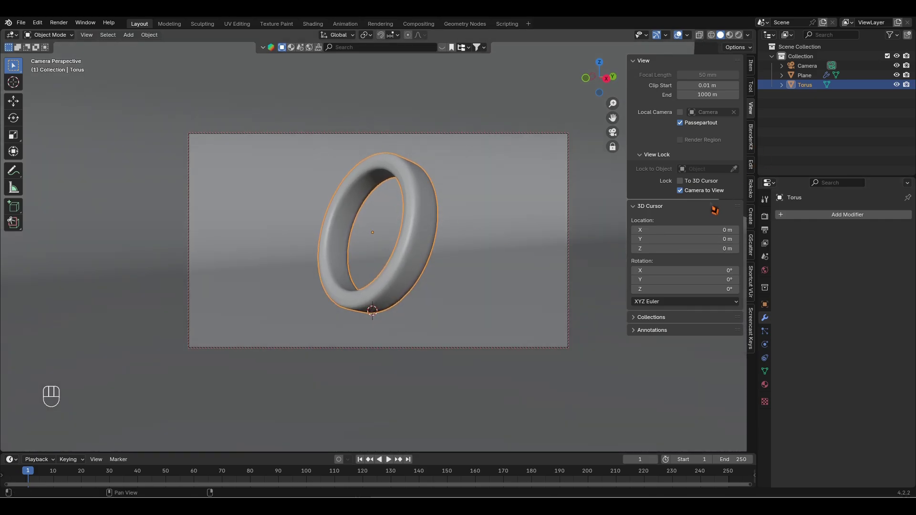
{"action": "left_click", "coordinate": [697, 192]}
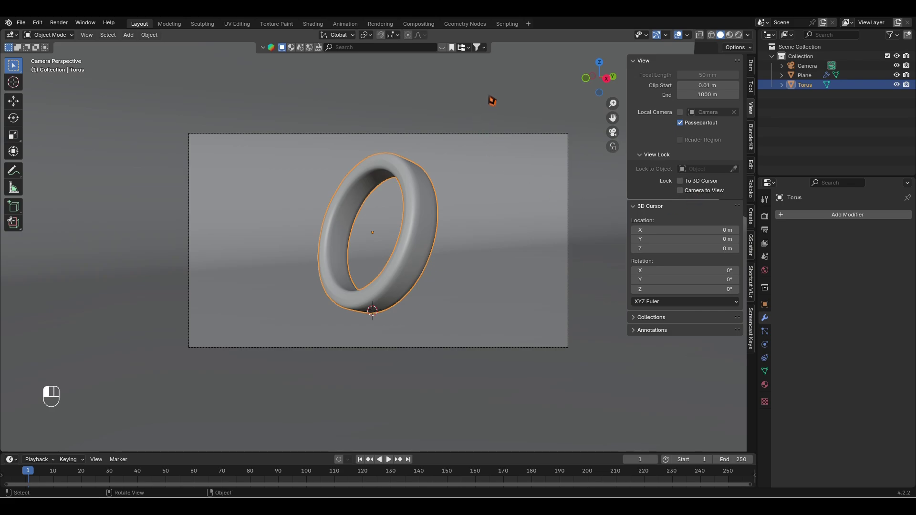
{"action": "left_click", "coordinate": [491, 100]}
{"action": "key", "text": "n"}
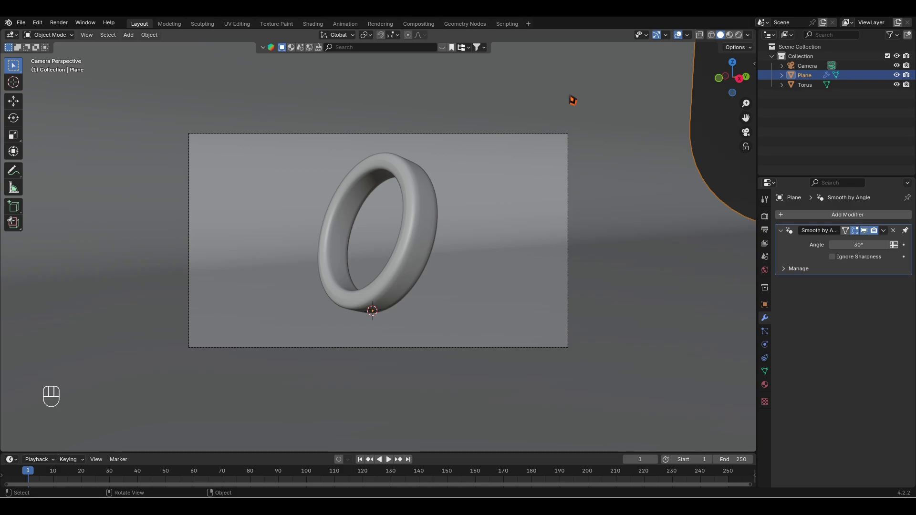
Switch to the Shading workspace and create a new material for the ring
{"action": "key", "text": "alt"}
{"action": "key", "text": "KP_0"}
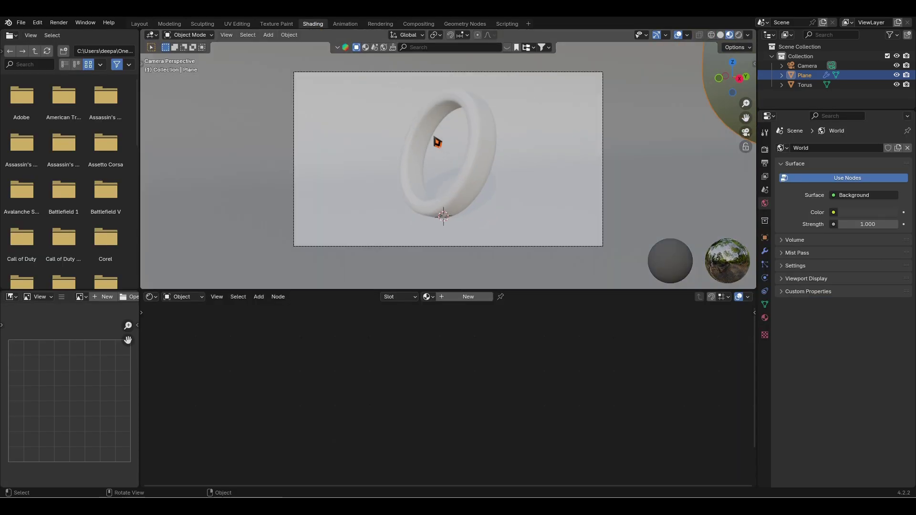
{"action": "scroll", "coordinate": [471, 109], "scroll_direction": "up", "scroll_amount": 1}
{"action": "left_click", "coordinate": [479, 117]}
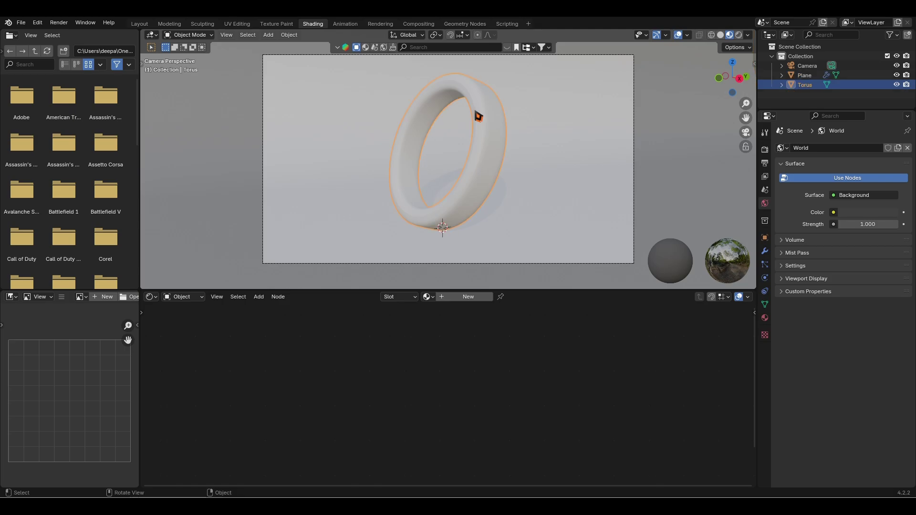
{"action": "left_click", "coordinate": [459, 296]}
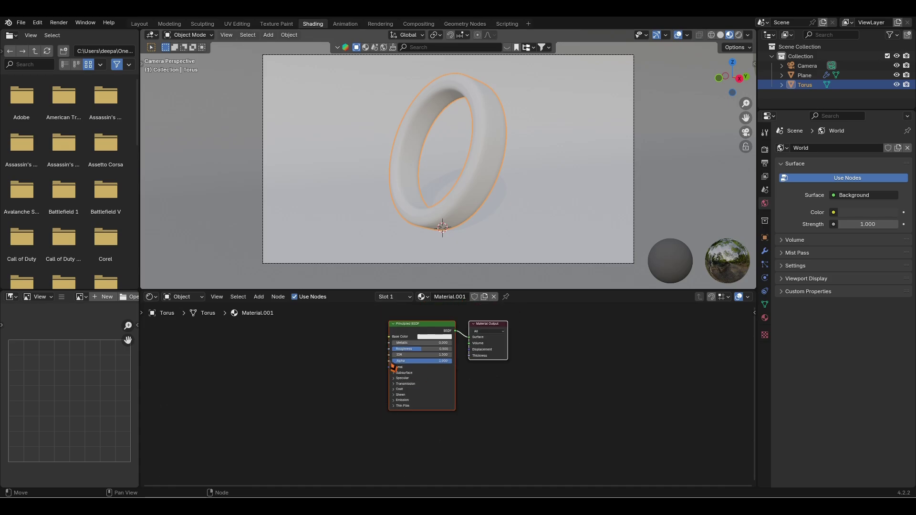
{"action": "scroll", "coordinate": [419, 406], "scroll_direction": "up", "scroll_amount": 1}
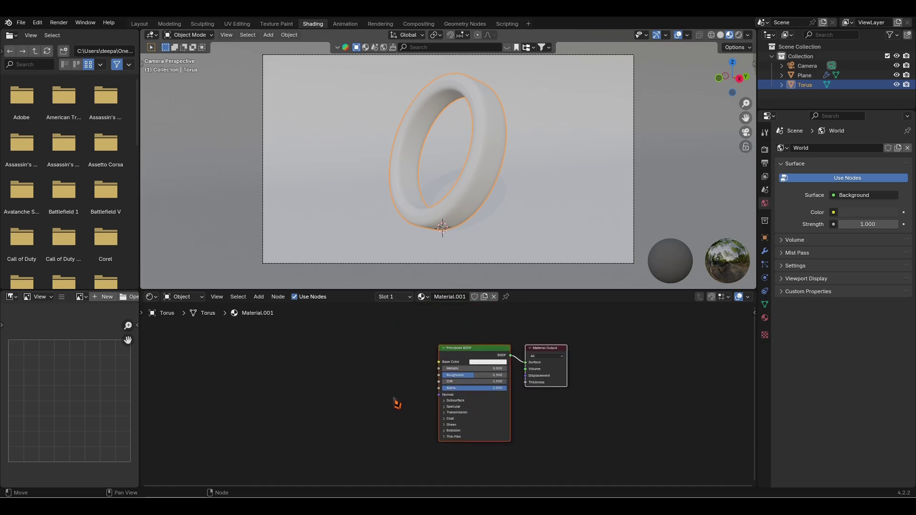
{"action": "middle_click_drag", "start_coordinate": [396, 404], "coordinate": [432, 395]}
Enlarge the node editor and reposition the views to keep the ring visible and leave room beside the Principled BSDF
{"action": "left_click_drag", "start_coordinate": [568, 289], "coordinate": [568, 200]}
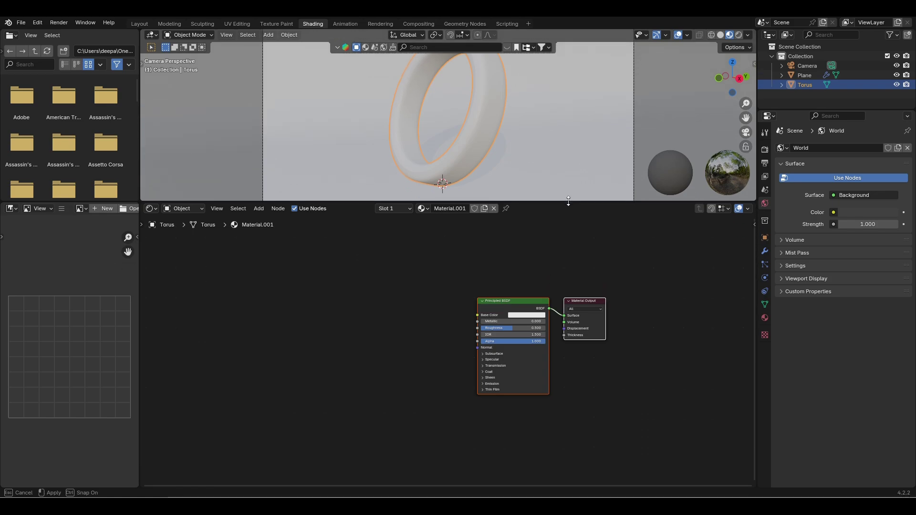
{"action": "scroll", "coordinate": [489, 140], "scroll_direction": "down", "scroll_amount": 2}
{"action": "middle_click_drag", "start_coordinate": [492, 97], "coordinate": [480, 127], "text": "shift"}
{"action": "scroll", "coordinate": [465, 123], "scroll_direction": "up", "scroll_amount": 2}
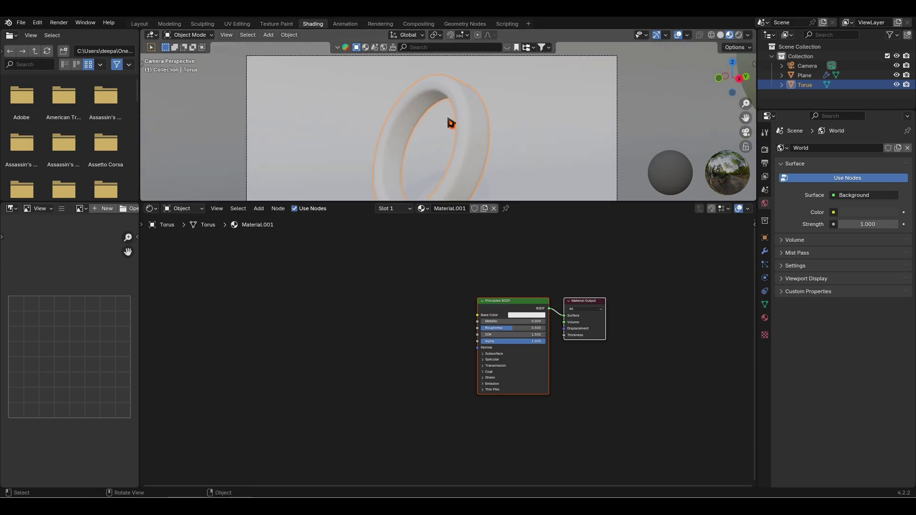
{"action": "middle_click_drag", "start_coordinate": [419, 400], "coordinate": [526, 355], "text": "shift"}
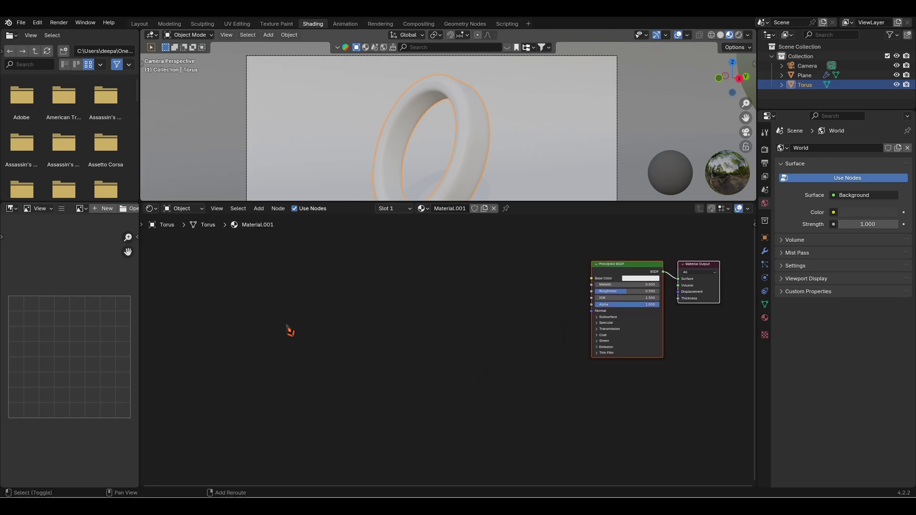
Add a Color Ramp node well ahead of the Principled BSDF
{"action": "key", "text": "shift+a"}
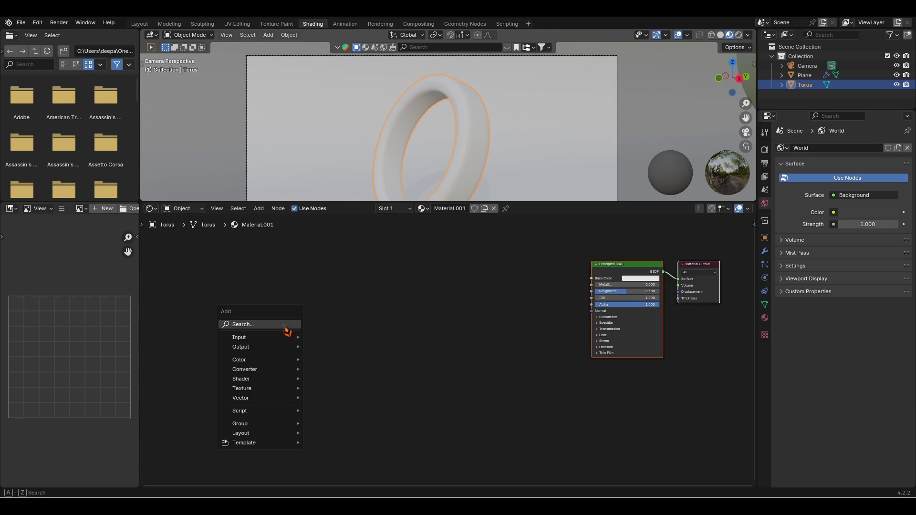
{"action": "left_click", "coordinate": [286, 326]}
{"action": "type", "text": "col"}
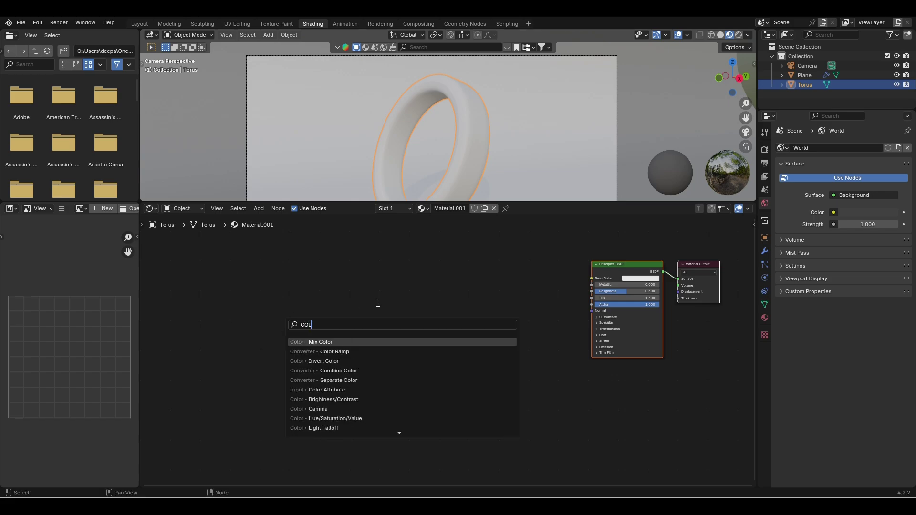
{"action": "left_click", "coordinate": [376, 351]}
{"action": "left_click", "coordinate": [221, 248]}
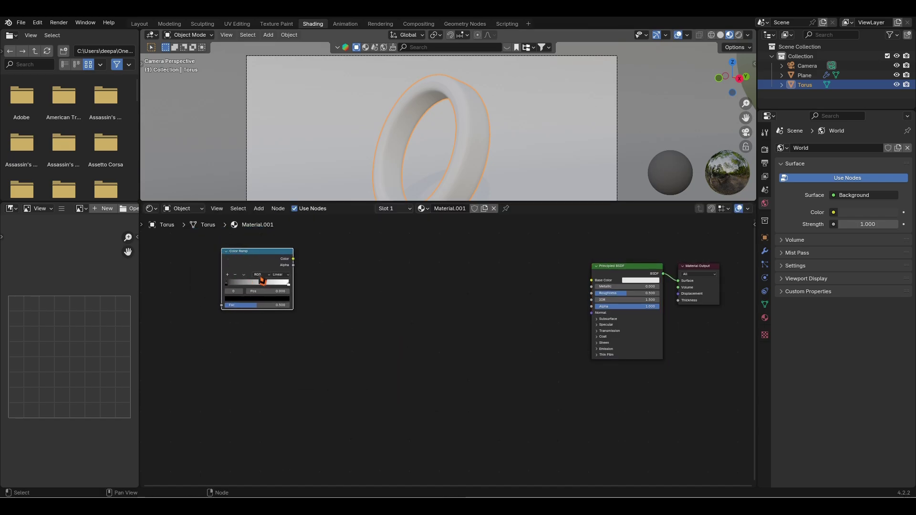
Set the Color Ramp's interpolation to Constant
{"action": "scroll", "coordinate": [272, 281], "scroll_direction": "up", "scroll_amount": 1}
{"action": "left_click", "coordinate": [250, 262]}
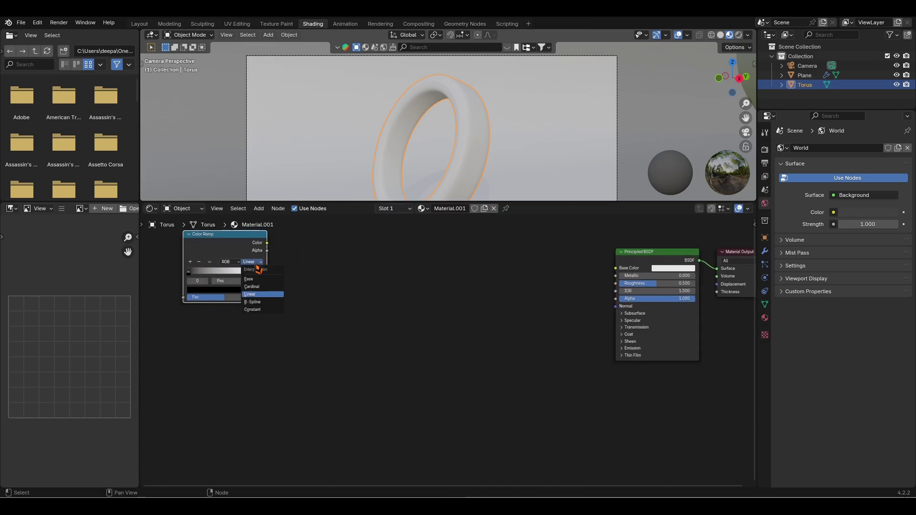
{"action": "left_click", "coordinate": [262, 313]}
{"action": "scroll", "coordinate": [329, 308], "scroll_direction": "down", "scroll_amount": 1}
{"action": "middle_click_drag", "start_coordinate": [329, 309], "coordinate": [389, 319]}
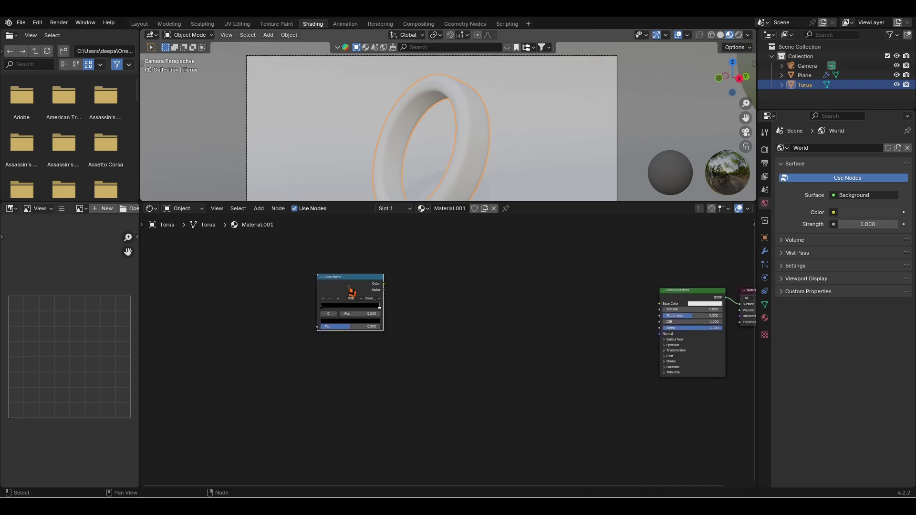
Duplicate the Constant Color Ramp four times, stacking the copies in an evenly spaced column below it
{"action": "left_click_drag", "start_coordinate": [352, 291], "coordinate": [346, 287]}
{"action": "key", "text": "shift+d"}
{"action": "left_click", "coordinate": [368, 362]}
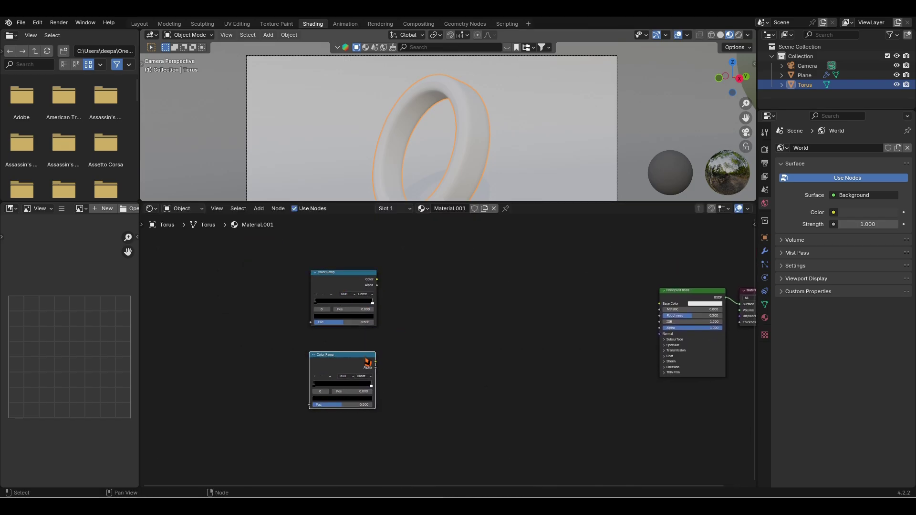
{"action": "middle_click_drag", "start_coordinate": [405, 397], "coordinate": [423, 316]}
{"action": "key", "text": "shift+r"}
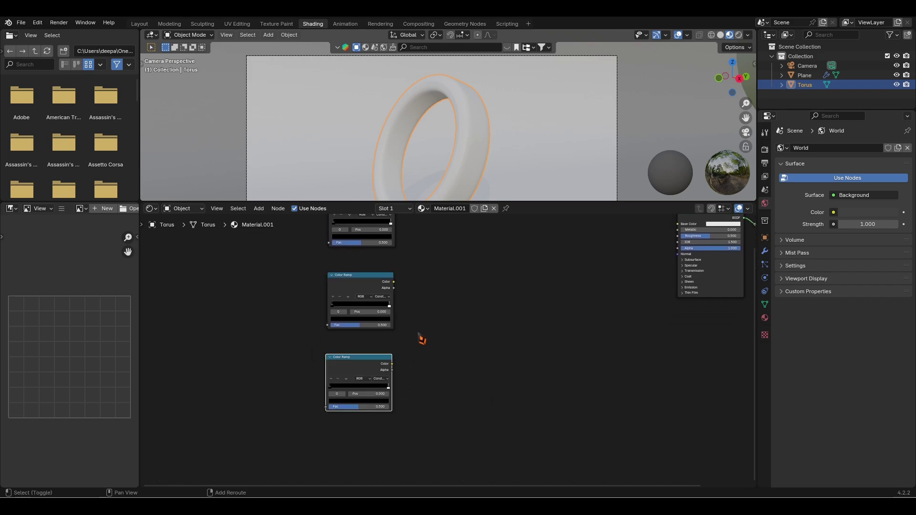
{"action": "key", "text": "shift+r"}
{"action": "scroll", "coordinate": [421, 314], "scroll_direction": "down", "scroll_amount": 2}
{"action": "key", "text": "shift+r"}
{"action": "scroll", "coordinate": [415, 307], "scroll_direction": "down", "scroll_amount": 2}
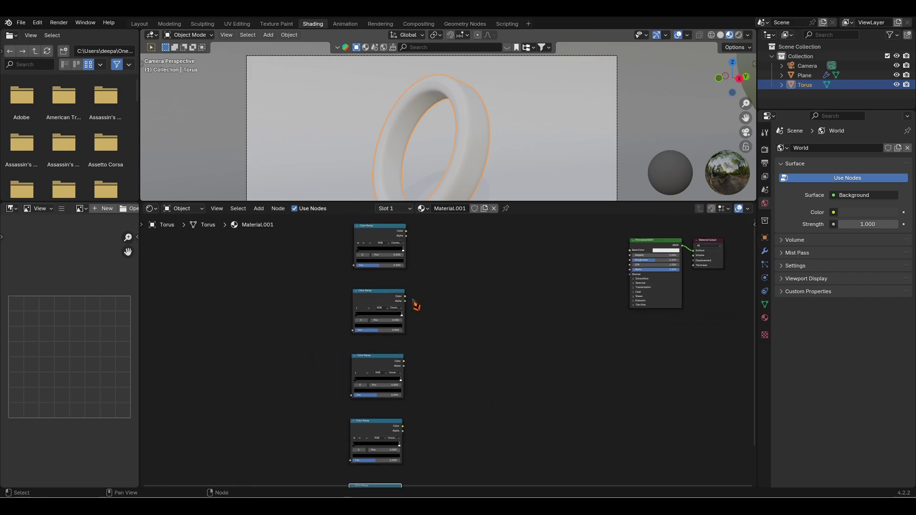
Set the interpolation of the fourth Color Ramp in the column to Ease
{"action": "scroll", "coordinate": [438, 358], "scroll_direction": "down", "scroll_amount": 1}
{"action": "middle_click_drag", "start_coordinate": [429, 310], "coordinate": [412, 267]}
{"action": "scroll", "coordinate": [394, 382], "scroll_direction": "up", "scroll_amount": 1}
{"action": "scroll", "coordinate": [396, 392], "scroll_direction": "up", "scroll_amount": 2}
{"action": "scroll", "coordinate": [378, 408], "scroll_direction": "up", "scroll_amount": 1}
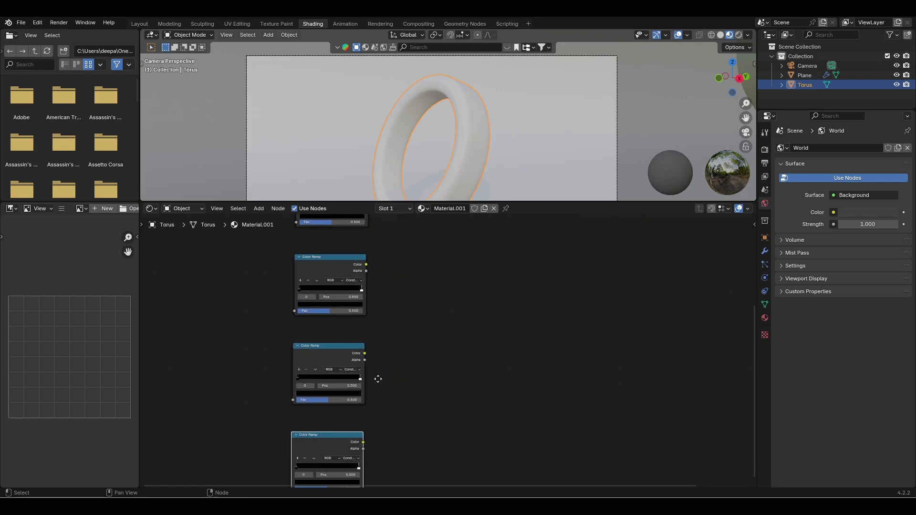
{"action": "left_click", "coordinate": [340, 368]}
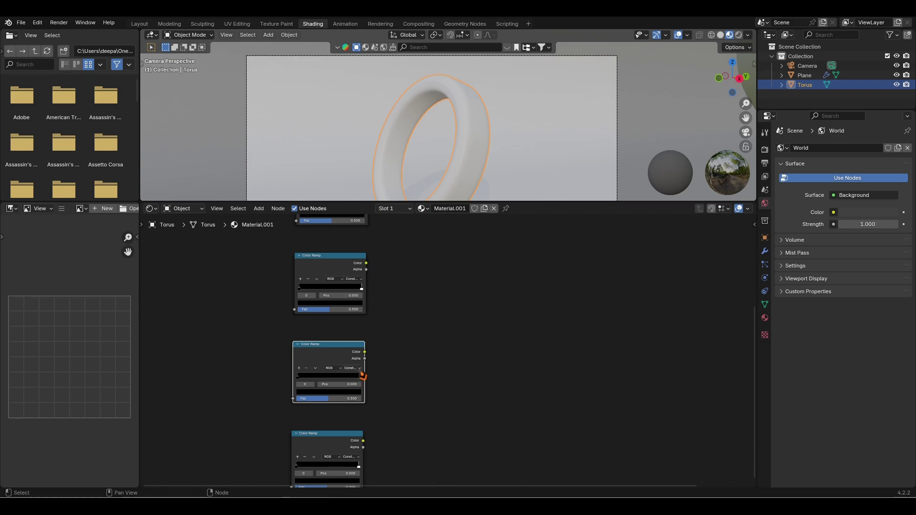
{"action": "left_click", "coordinate": [358, 369]}
{"action": "left_click", "coordinate": [362, 383]}
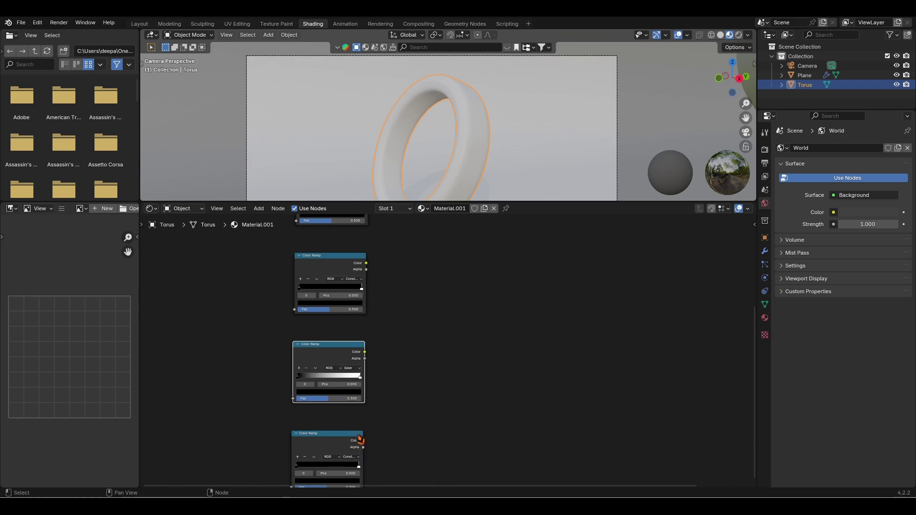
Set the interpolation of the lowest Color Ramp in the column to Linear
{"action": "scroll", "coordinate": [360, 438], "scroll_direction": "down", "scroll_amount": 1}
{"action": "middle_click_drag", "start_coordinate": [360, 438], "coordinate": [358, 369]}
{"action": "scroll", "coordinate": [348, 395], "scroll_direction": "up", "scroll_amount": 5}
{"action": "left_click", "coordinate": [313, 399]}
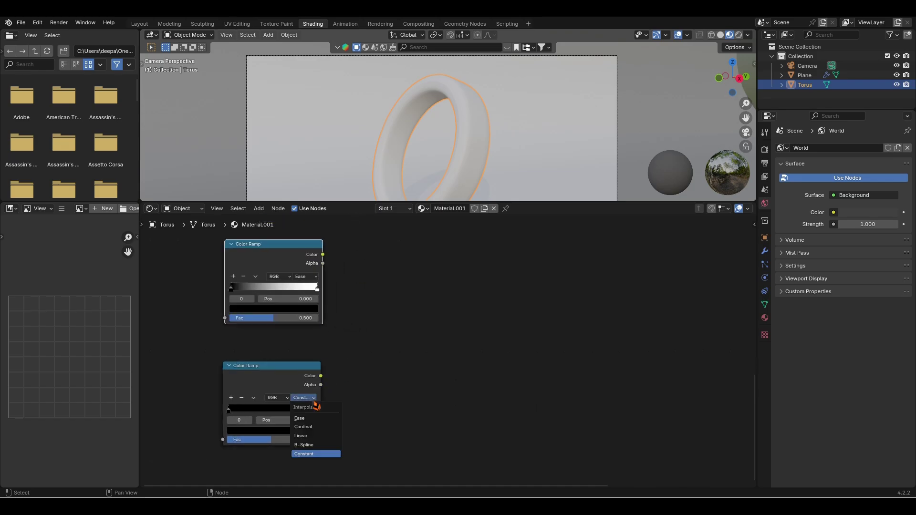
{"action": "left_click", "coordinate": [305, 435]}
Add a Wave Texture node and place it in front of the uppermost Color Ramp
{"action": "scroll", "coordinate": [376, 409], "scroll_direction": "down", "scroll_amount": 1}
{"action": "middle_click_drag", "start_coordinate": [414, 282], "coordinate": [507, 391]}
{"action": "scroll", "coordinate": [447, 343], "scroll_direction": "down", "scroll_amount": 3}
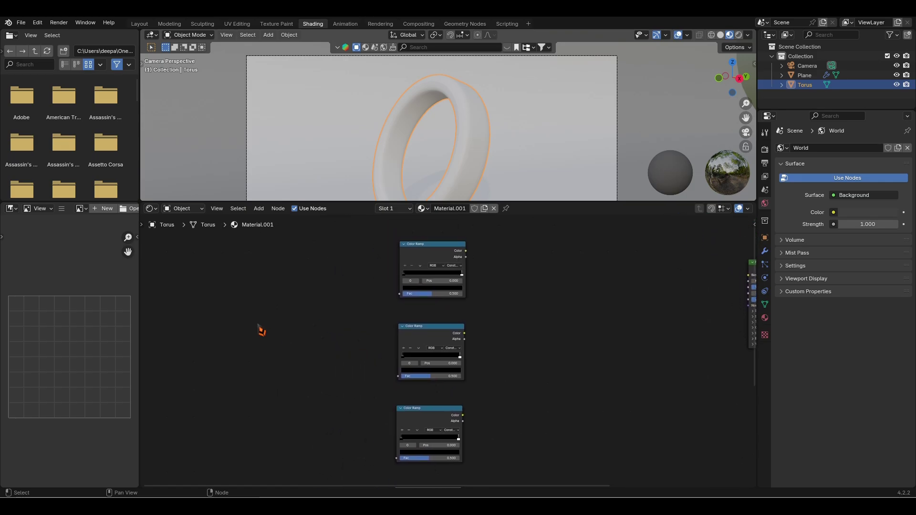
{"action": "key", "text": "shift+a"}
{"action": "left_click", "coordinate": [263, 324]}
{"action": "type", "text": "wave"}
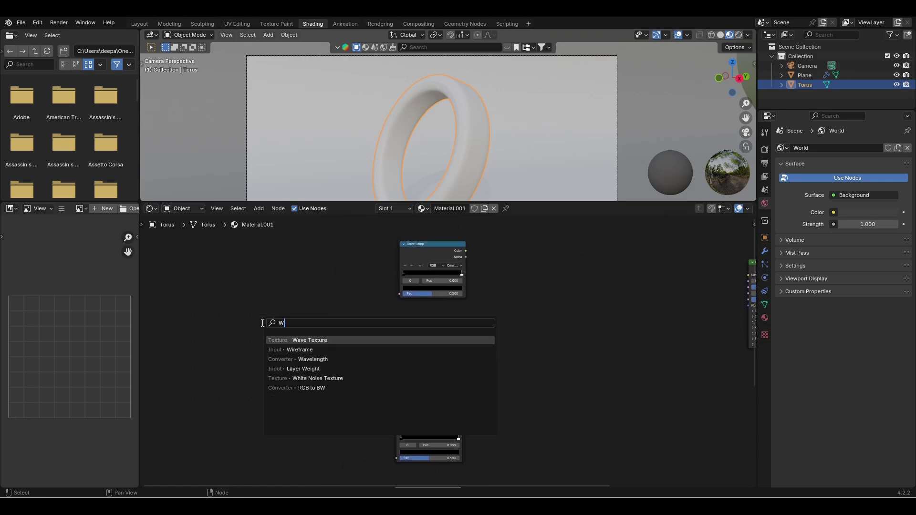
{"action": "key", "text": "Down"}
{"action": "key", "text": "Return"}
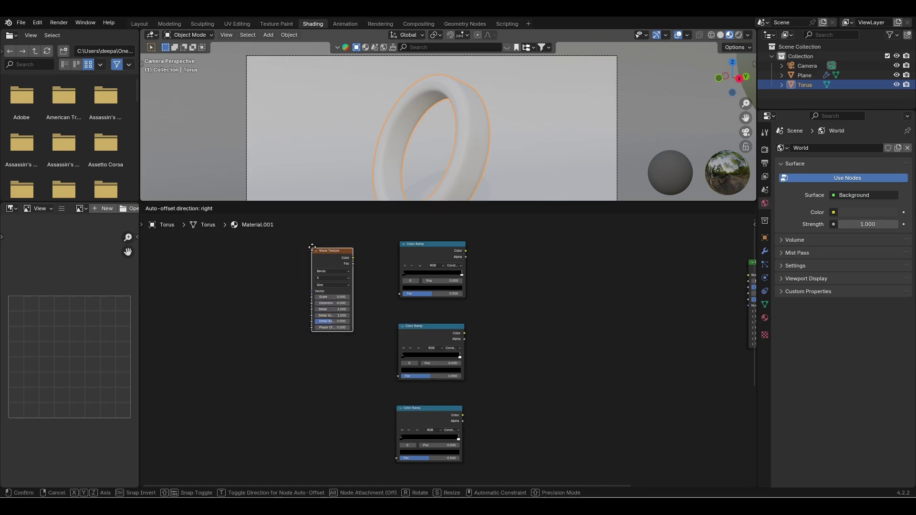
{"action": "left_click", "coordinate": [312, 246]}
Add linked Texture Coordinate and Mapping nodes to the Wave Texture with Node Wrangler, and space them farther apart
{"action": "key", "text": "ctrl+t"}
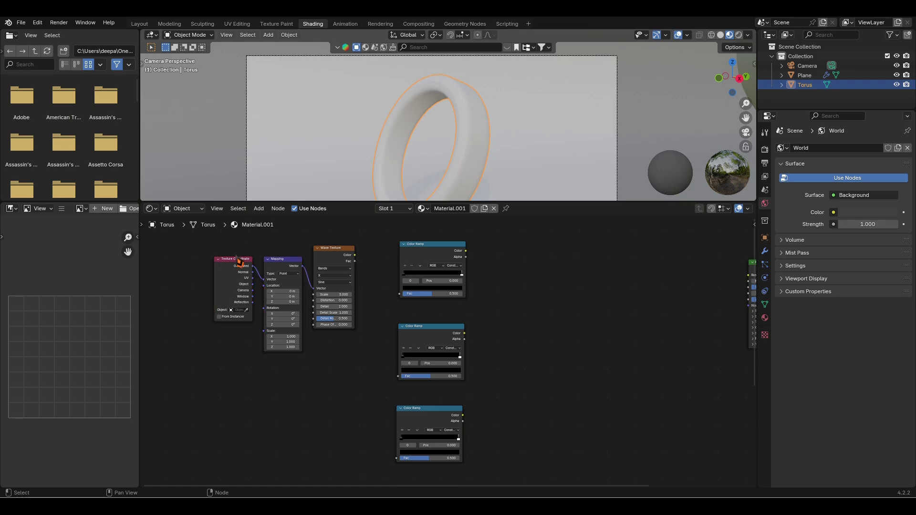
{"action": "left_click_drag", "start_coordinate": [238, 260], "coordinate": [205, 260]}
{"action": "left_click_drag", "start_coordinate": [286, 267], "coordinate": [258, 265]}
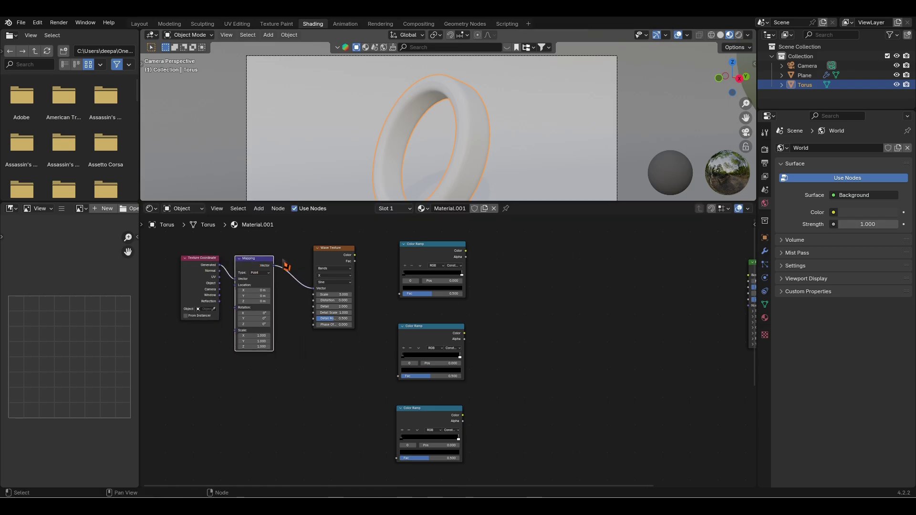
Search the add-on preferences for "NODE" to check that Node Wrangler is enabled, and close the preferences
{"action": "left_click", "coordinate": [40, 23]}
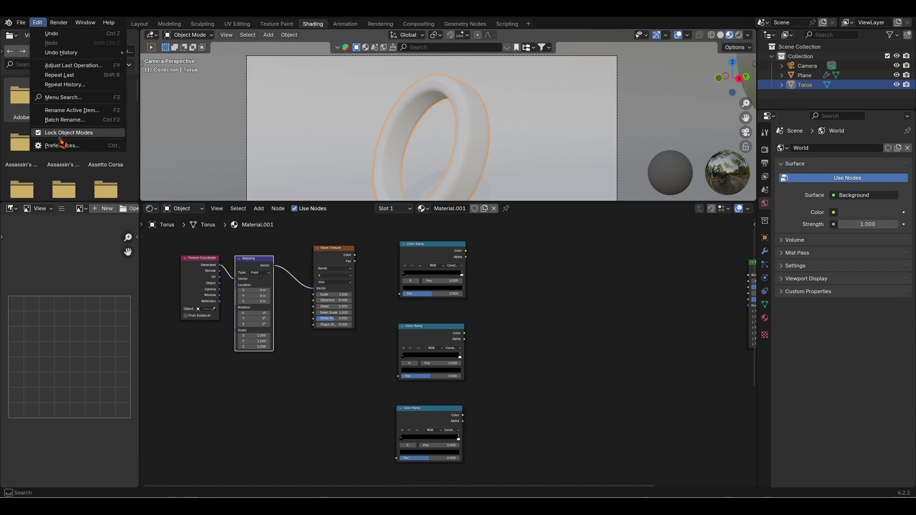
{"action": "left_click", "coordinate": [66, 148]}
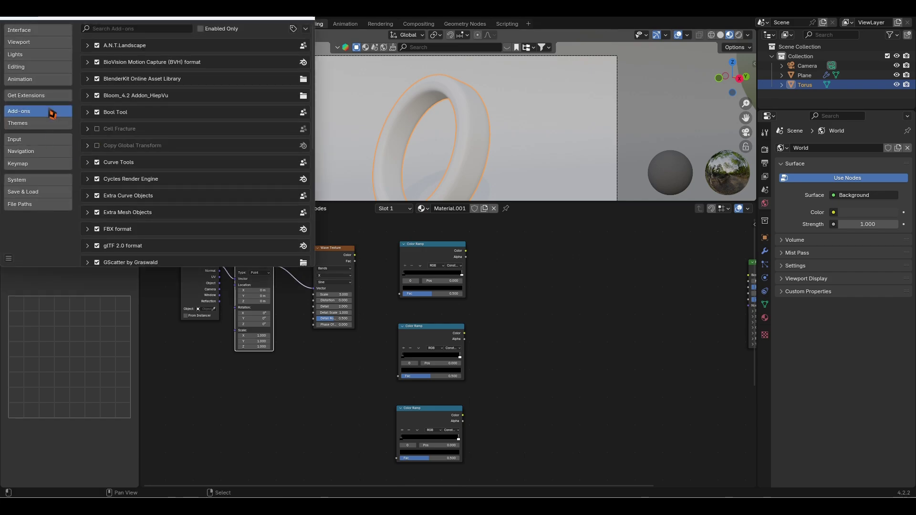
{"action": "left_click", "coordinate": [122, 26]}
{"action": "type", "text": "NODE"}
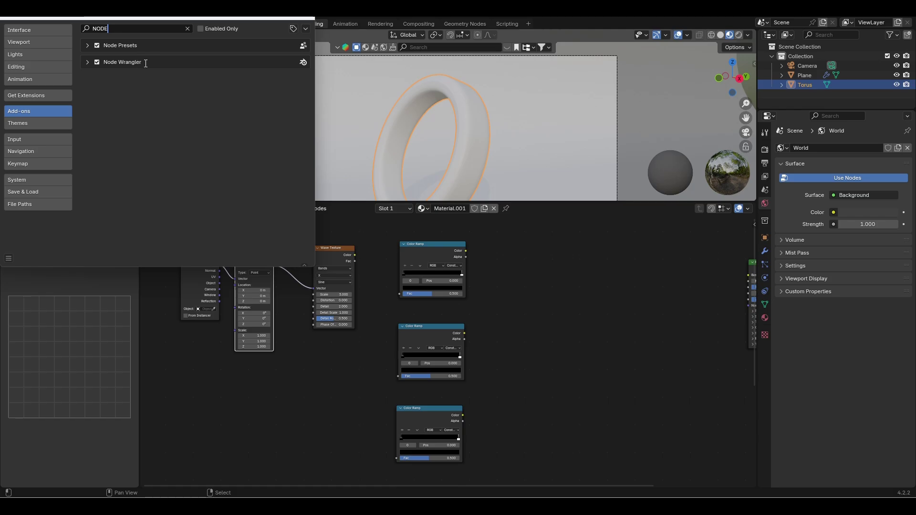
{"action": "left_click", "coordinate": [305, 18]}
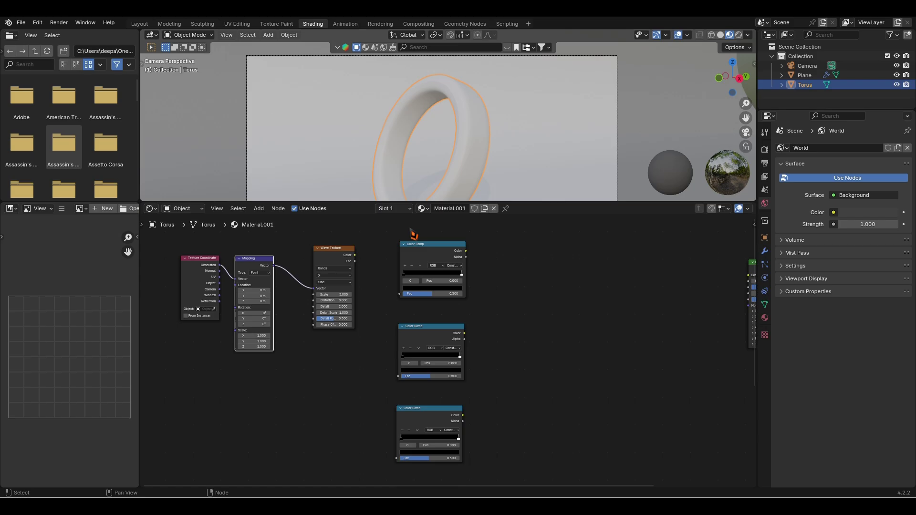
Add a Noise Texture node between the Color Ramp column and the Principled BSDF, and place a duplicate of it below
{"action": "middle_click_drag", "start_coordinate": [372, 290], "coordinate": [310, 295]}
{"action": "middle_click_drag", "start_coordinate": [476, 332], "coordinate": [407, 333]}
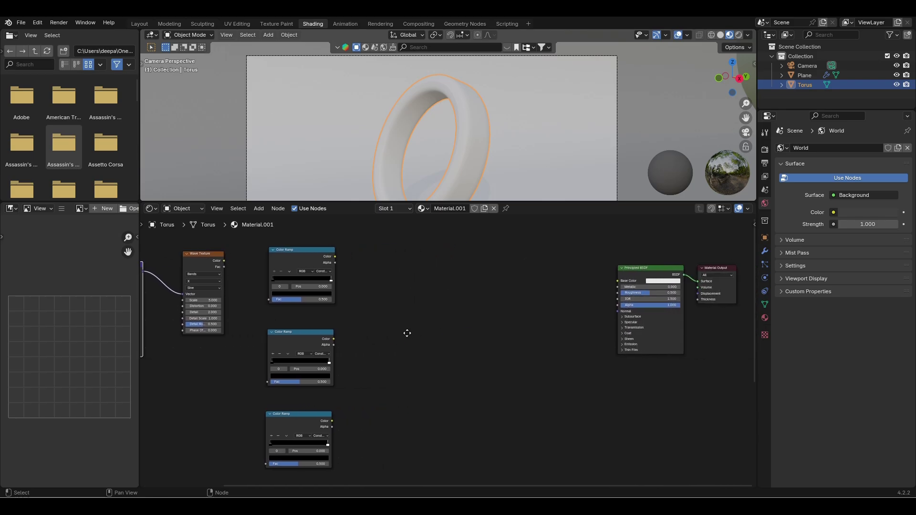
{"action": "key", "text": "shift+a"}
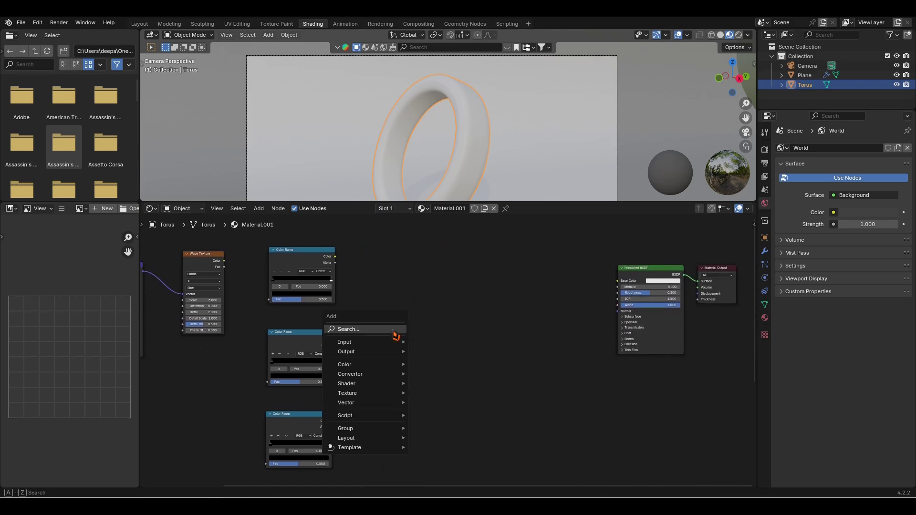
{"action": "left_click", "coordinate": [392, 329]}
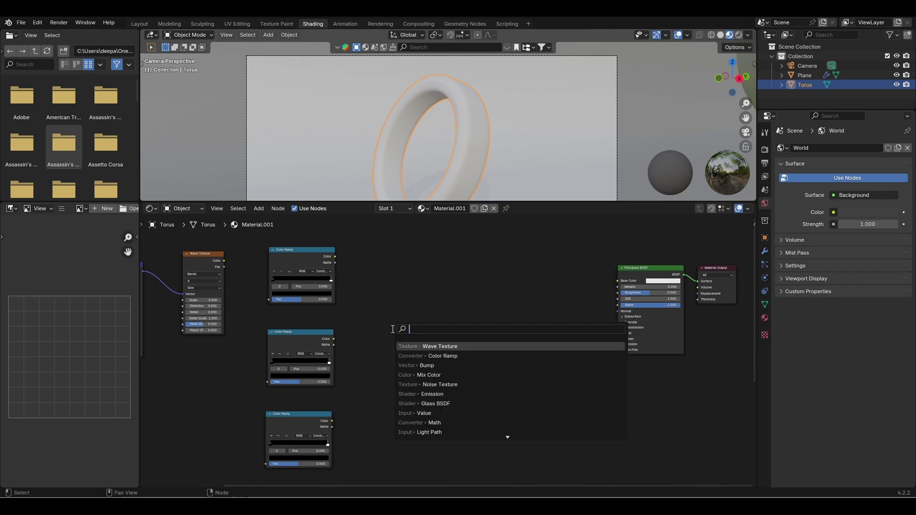
{"action": "type", "text": "NO"}
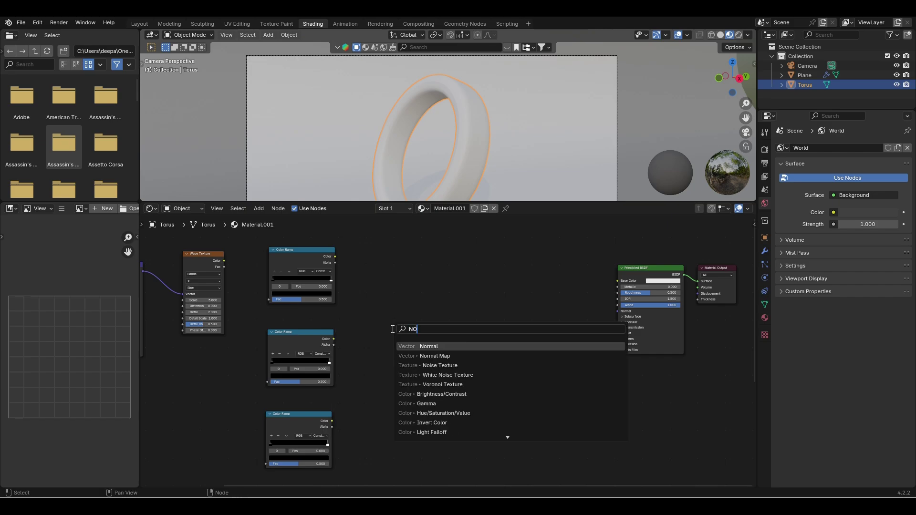
{"action": "left_click", "coordinate": [456, 365]}
{"action": "left_click", "coordinate": [398, 266]}
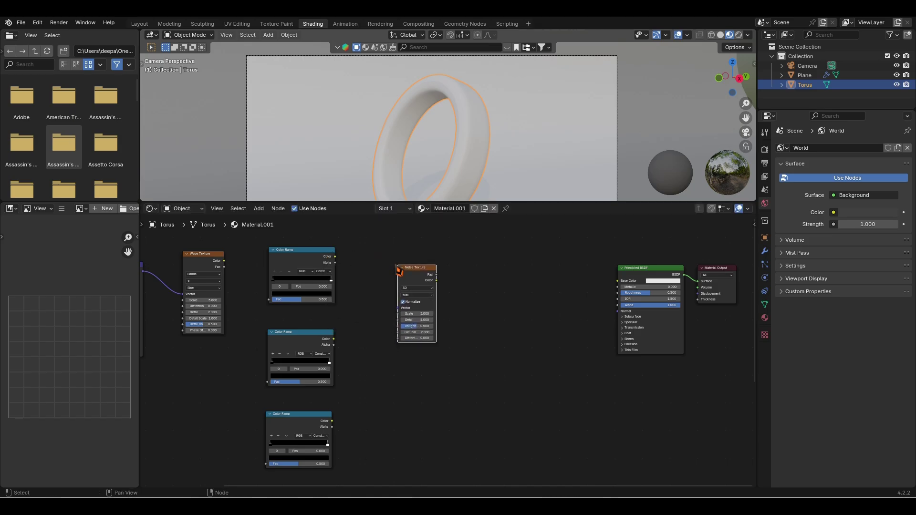
{"action": "key", "text": "shift+d"}
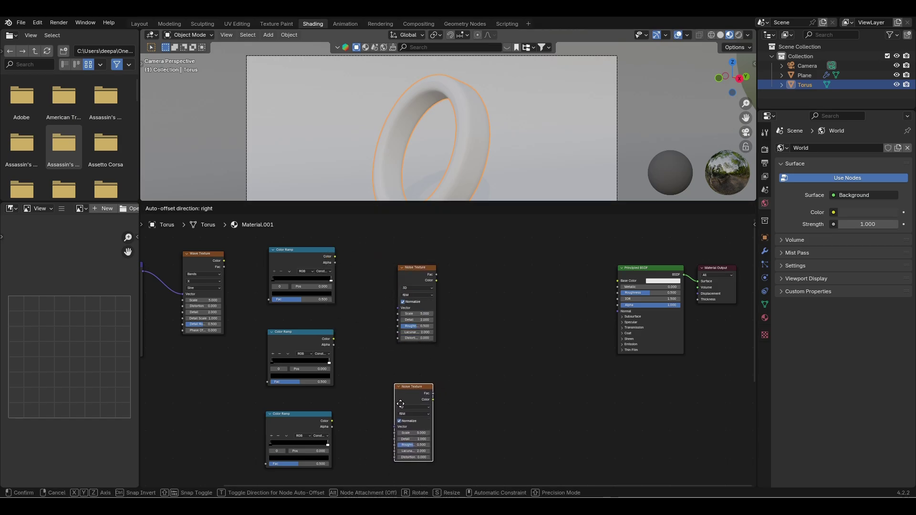
{"action": "left_click", "coordinate": [405, 411]}
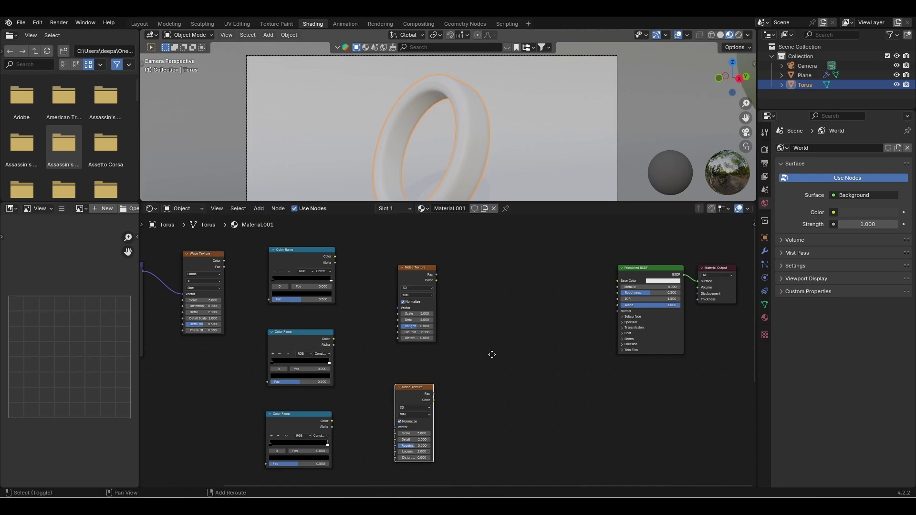
Duplicate the Ease and Linear Color Ramps at the end of the column and place the copies beside the two Noise Texture nodes
{"action": "middle_click_drag", "start_coordinate": [491, 355], "coordinate": [450, 342]}
{"action": "scroll", "coordinate": [444, 334], "scroll_direction": "up", "scroll_amount": 1}
{"action": "middle_click_drag", "start_coordinate": [362, 409], "coordinate": [383, 324]}
{"action": "left_click", "coordinate": [274, 325]}
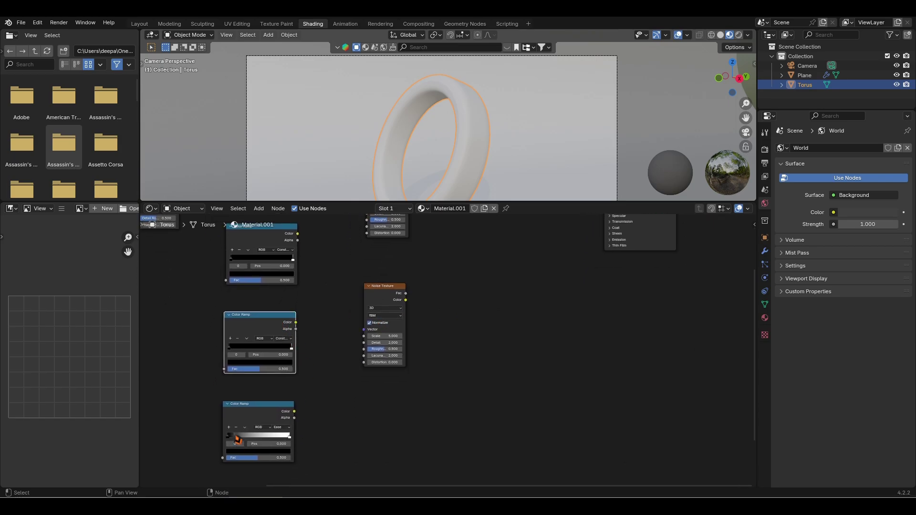
{"action": "left_click", "coordinate": [284, 411]}
{"action": "left_click", "coordinate": [418, 411]}
{"action": "scroll", "coordinate": [391, 422], "scroll_direction": "down", "scroll_amount": 2}
{"action": "middle_click_drag", "start_coordinate": [363, 428], "coordinate": [348, 397]}
{"action": "left_click", "coordinate": [301, 329], "text": "shift"}
{"action": "left_click", "coordinate": [299, 394], "text": "shift"}
{"action": "key", "text": "shift+d"}
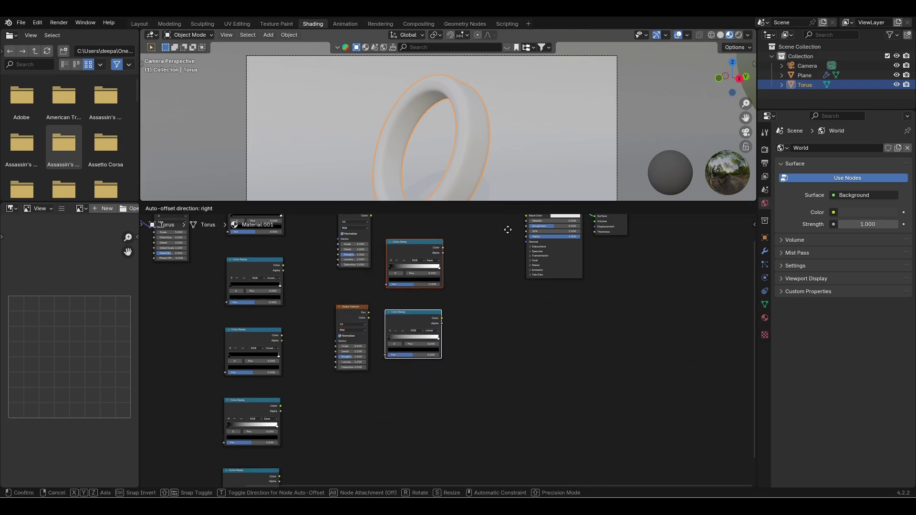
{"action": "left_click", "coordinate": [503, 305]}
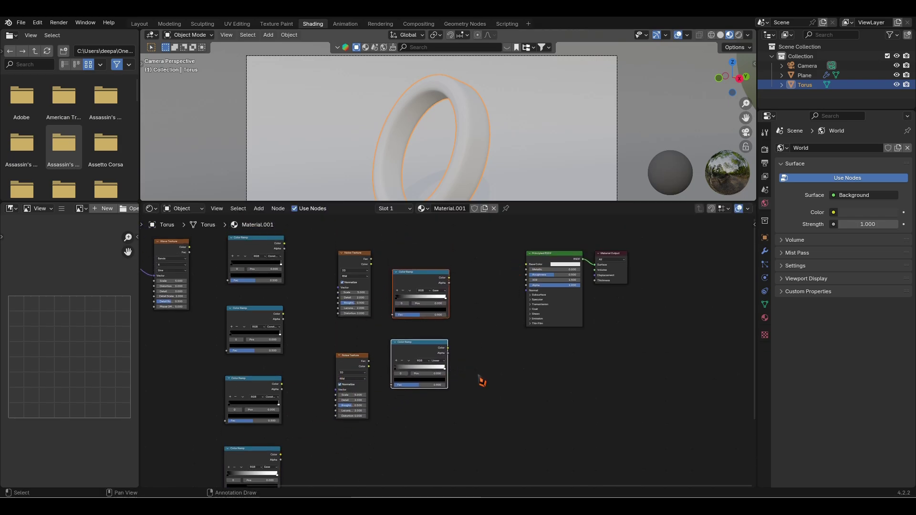
{"action": "middle_click_drag", "start_coordinate": [478, 375], "coordinate": [472, 370]}
{"action": "left_click", "coordinate": [468, 388]}
Add a Mix Color node beside the duplicated Ease Color Ramp and place a copy of it below
{"action": "scroll", "coordinate": [373, 411], "scroll_direction": "up", "scroll_amount": 1}
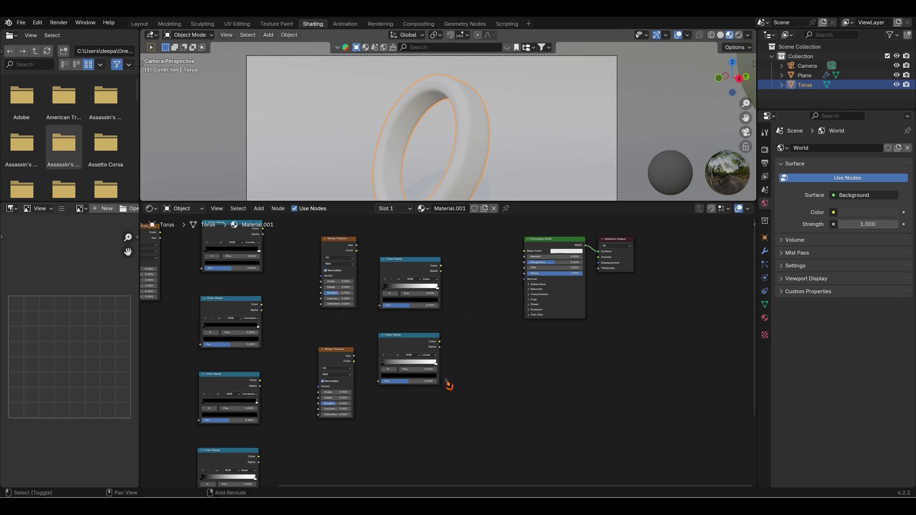
{"action": "key", "text": "shift+a"}
{"action": "left_click", "coordinate": [470, 373]}
{"action": "type", "text": "mi"}
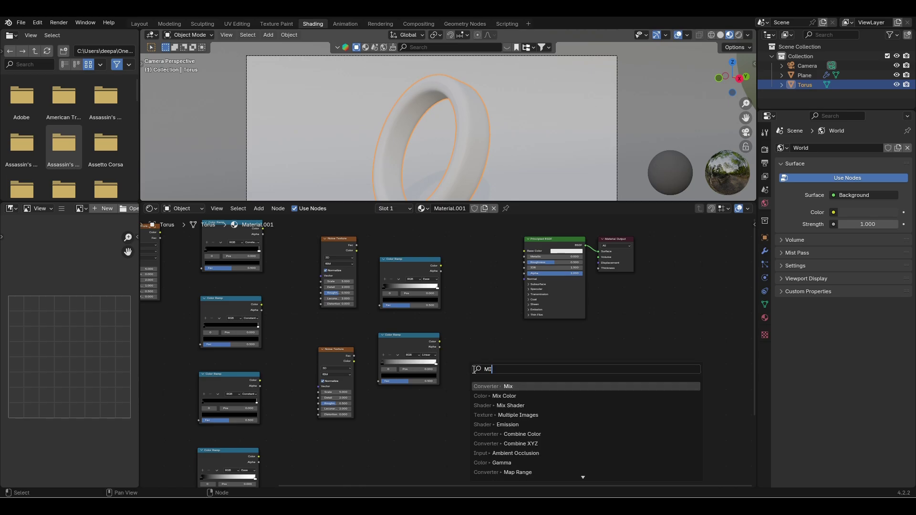
{"action": "left_click", "coordinate": [525, 395]}
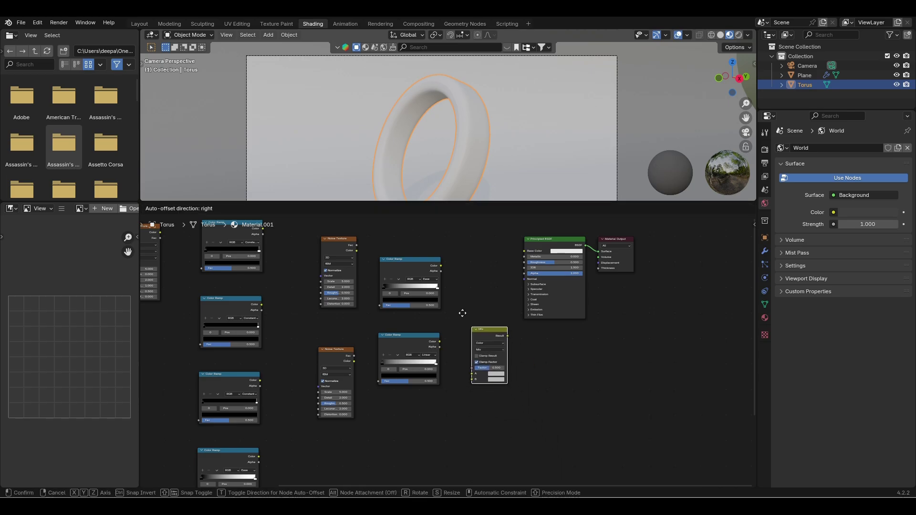
{"action": "left_click", "coordinate": [460, 263]}
{"action": "scroll", "coordinate": [493, 336], "scroll_direction": "up", "scroll_amount": 1}
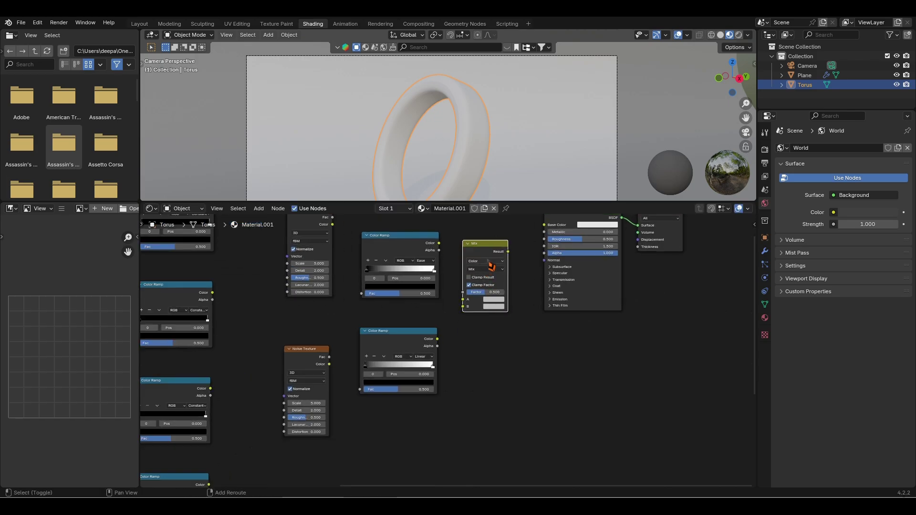
{"action": "key", "text": "shift+d"}
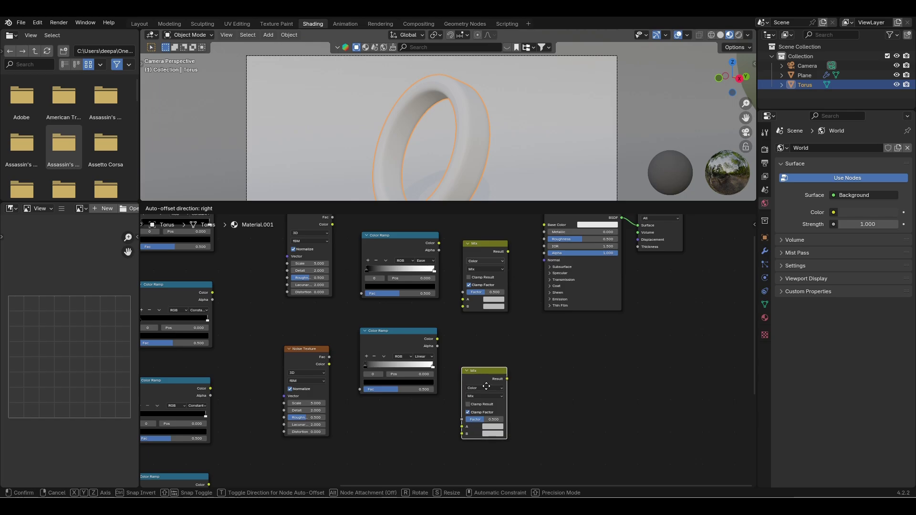
{"action": "left_click", "coordinate": [486, 385]}
Add a Bump node and place it after the lower Mix node
{"action": "key", "text": "shift+a"}
{"action": "left_click", "coordinate": [547, 369]}
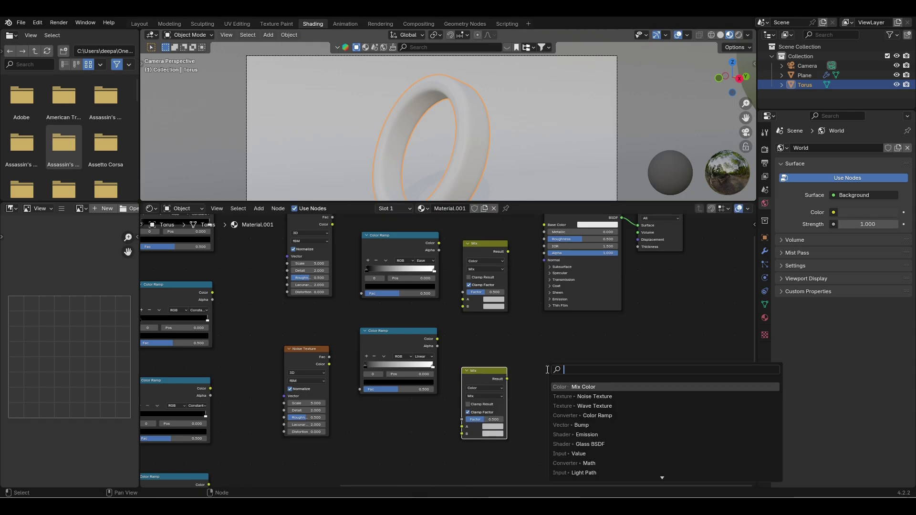
{"action": "type", "text": "BUM"}
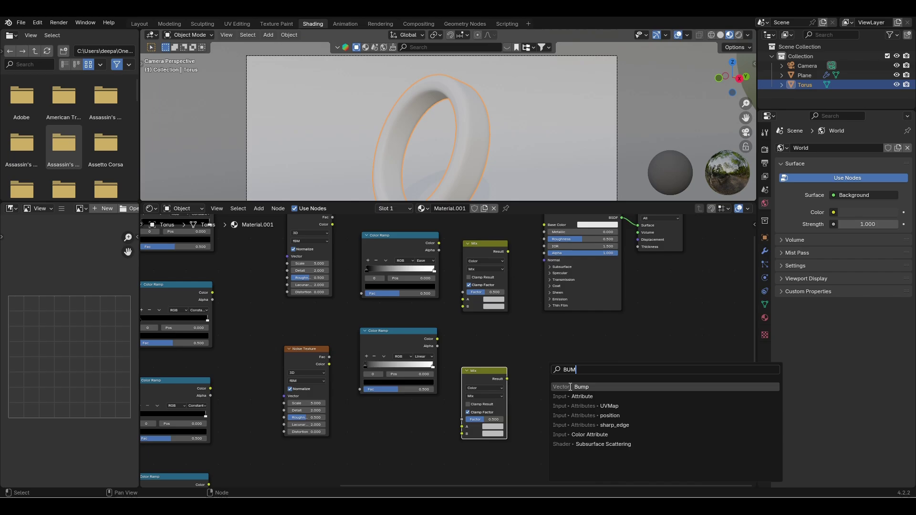
{"action": "left_click", "coordinate": [569, 387]}
{"action": "left_click", "coordinate": [535, 383]}
Move the Principled BSDF and Material Output nodes together farther away from the Mix nodes
{"action": "scroll", "coordinate": [599, 348], "scroll_direction": "down", "scroll_amount": 2}
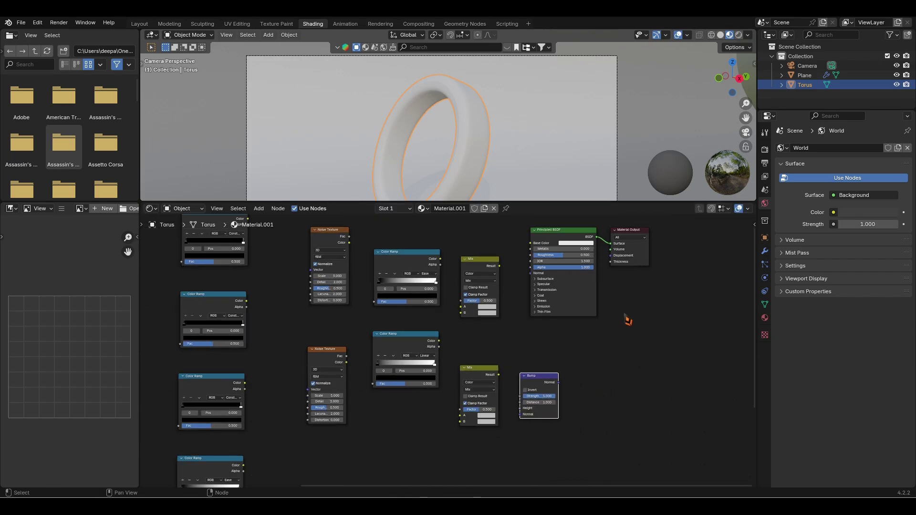
{"action": "left_click", "coordinate": [584, 281]}
{"action": "left_click", "coordinate": [643, 276], "text": "shift"}
{"action": "key", "text": "g"}
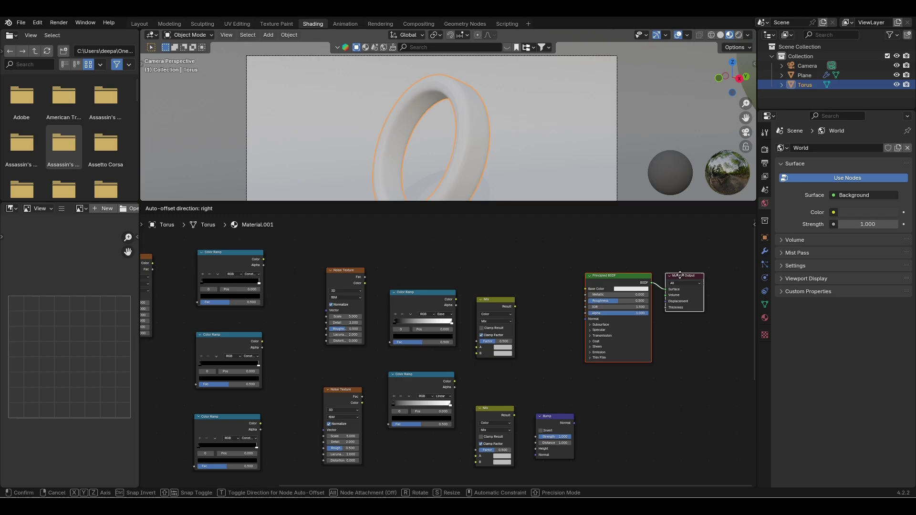
{"action": "left_click", "coordinate": [670, 268]}
Connect the Wave Texture's Color output to the Fac inputs of the two uppermost Color Ramps in the column
{"action": "middle_click_drag", "start_coordinate": [612, 361], "coordinate": [676, 333]}
{"action": "scroll", "coordinate": [546, 364], "scroll_direction": "down", "scroll_amount": 4}
{"action": "middle_click_drag", "start_coordinate": [344, 354], "coordinate": [447, 362]}
{"action": "scroll", "coordinate": [446, 361], "scroll_direction": "up", "scroll_amount": 6}
{"action": "middle_click_drag", "start_coordinate": [333, 258], "coordinate": [310, 320]}
{"action": "scroll", "coordinate": [313, 325], "scroll_direction": "up", "scroll_amount": 1}
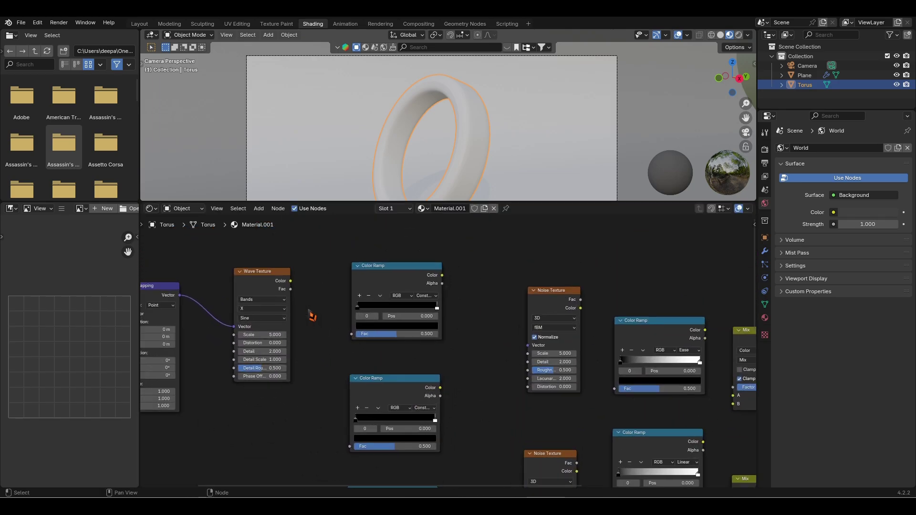
{"action": "left_click_drag", "start_coordinate": [291, 281], "coordinate": [351, 334]}
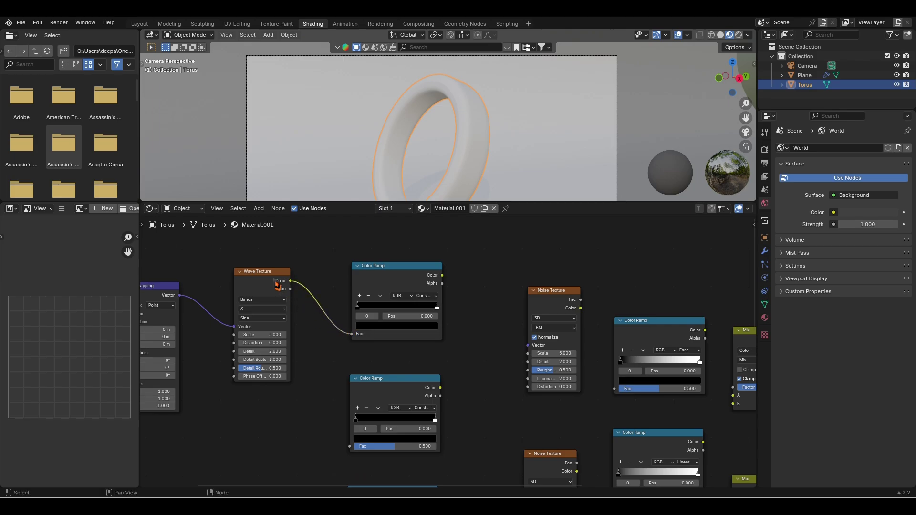
{"action": "left_click_drag", "start_coordinate": [290, 281], "coordinate": [351, 434]}
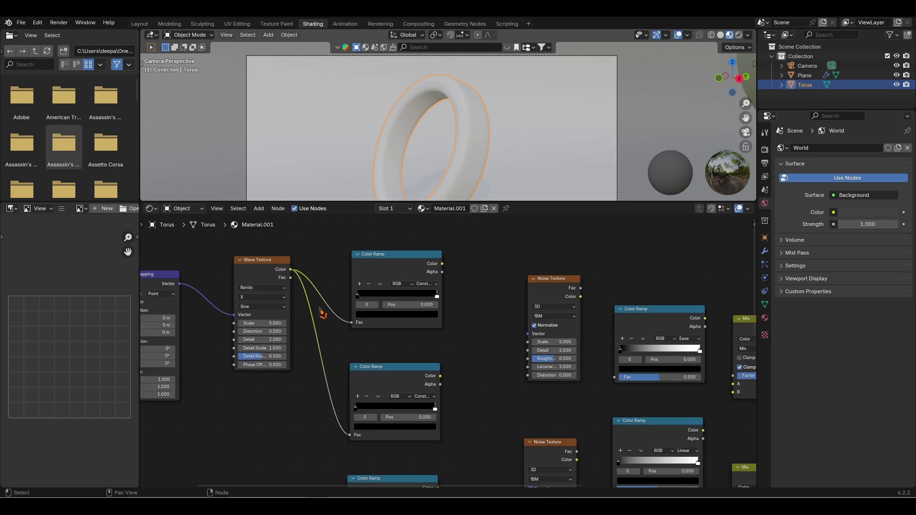
Connect the Wave Texture's Color output to the Fac inputs of the third, fourth and fifth Color Ramps in the column
{"action": "scroll", "coordinate": [308, 304], "scroll_direction": "down", "scroll_amount": 2}
{"action": "middle_click_drag", "start_coordinate": [307, 311], "coordinate": [343, 269]}
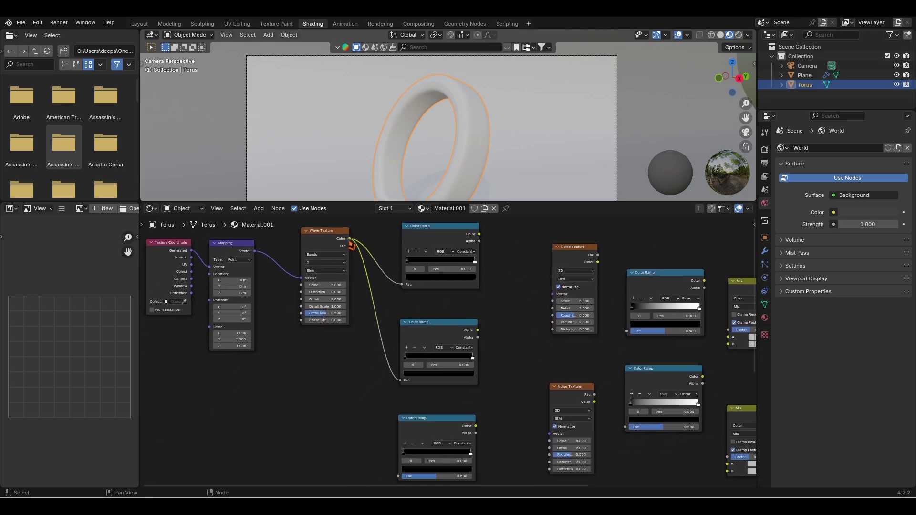
{"action": "left_click_drag", "start_coordinate": [350, 239], "coordinate": [399, 457]}
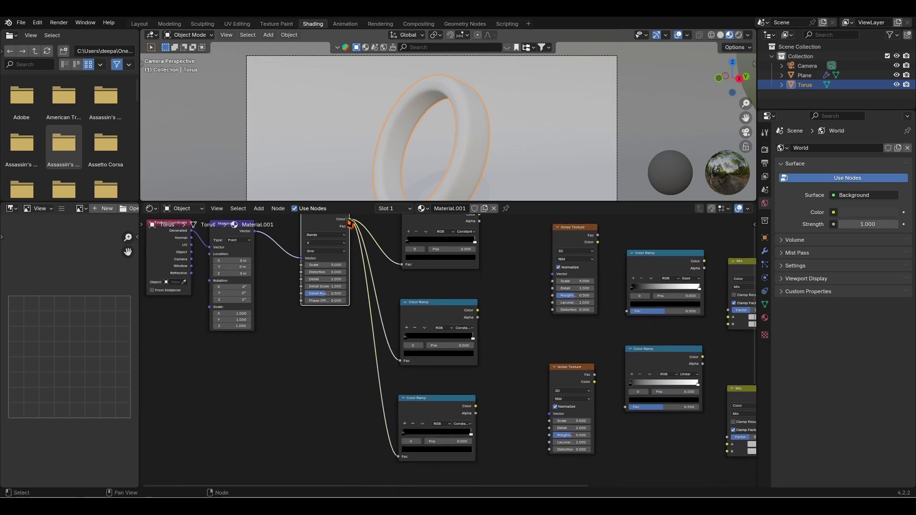
{"action": "left_click_drag", "start_coordinate": [354, 228], "coordinate": [397, 439]}
{"action": "scroll", "coordinate": [482, 360], "scroll_direction": "down", "scroll_amount": 2}
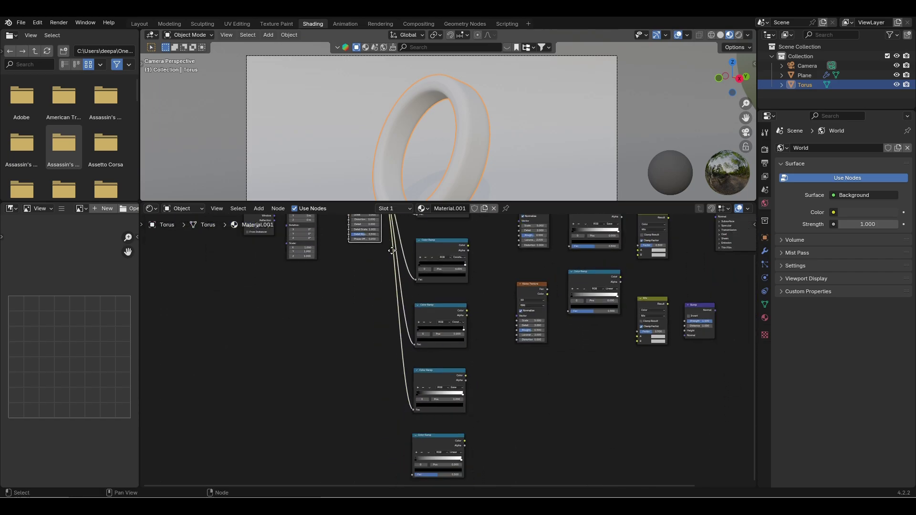
{"action": "middle_click_drag", "start_coordinate": [391, 250], "coordinate": [415, 307]}
{"action": "scroll", "coordinate": [415, 298], "scroll_direction": "down", "scroll_amount": 2}
{"action": "scroll", "coordinate": [420, 277], "scroll_direction": "down", "scroll_amount": 1}
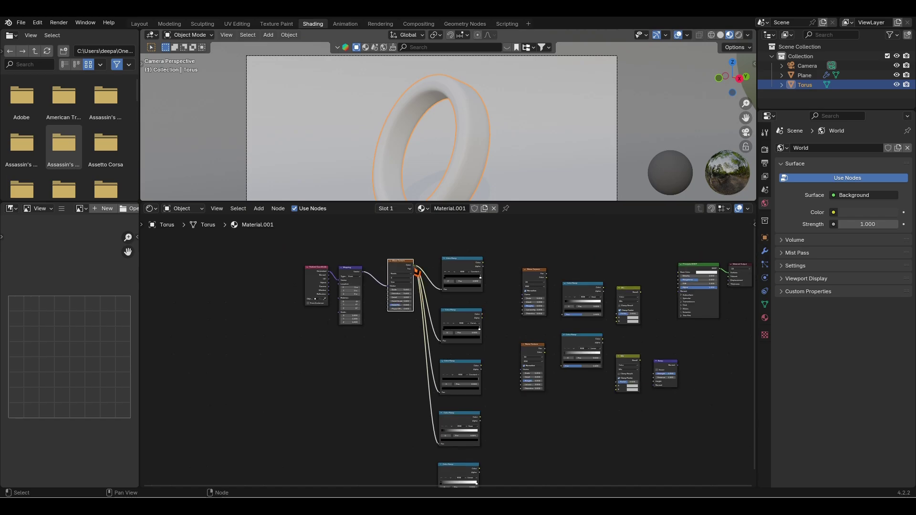
{"action": "left_click_drag", "start_coordinate": [415, 267], "coordinate": [441, 452]}
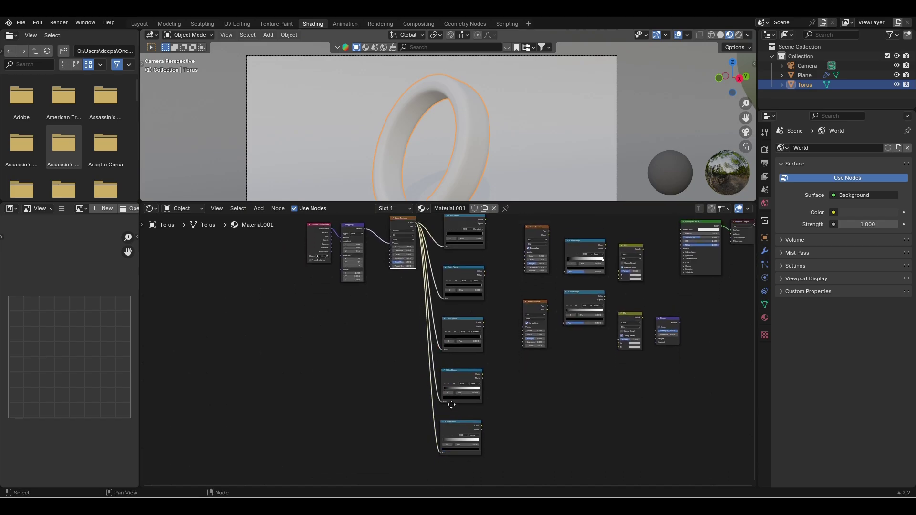
Move the Mapping node's vector link from the Texture Coordinate's Generated output to its Object output
{"action": "scroll", "coordinate": [399, 281], "scroll_direction": "up", "scroll_amount": 5}
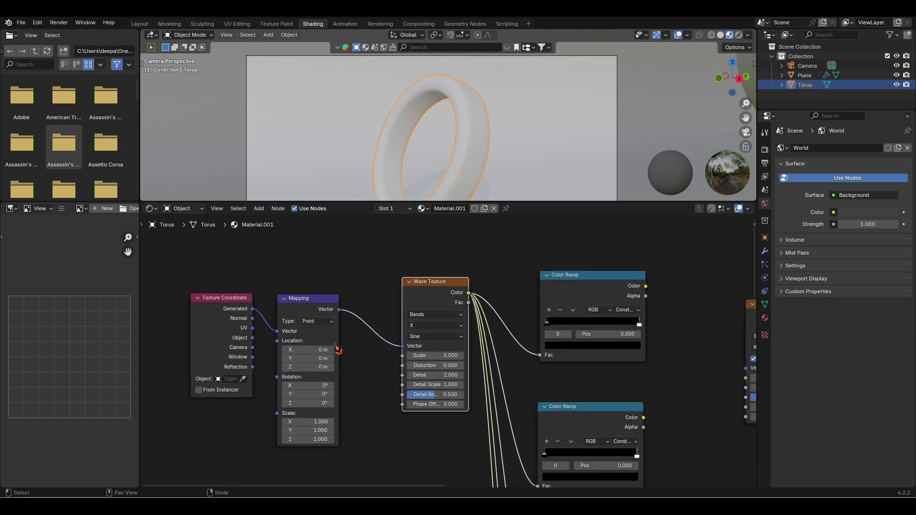
{"action": "scroll", "coordinate": [337, 349], "scroll_direction": "up", "scroll_amount": 3}
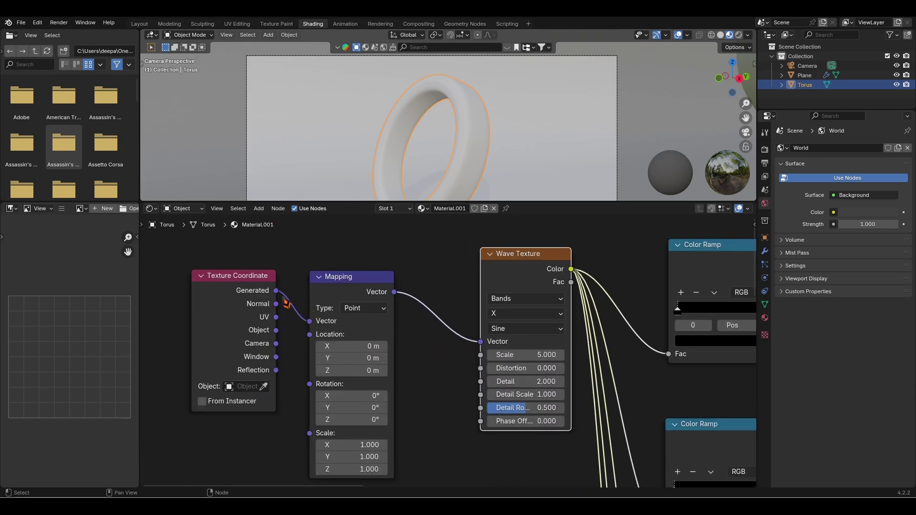
{"action": "left_click_drag", "start_coordinate": [278, 294], "coordinate": [282, 340], "text": "ctrl"}
{"action": "scroll", "coordinate": [368, 343], "scroll_direction": "down", "scroll_amount": 2}
{"action": "middle_click_drag", "start_coordinate": [420, 446], "coordinate": [288, 385]}
{"action": "scroll", "coordinate": [441, 360], "scroll_direction": "down", "scroll_amount": 1}
{"action": "middle_click_drag", "start_coordinate": [508, 425], "coordinate": [337, 424]}
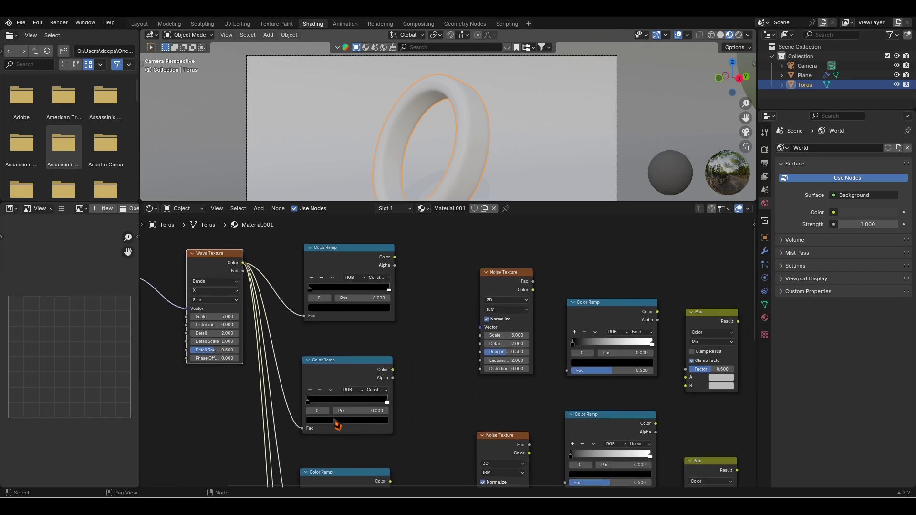
{"action": "middle_click_drag", "start_coordinate": [407, 325], "coordinate": [355, 342]}
{"action": "middle_click_drag", "start_coordinate": [374, 306], "coordinate": [327, 311]}
{"action": "scroll", "coordinate": [358, 307], "scroll_direction": "down", "scroll_amount": 2}
{"action": "scroll", "coordinate": [328, 314], "scroll_direction": "down", "scroll_amount": 1}
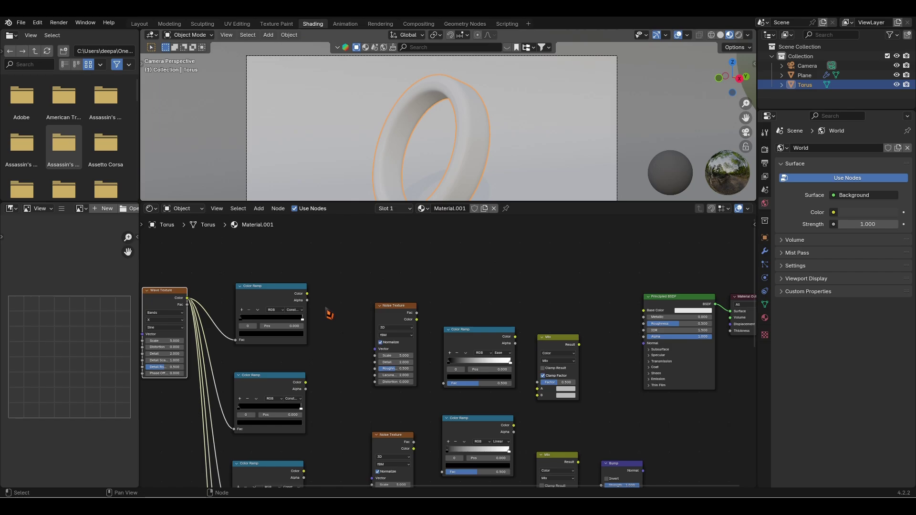
Connect the two uppermost Color Ramps' Color outputs to the Principled BSDF's Base Color and Metallic inputs, respectively
{"action": "left_click_drag", "start_coordinate": [307, 294], "coordinate": [644, 310]}
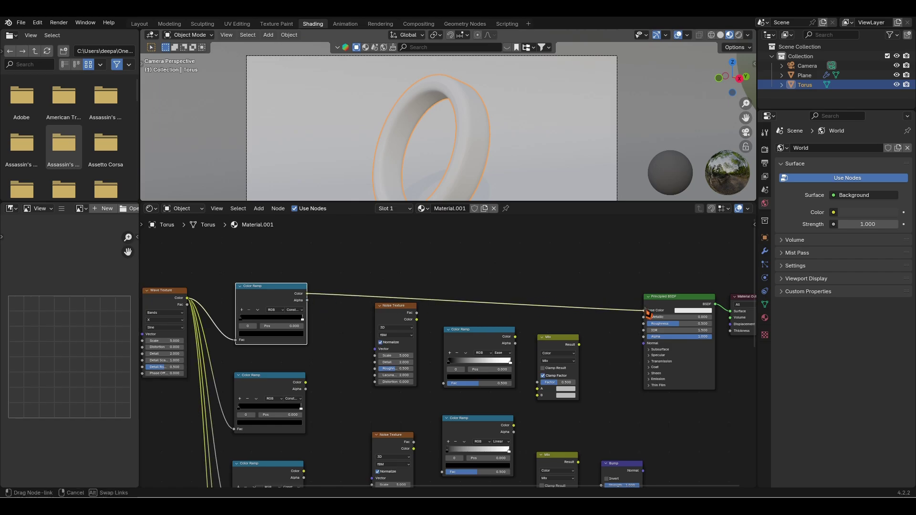
{"action": "left_click_drag", "start_coordinate": [306, 387], "coordinate": [642, 319]}
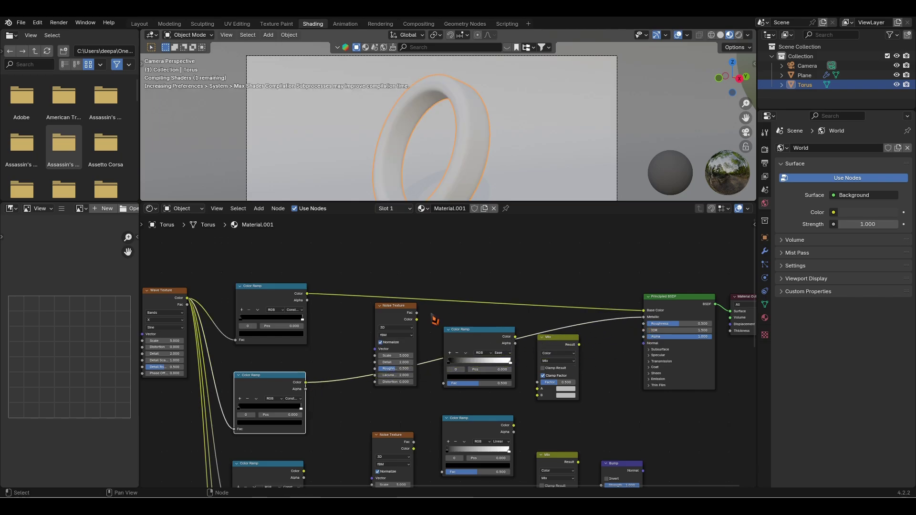
Connect the third Color Ramp's Color output to input A of the upper Mix node and the fourth's to input A of the lower Mix
{"action": "scroll", "coordinate": [349, 334], "scroll_direction": "down", "scroll_amount": 1}
{"action": "middle_click_drag", "start_coordinate": [347, 367], "coordinate": [329, 309]}
{"action": "scroll", "coordinate": [334, 351], "scroll_direction": "up", "scroll_amount": 1}
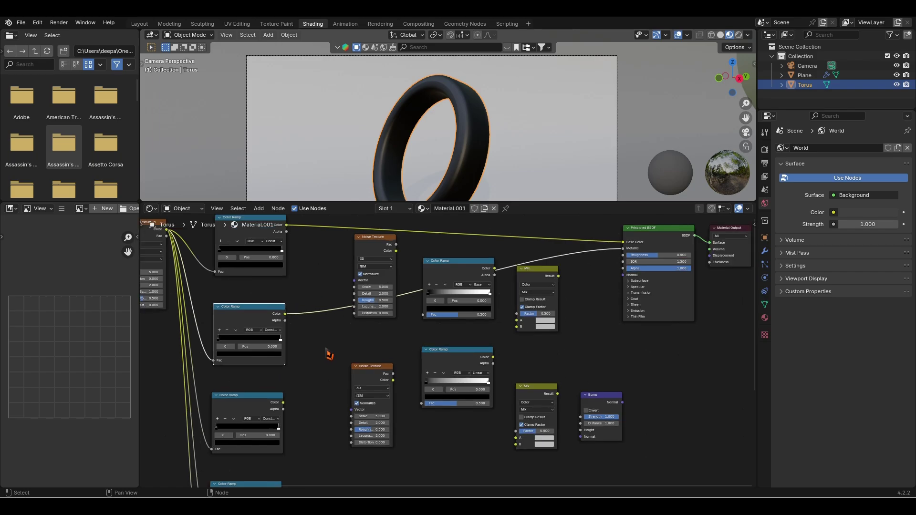
{"action": "left_click_drag", "start_coordinate": [283, 403], "coordinate": [516, 324]}
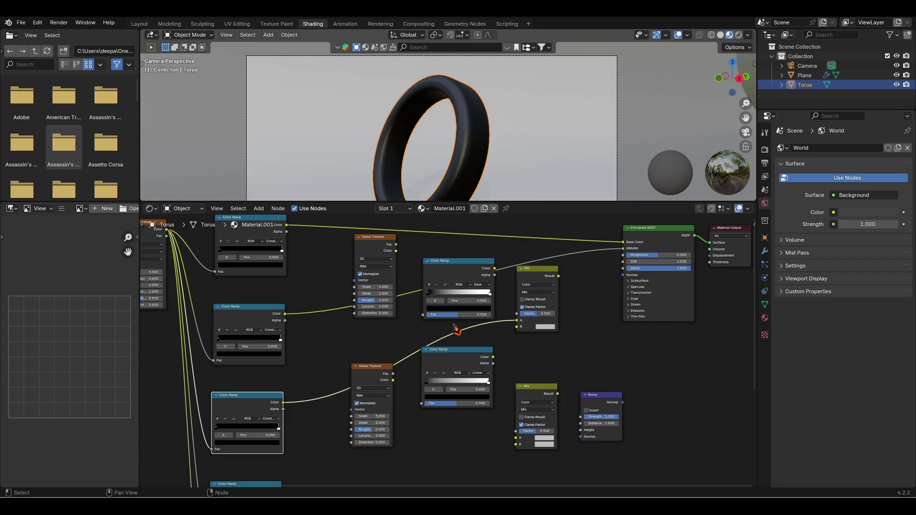
{"action": "scroll", "coordinate": [406, 355], "scroll_direction": "down", "scroll_amount": 3}
{"action": "middle_click_drag", "start_coordinate": [354, 382], "coordinate": [337, 324]}
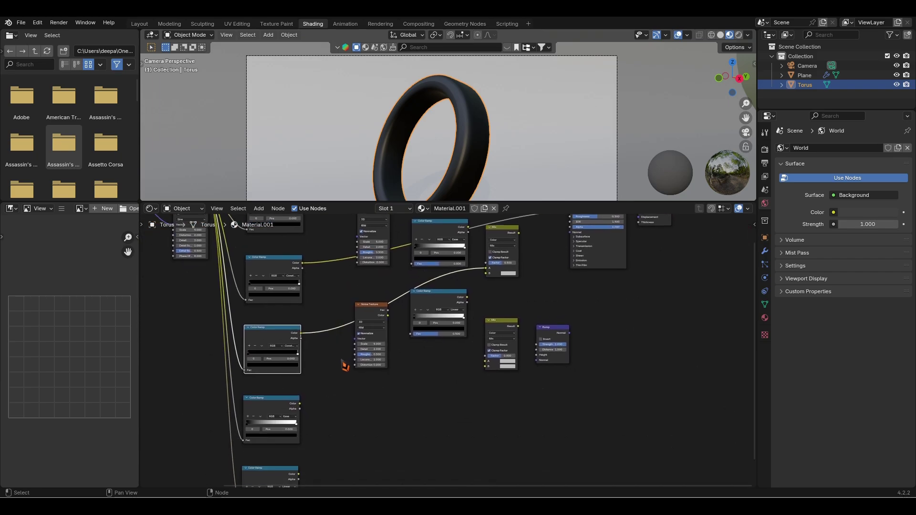
{"action": "middle_click_drag", "start_coordinate": [342, 361], "coordinate": [338, 345]}
{"action": "left_click_drag", "start_coordinate": [296, 388], "coordinate": [482, 345]}
Connect the fifth Color Ramp's Color output to the Vector input of the lower Noise Texture
{"action": "scroll", "coordinate": [401, 351], "scroll_direction": "up", "scroll_amount": 2}
{"action": "middle_click_drag", "start_coordinate": [377, 373], "coordinate": [475, 301]}
{"action": "scroll", "coordinate": [513, 313], "scroll_direction": "up", "scroll_amount": 1}
{"action": "scroll", "coordinate": [481, 335], "scroll_direction": "down", "scroll_amount": 1}
{"action": "scroll", "coordinate": [429, 345], "scroll_direction": "down", "scroll_amount": 1}
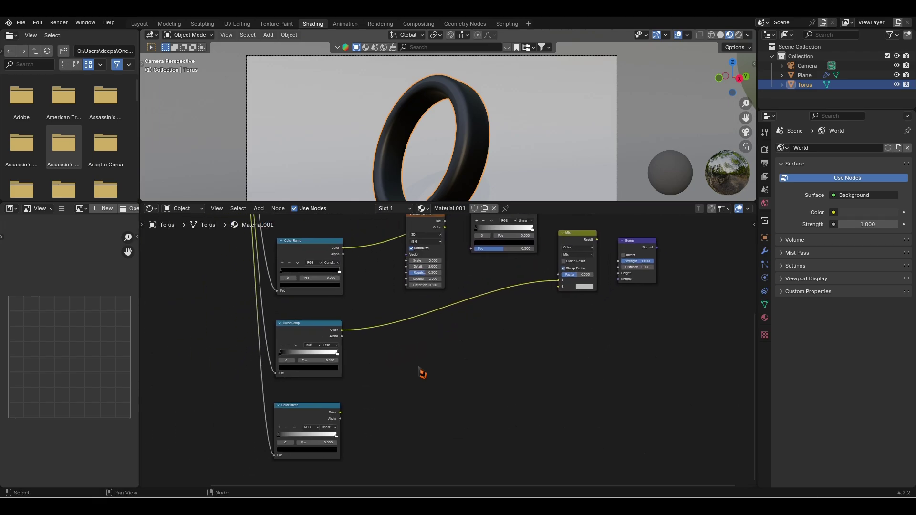
{"action": "middle_click_drag", "start_coordinate": [349, 380], "coordinate": [355, 406]}
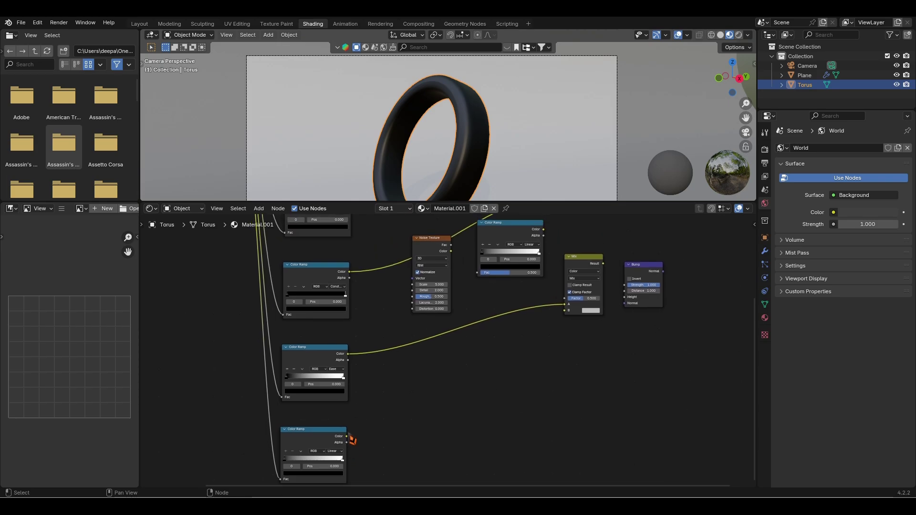
{"action": "left_click_drag", "start_coordinate": [347, 436], "coordinate": [413, 278]}
Connect each Noise Texture's Color output to the Fac input of the Color Ramp beside it
{"action": "middle_click_drag", "start_coordinate": [376, 287], "coordinate": [398, 251]}
{"action": "scroll", "coordinate": [399, 312], "scroll_direction": "down", "scroll_amount": 1}
{"action": "middle_click_drag", "start_coordinate": [403, 309], "coordinate": [391, 452]}
{"action": "middle_click_drag", "start_coordinate": [468, 324], "coordinate": [450, 331]}
{"action": "scroll", "coordinate": [437, 278], "scroll_direction": "up", "scroll_amount": 1}
{"action": "middle_click_drag", "start_coordinate": [444, 281], "coordinate": [427, 295]}
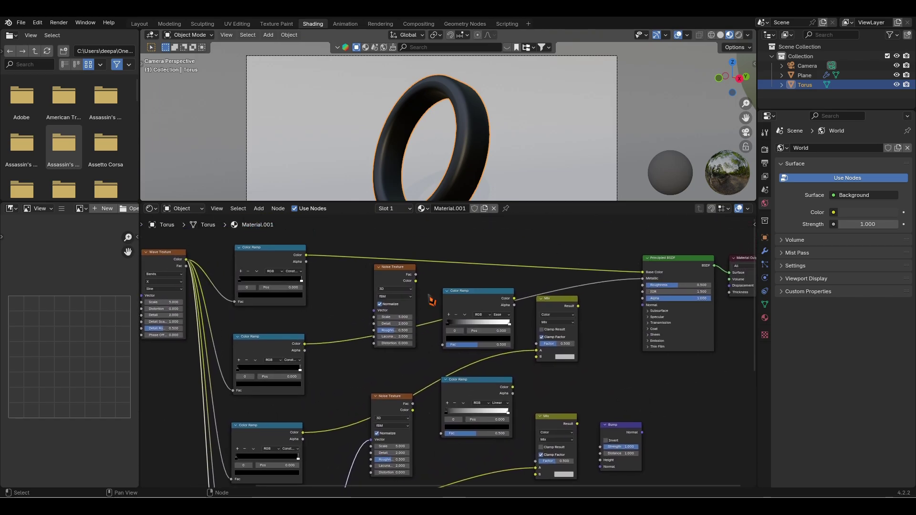
{"action": "middle_click_drag", "start_coordinate": [427, 396], "coordinate": [415, 391]}
{"action": "middle_click_drag", "start_coordinate": [430, 290], "coordinate": [404, 281]}
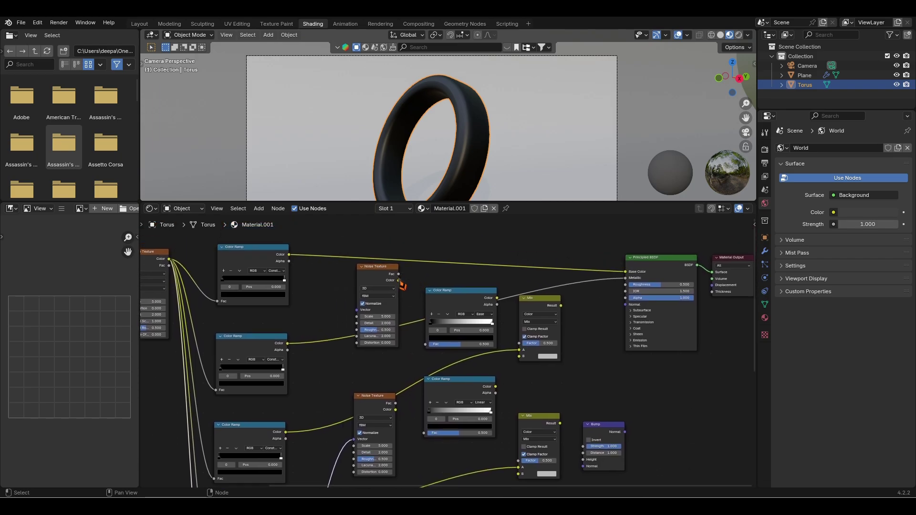
{"action": "middle_click_drag", "start_coordinate": [415, 409], "coordinate": [380, 361]}
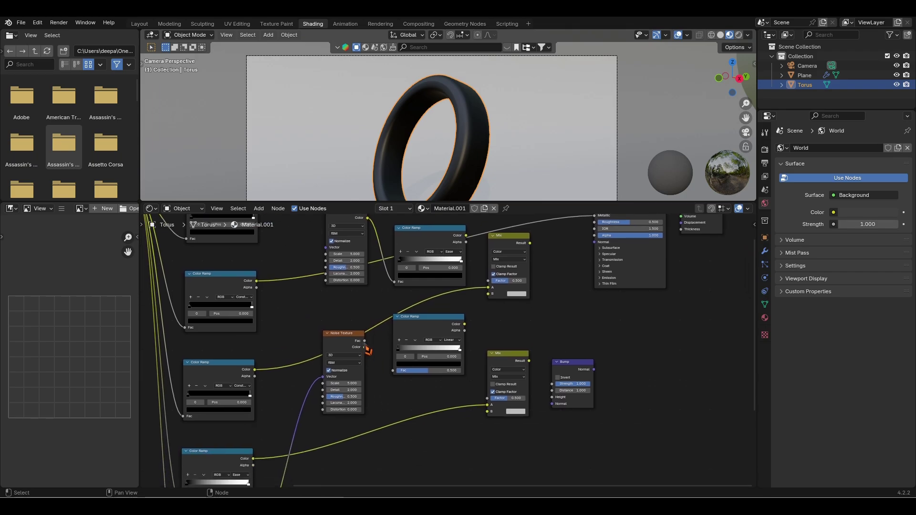
{"action": "left_click_drag", "start_coordinate": [365, 346], "coordinate": [392, 370]}
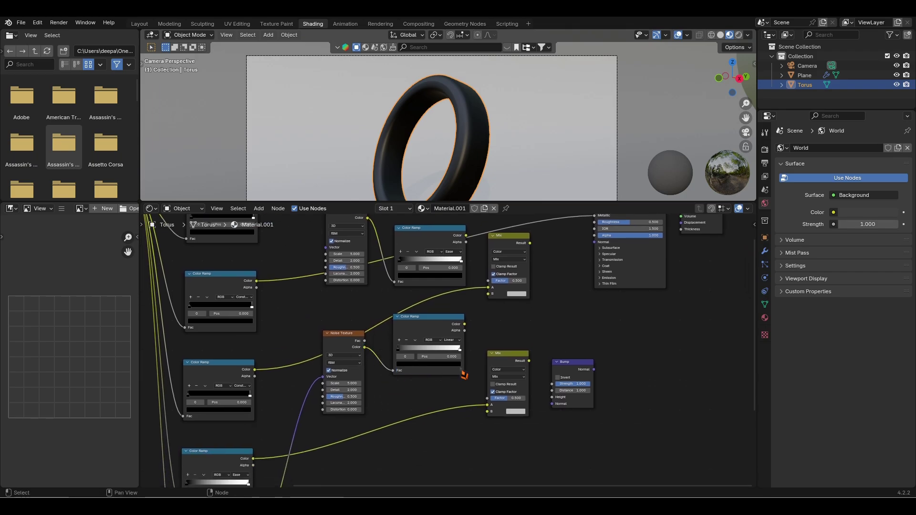
Connect the Color outputs of the two noise-driven Color Ramps to input B of their neighbouring Mix nodes
{"action": "middle_click_drag", "start_coordinate": [488, 360], "coordinate": [439, 363]}
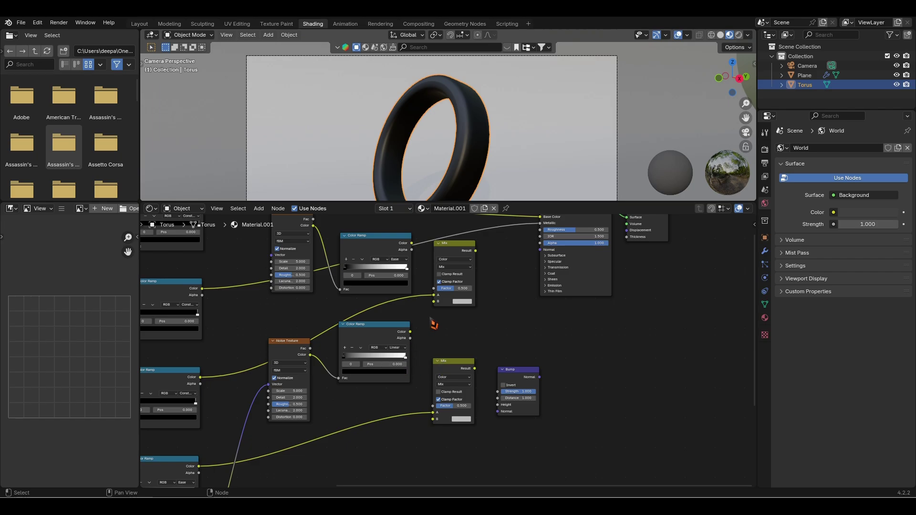
{"action": "middle_click_drag", "start_coordinate": [433, 324], "coordinate": [427, 365]}
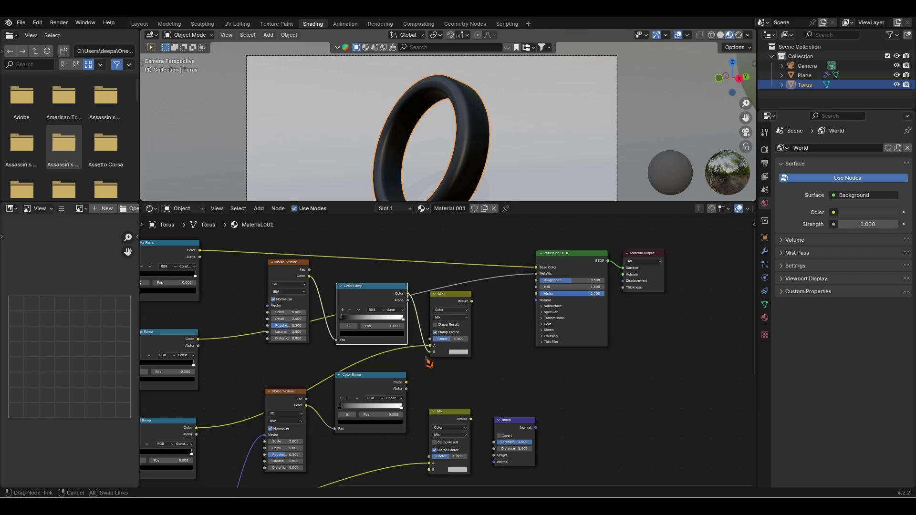
{"action": "middle_click_drag", "start_coordinate": [438, 376], "coordinate": [427, 304]}
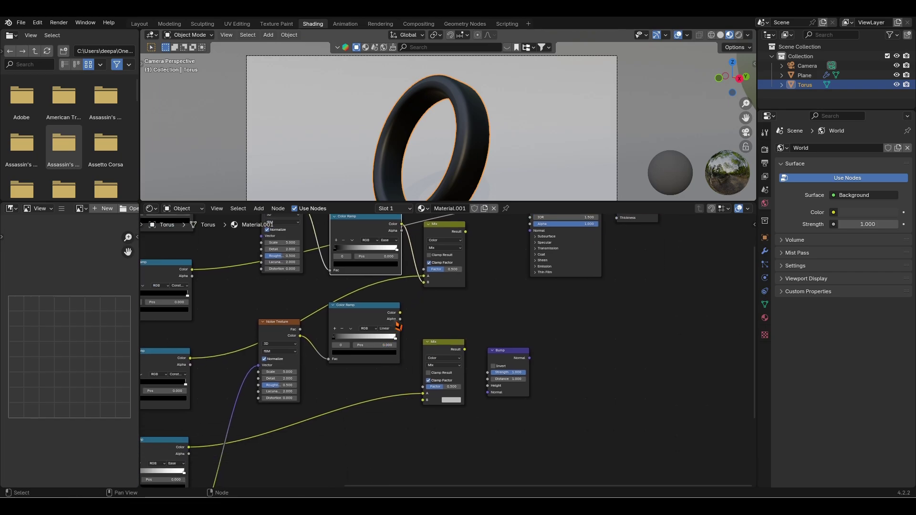
{"action": "left_click_drag", "start_coordinate": [400, 313], "coordinate": [419, 404]}
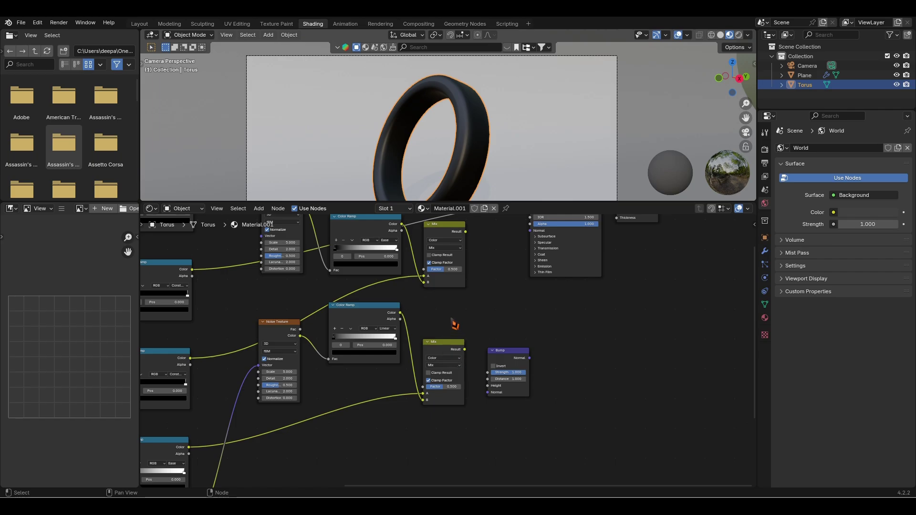
Connect the upper Mix node's Result to the Principled BSDF's Roughness and its Specular IOR Level inputs
{"action": "middle_click_drag", "start_coordinate": [454, 322], "coordinate": [437, 357]}
{"action": "middle_click_drag", "start_coordinate": [470, 301], "coordinate": [446, 347]}
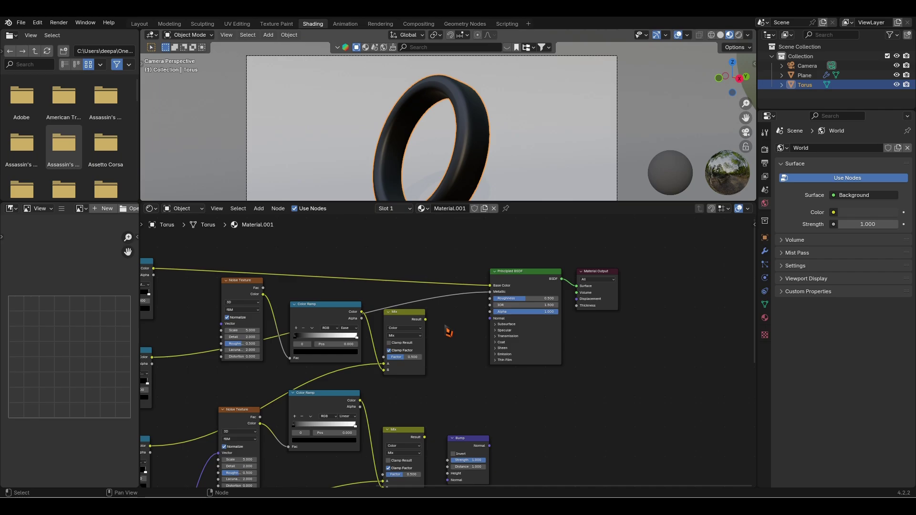
{"action": "scroll", "coordinate": [449, 331], "scroll_direction": "up", "scroll_amount": 3}
{"action": "scroll", "coordinate": [502, 346], "scroll_direction": "up", "scroll_amount": 1}
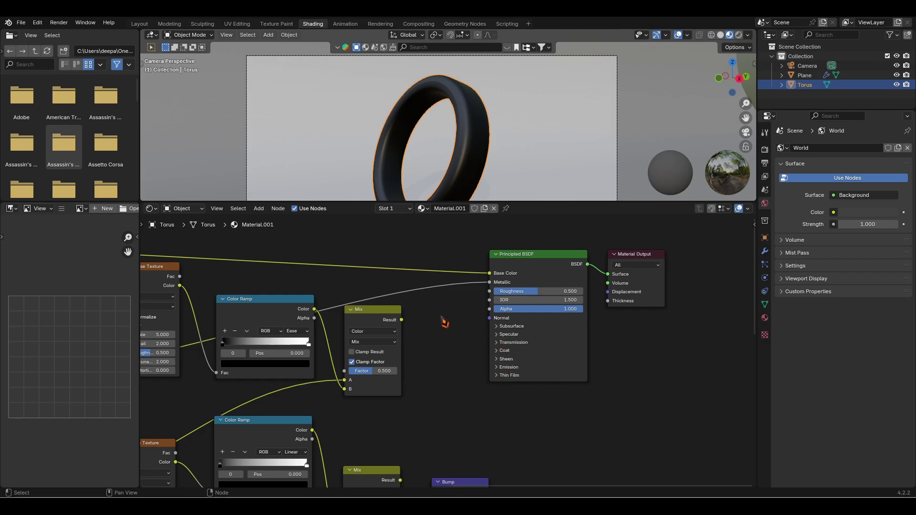
{"action": "left_click_drag", "start_coordinate": [402, 320], "coordinate": [489, 292]}
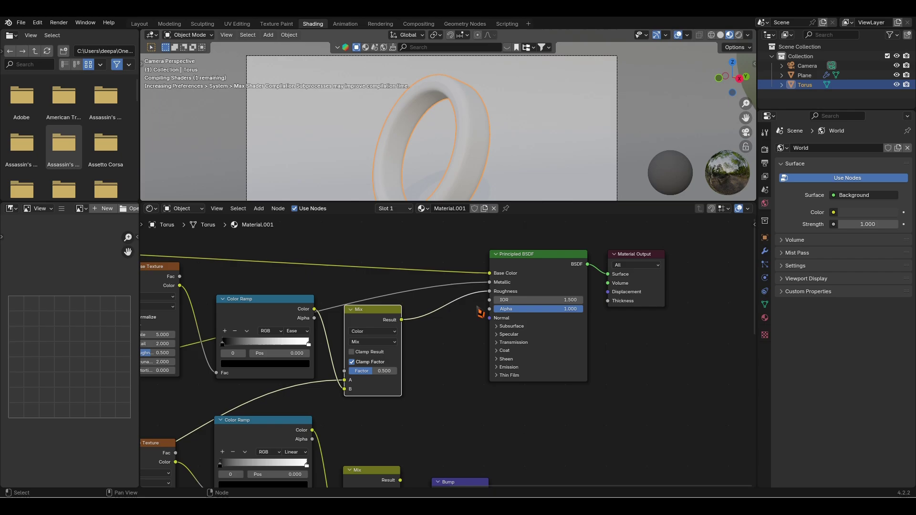
{"action": "left_click", "coordinate": [504, 335]}
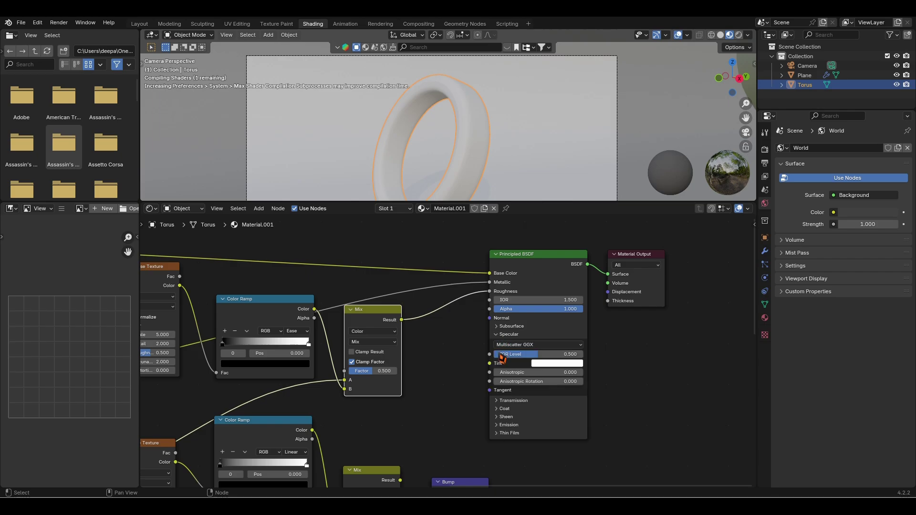
{"action": "left_click_drag", "start_coordinate": [402, 320], "coordinate": [490, 353]}
Connect the lower Mix node's Result to the Height input of the Bump node
{"action": "scroll", "coordinate": [464, 417], "scroll_direction": "down", "scroll_amount": 1}
{"action": "middle_click_drag", "start_coordinate": [464, 418], "coordinate": [495, 321]}
{"action": "scroll", "coordinate": [464, 411], "scroll_direction": "up", "scroll_amount": 1}
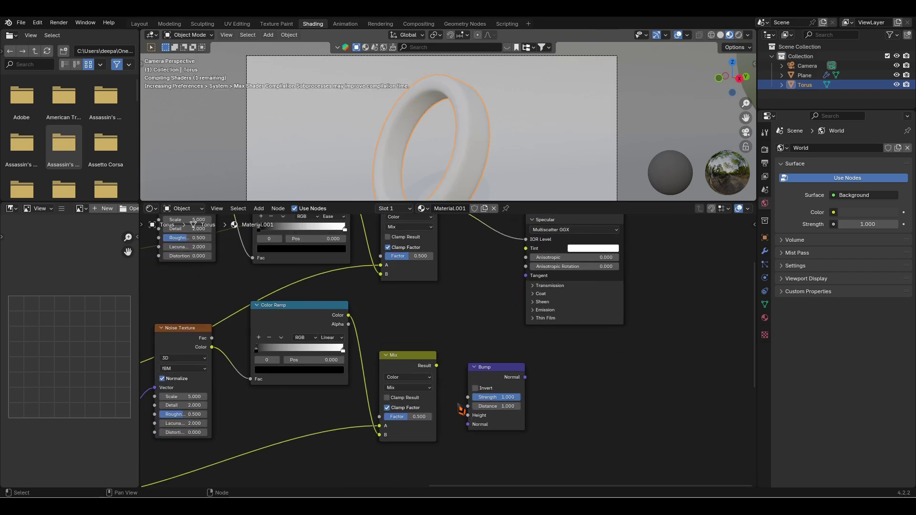
{"action": "middle_click_drag", "start_coordinate": [464, 412], "coordinate": [464, 388]}
{"action": "left_click_drag", "start_coordinate": [440, 341], "coordinate": [472, 390]}
Expand the Principled BSDF's Coat settings and move the Principled BSDF and Material Output nodes clear of the Bump node
{"action": "middle_click_drag", "start_coordinate": [553, 372], "coordinate": [510, 420]}
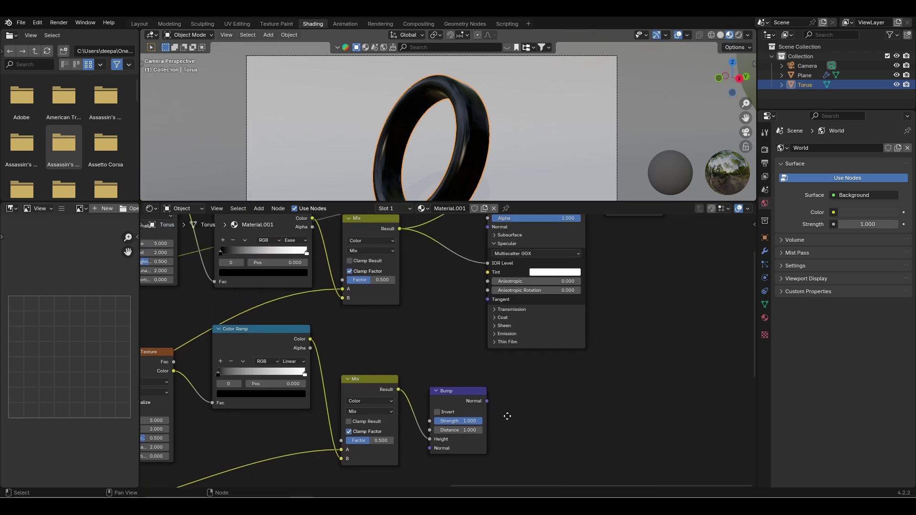
{"action": "left_click", "coordinate": [555, 319]}
{"action": "left_click", "coordinate": [565, 237]}
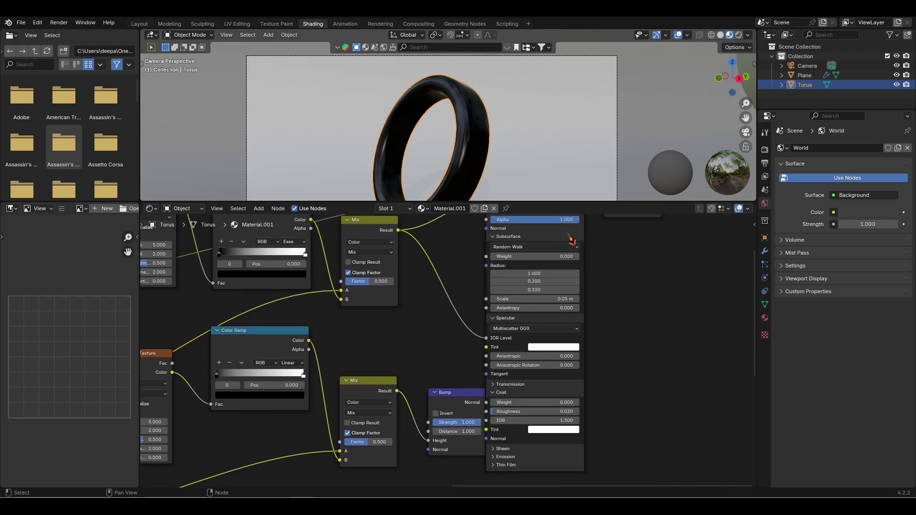
{"action": "left_click", "coordinate": [569, 236]}
{"action": "scroll", "coordinate": [604, 298], "scroll_direction": "down", "scroll_amount": 1}
{"action": "middle_click_drag", "start_coordinate": [597, 283], "coordinate": [593, 348]}
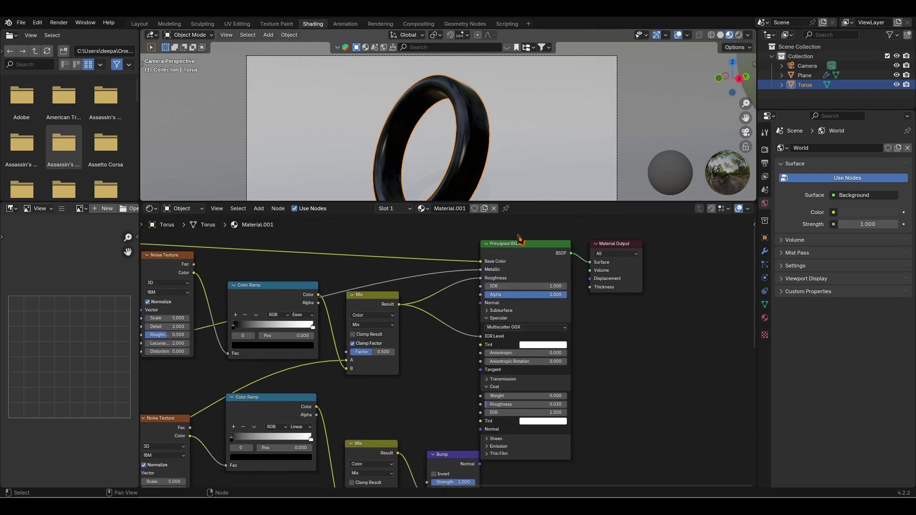
{"action": "left_click_drag", "start_coordinate": [533, 252], "coordinate": [548, 260]}
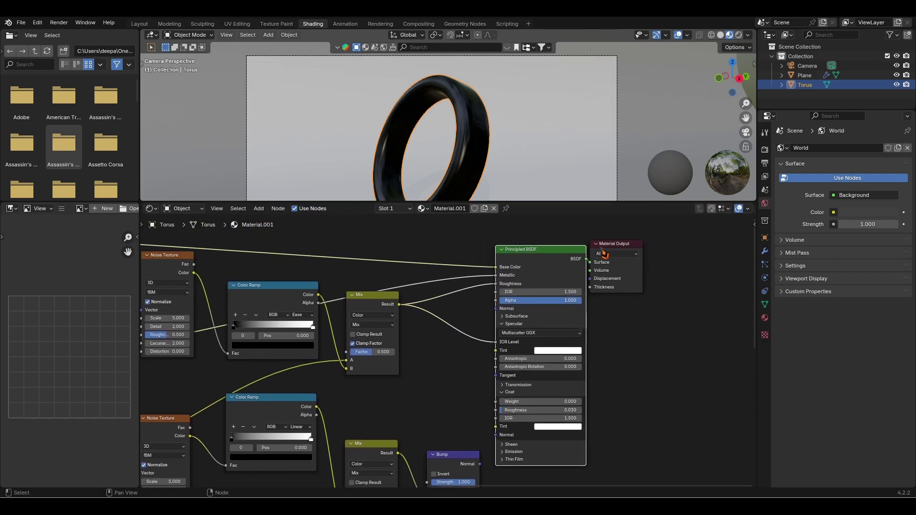
{"action": "left_click_drag", "start_coordinate": [609, 245], "coordinate": [678, 250]}
{"action": "left_click_drag", "start_coordinate": [526, 250], "coordinate": [573, 249]}
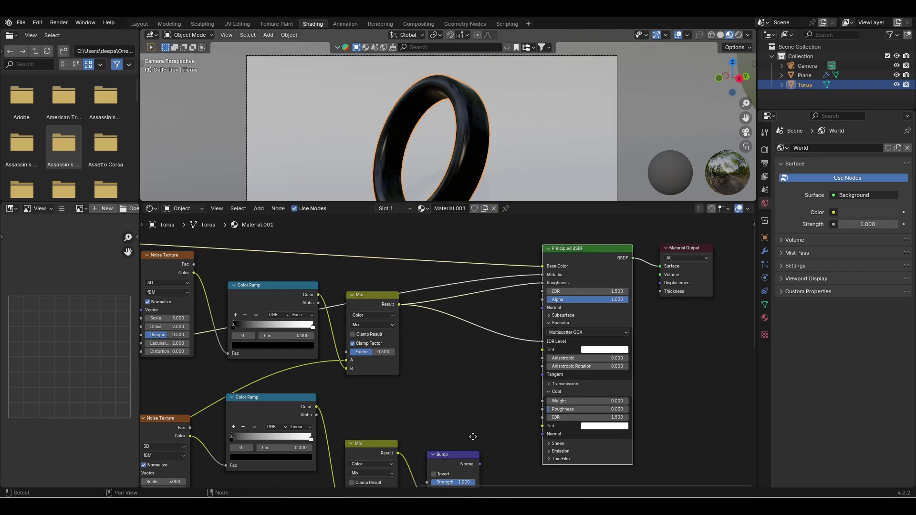
Connect the Bump node's Normal output to the main Normal input of the Principled BSDF
{"action": "middle_click_drag", "start_coordinate": [473, 437], "coordinate": [447, 421]}
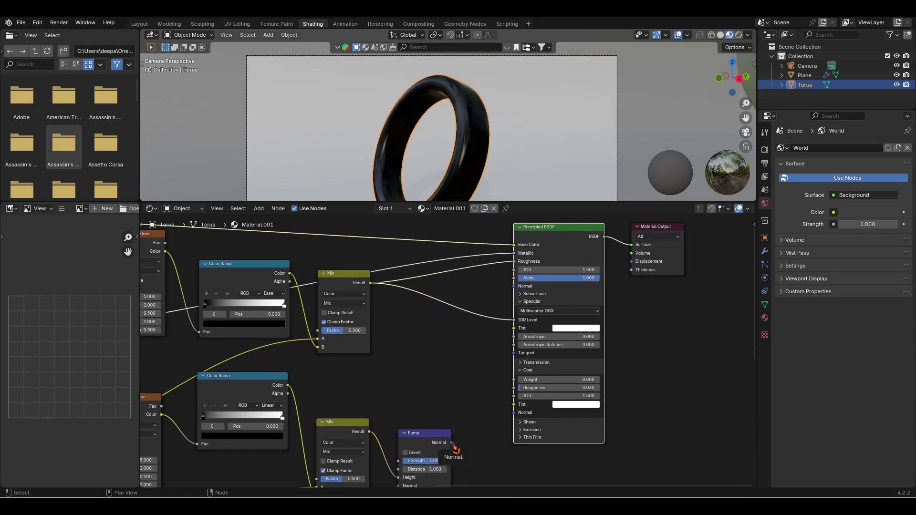
{"action": "left_click_drag", "start_coordinate": [453, 448], "coordinate": [513, 286]}
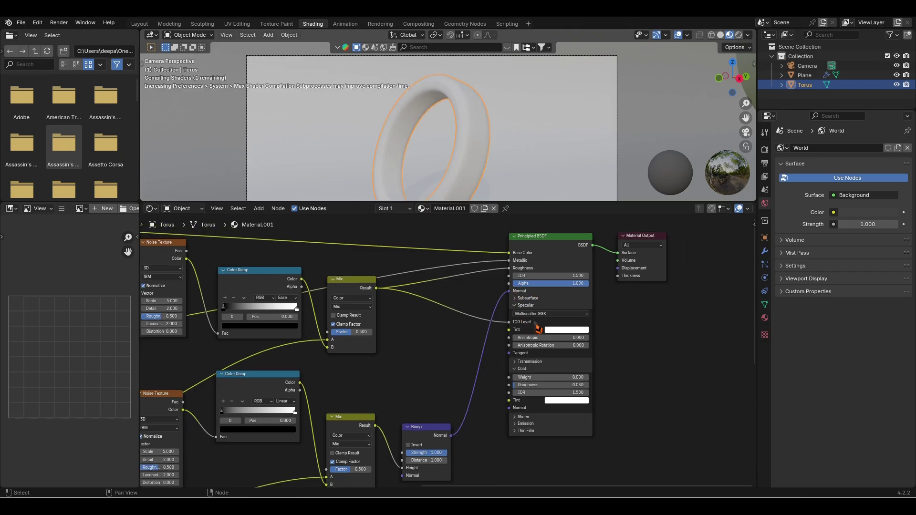
Switch the 3D viewport to Rendered shading to preview the ring's material
{"action": "scroll", "coordinate": [534, 328], "scroll_direction": "down", "scroll_amount": 1}
{"action": "scroll", "coordinate": [534, 328], "scroll_direction": "down", "scroll_amount": 2}
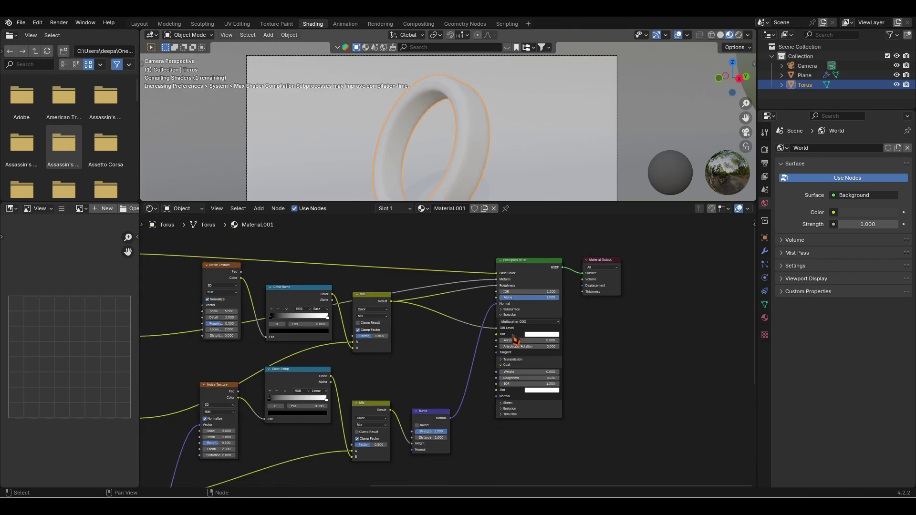
{"action": "scroll", "coordinate": [515, 340], "scroll_direction": "down", "scroll_amount": 1}
{"action": "middle_click_drag", "start_coordinate": [436, 327], "coordinate": [524, 333]}
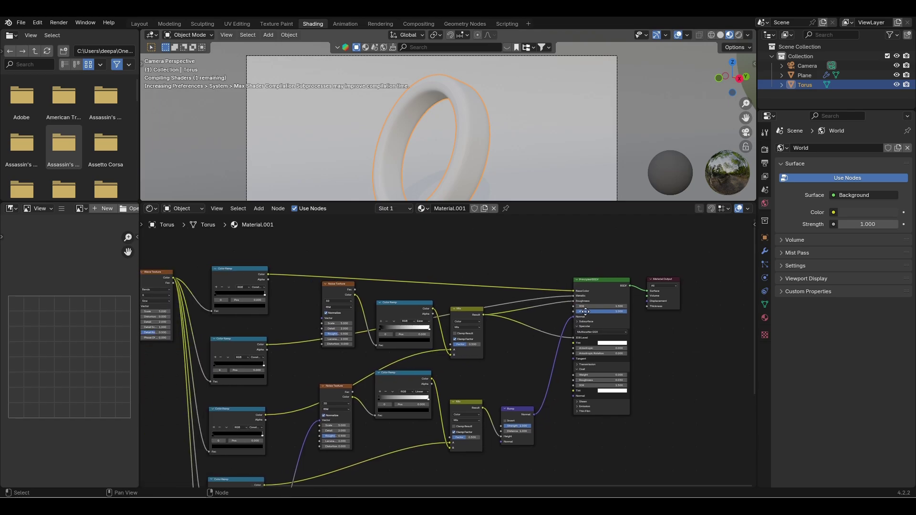
{"action": "middle_click_drag", "start_coordinate": [424, 480], "coordinate": [496, 457]}
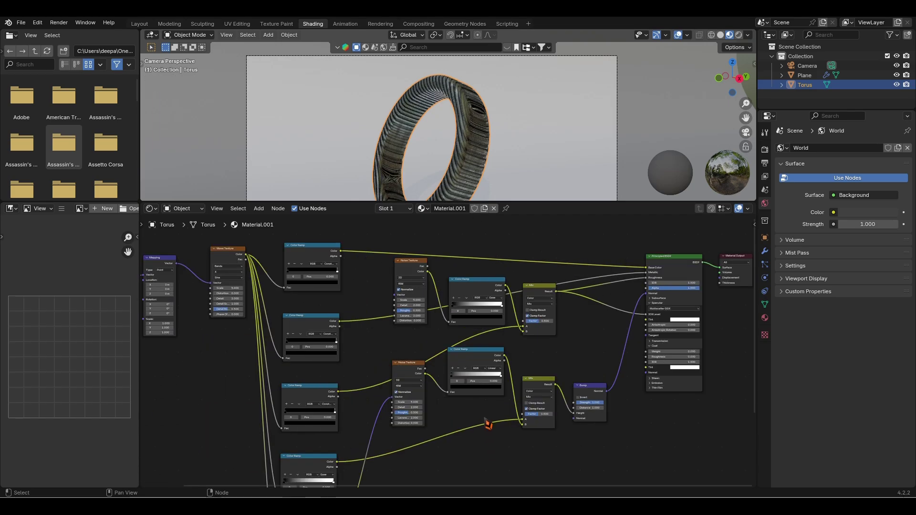
{"action": "scroll", "coordinate": [523, 139], "scroll_direction": "down", "scroll_amount": 2}
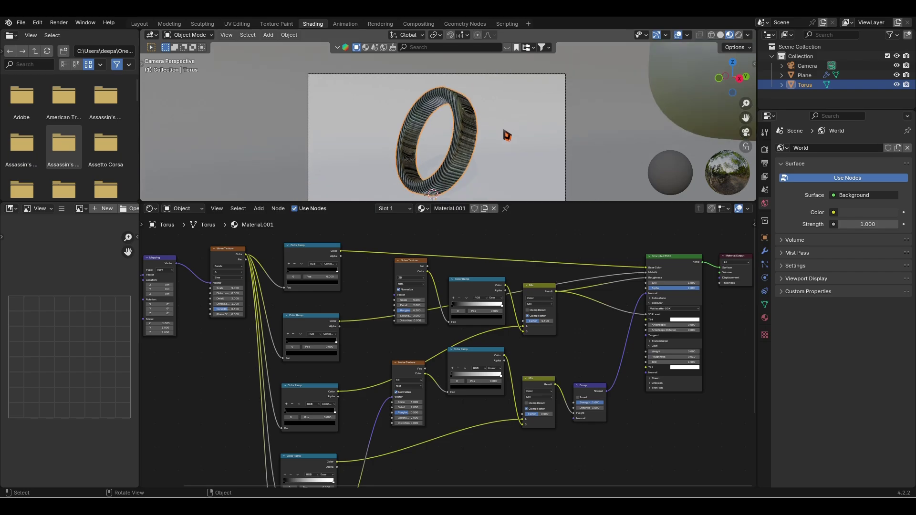
{"action": "scroll", "coordinate": [459, 134], "scroll_direction": "up", "scroll_amount": 1}
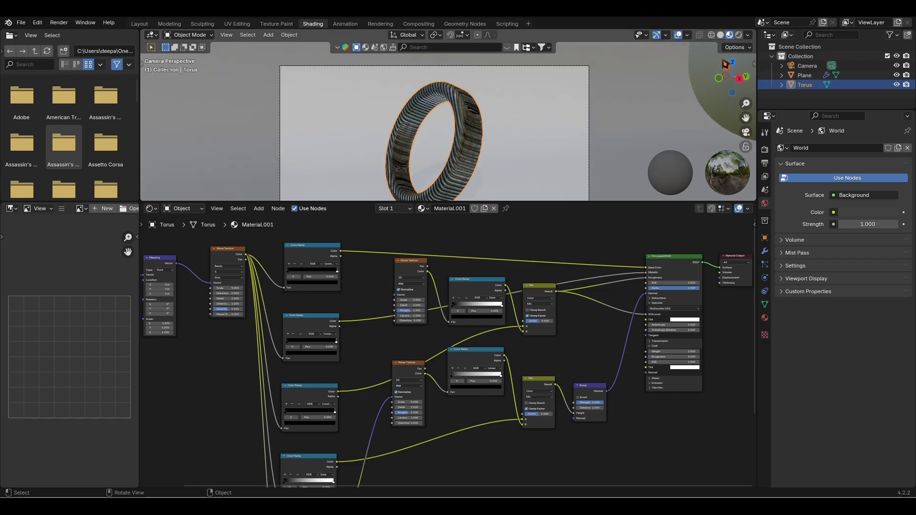
{"action": "left_click", "coordinate": [738, 35]}
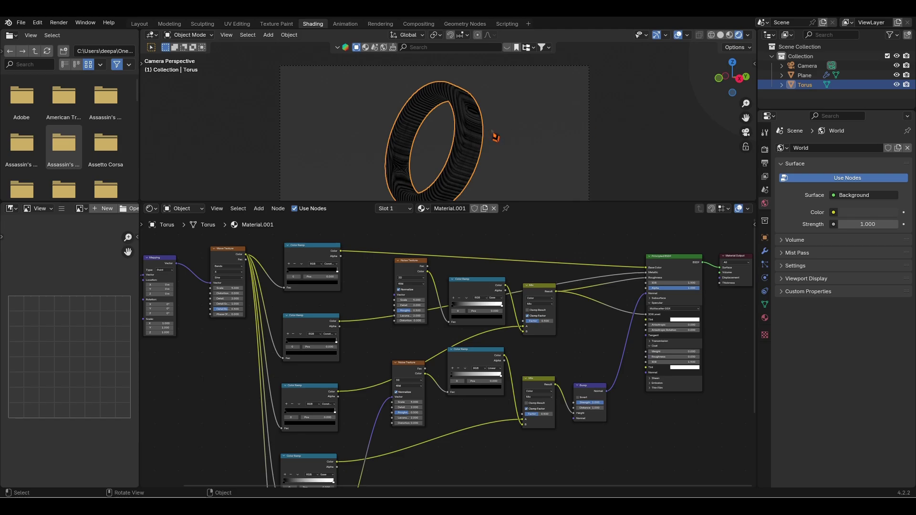
Add an area light to the scene and raise it along Z to about 4 m above the ring's base
{"action": "middle_click_drag", "start_coordinate": [578, 122], "coordinate": [514, 136]}
{"action": "scroll", "coordinate": [504, 129], "scroll_direction": "down", "scroll_amount": 3}
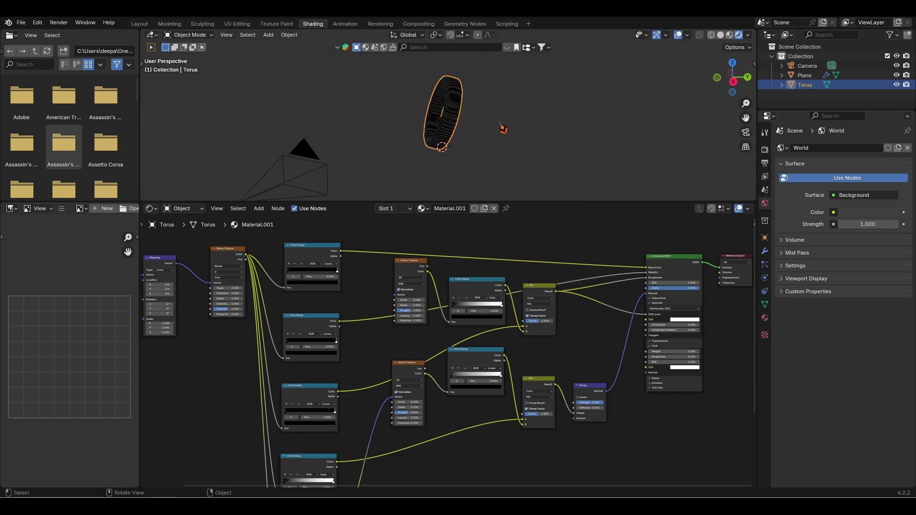
{"action": "left_click_drag", "start_coordinate": [524, 202], "coordinate": [524, 309]}
{"action": "key", "text": "shift+a"}
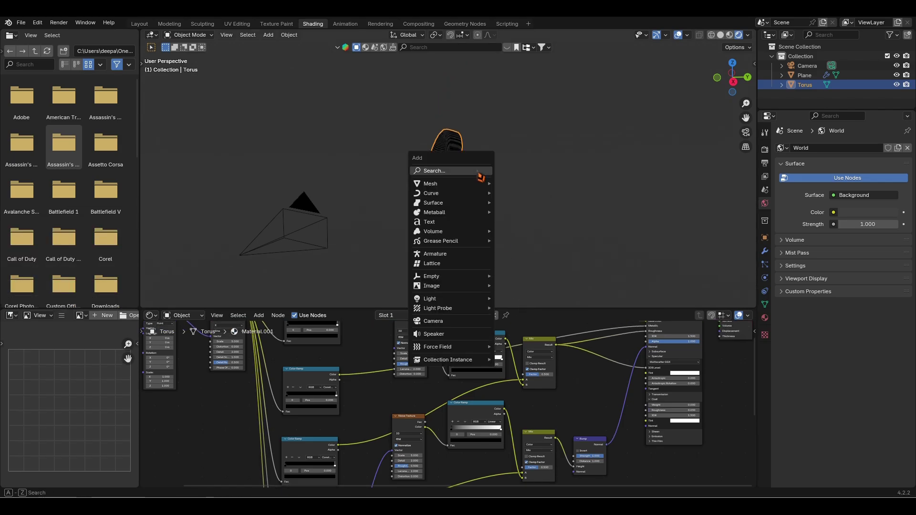
{"action": "mouse_move", "coordinate": [465, 301]}
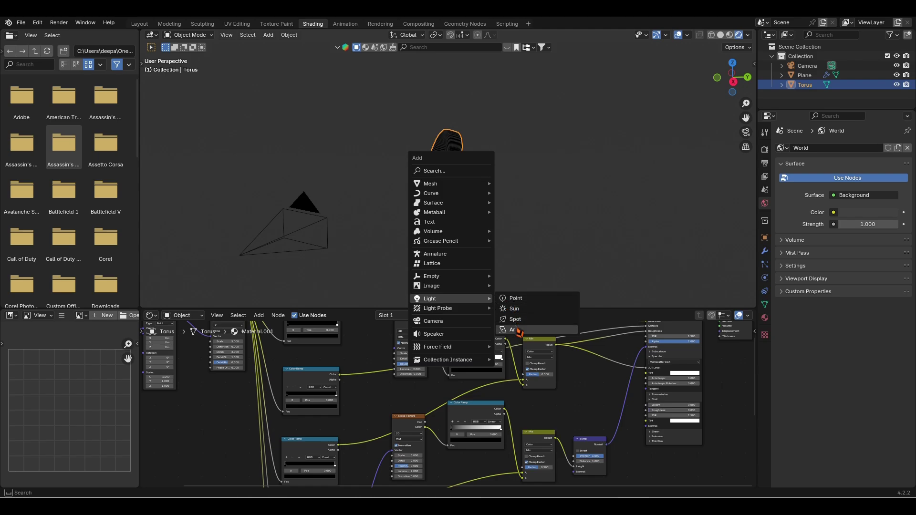
{"action": "left_click", "coordinate": [515, 329]}
{"action": "key", "text": "g"}
{"action": "key", "text": "z"}
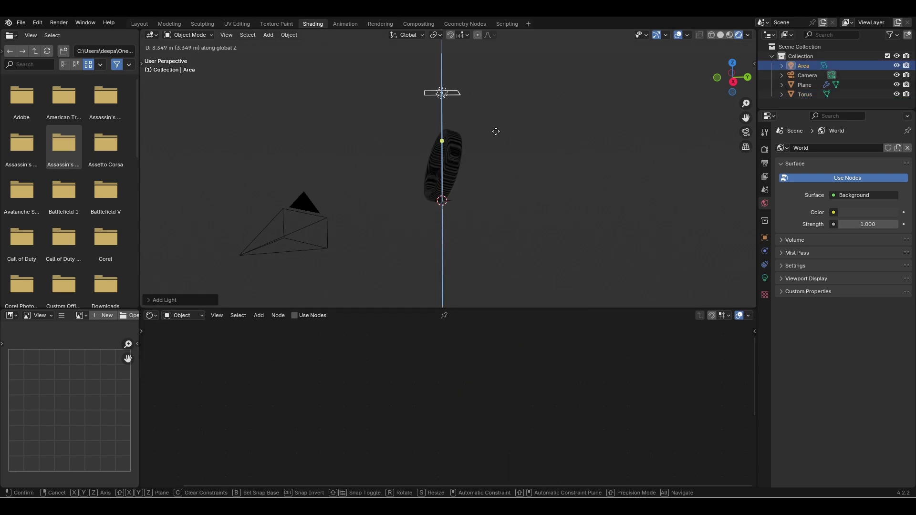
{"action": "left_click", "coordinate": [499, 116]}
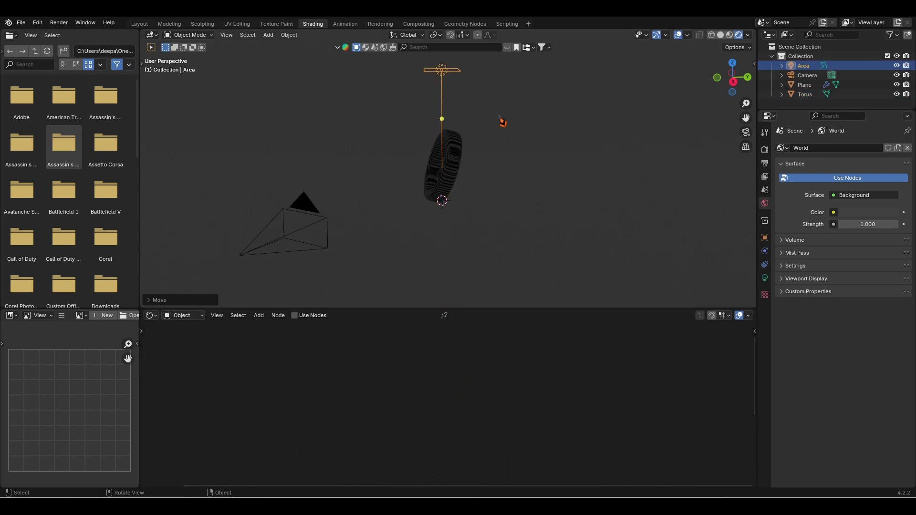
Switch to the Layout workspace and scale the area light up uniformly until it is much wider than the ring
{"action": "left_click", "coordinate": [143, 24]}
{"action": "scroll", "coordinate": [415, 160], "scroll_direction": "down", "scroll_amount": 2}
{"action": "middle_click_drag", "start_coordinate": [415, 159], "coordinate": [399, 185]}
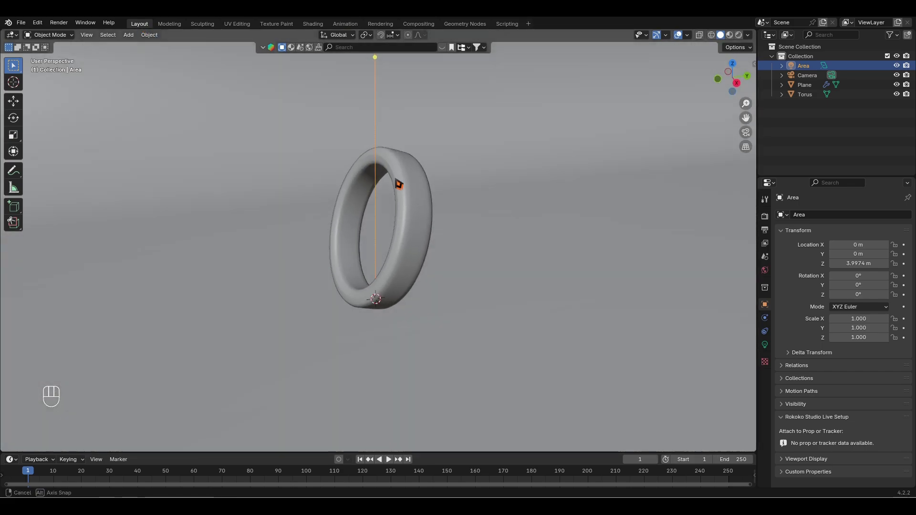
{"action": "scroll", "coordinate": [399, 185], "scroll_direction": "down", "scroll_amount": 4}
{"action": "key", "text": "s"}
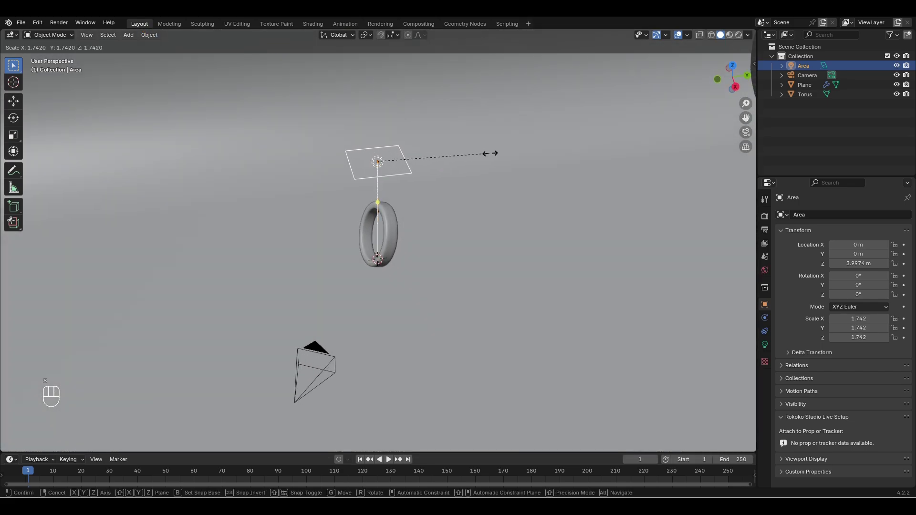
{"action": "left_click", "coordinate": [584, 165]}
Set the area light's power to 5000 W
{"action": "left_click", "coordinate": [765, 345]}
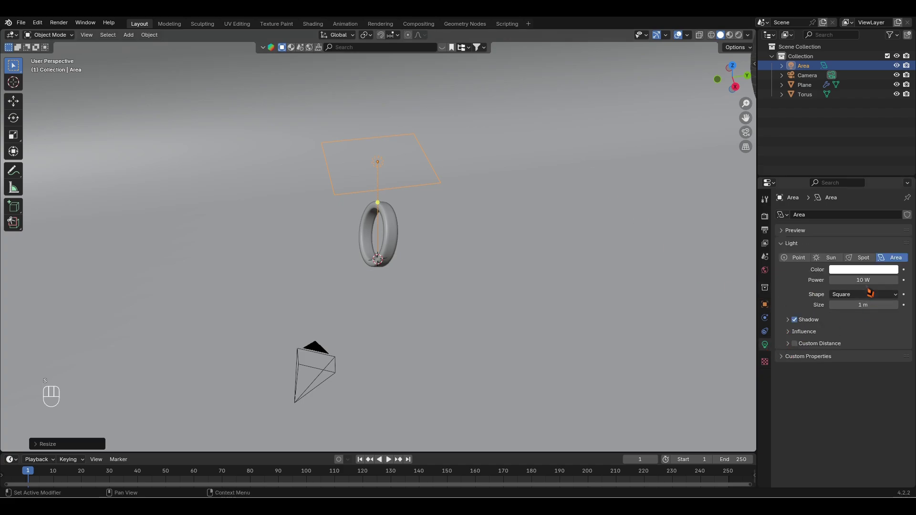
{"action": "left_click", "coordinate": [869, 280]}
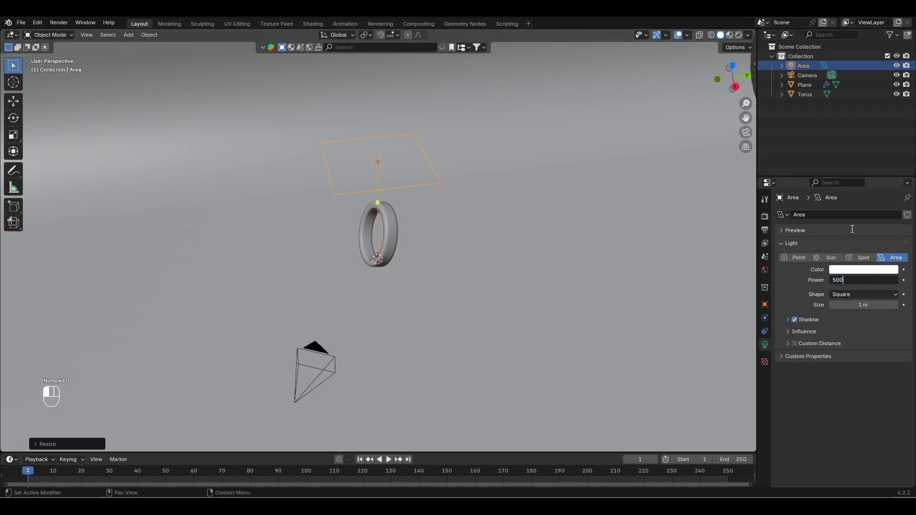
{"action": "type", "text": "5000"}
{"action": "key", "text": "Return"}
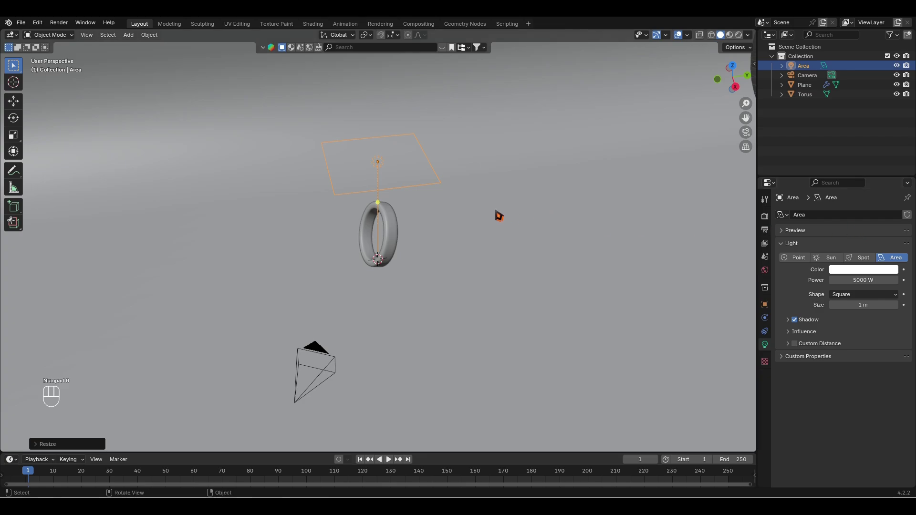
Rotate the area light about -73 degrees around the global X axis
{"action": "middle_click_drag", "start_coordinate": [476, 211], "coordinate": [463, 190]}
{"action": "key", "text": "r"}
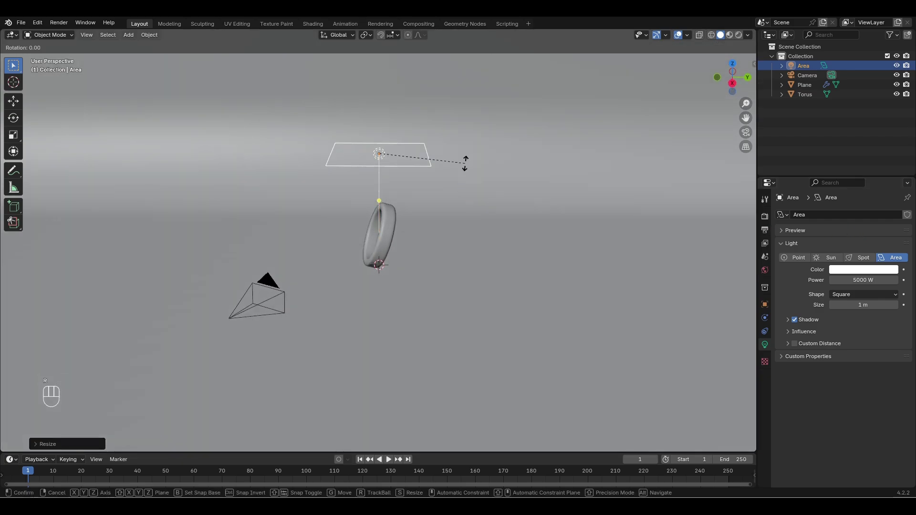
{"action": "key", "text": "x"}
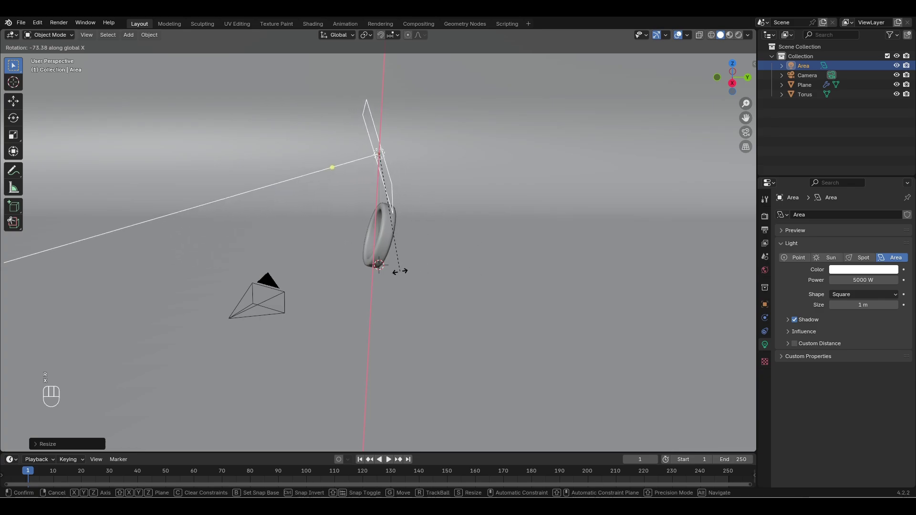
{"action": "left_click", "coordinate": [400, 271]}
Move the area light along Y away from the camera side of the ring and tilt it slightly around X to aim at the ring
{"action": "key", "text": "g"}
{"action": "key", "text": "y"}
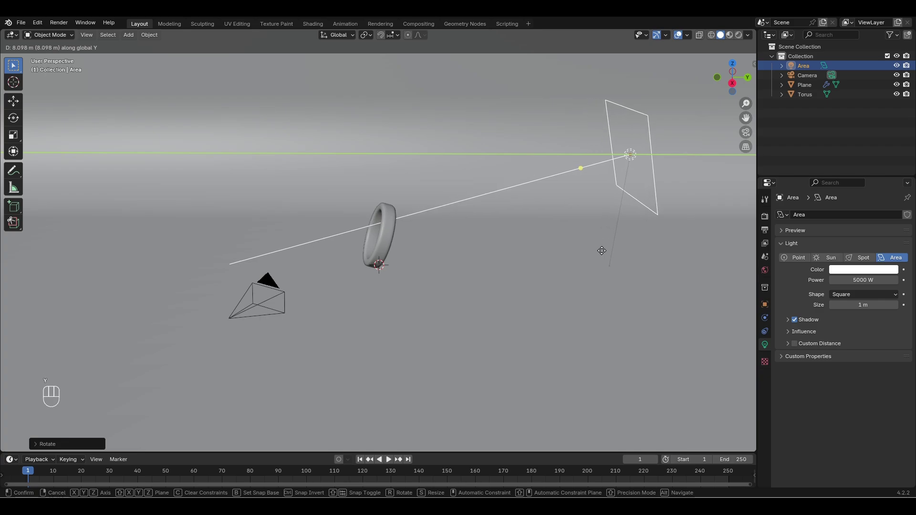
{"action": "left_click", "coordinate": [550, 263]}
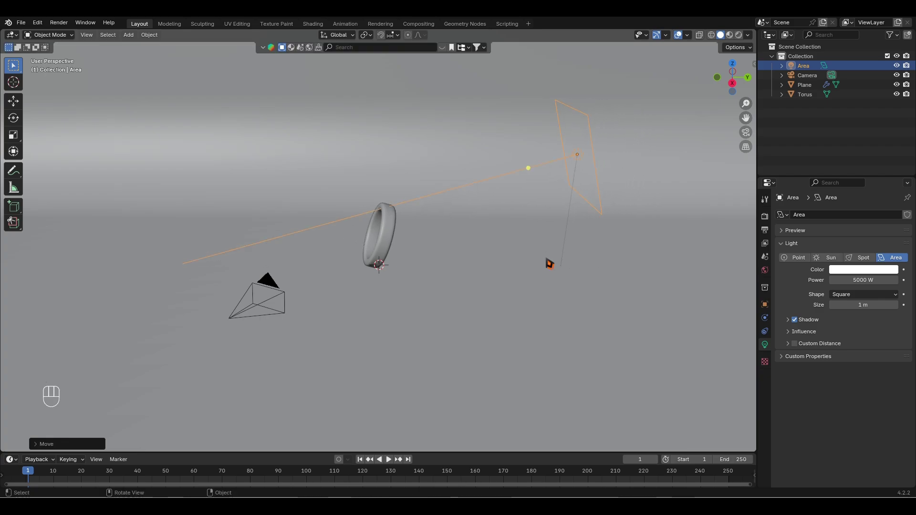
{"action": "key", "text": "r"}
{"action": "key", "text": "x"}
{"action": "left_click", "coordinate": [404, 235]}
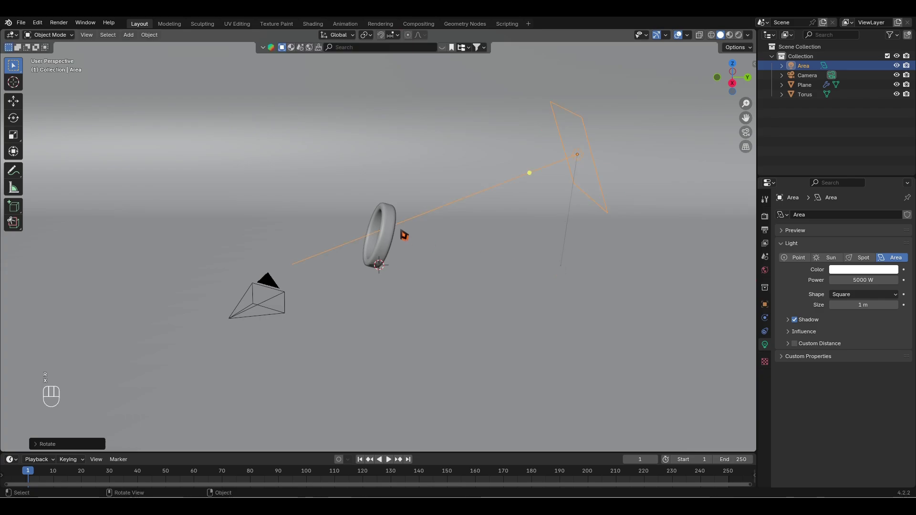
Deselect the area light and preview the lit ring through the camera in the Shading workspace
{"action": "key", "text": "KP_0"}
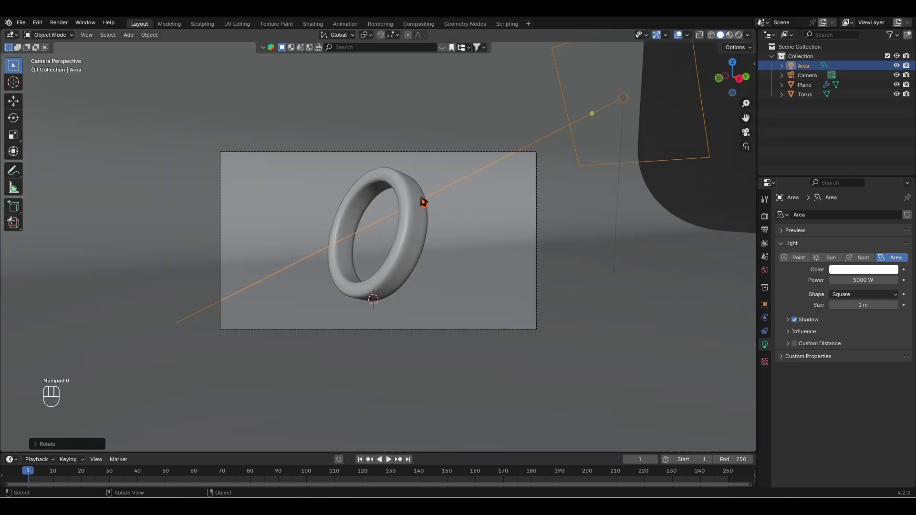
{"action": "left_click", "coordinate": [542, 137]}
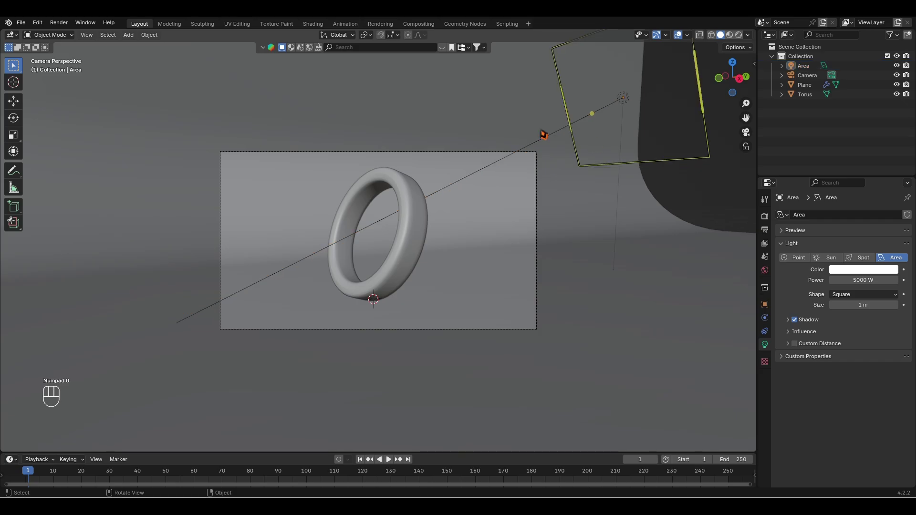
{"action": "left_click", "coordinate": [313, 24]}
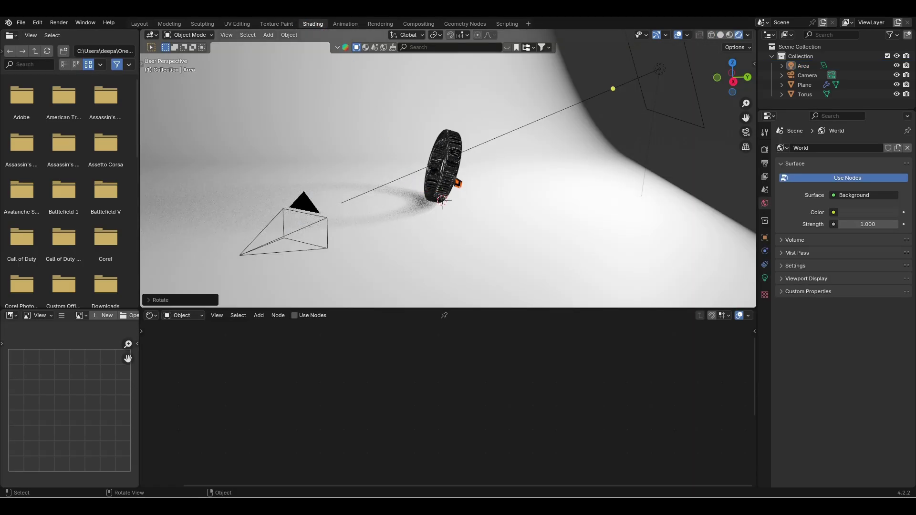
{"action": "key", "text": "KP_0"}
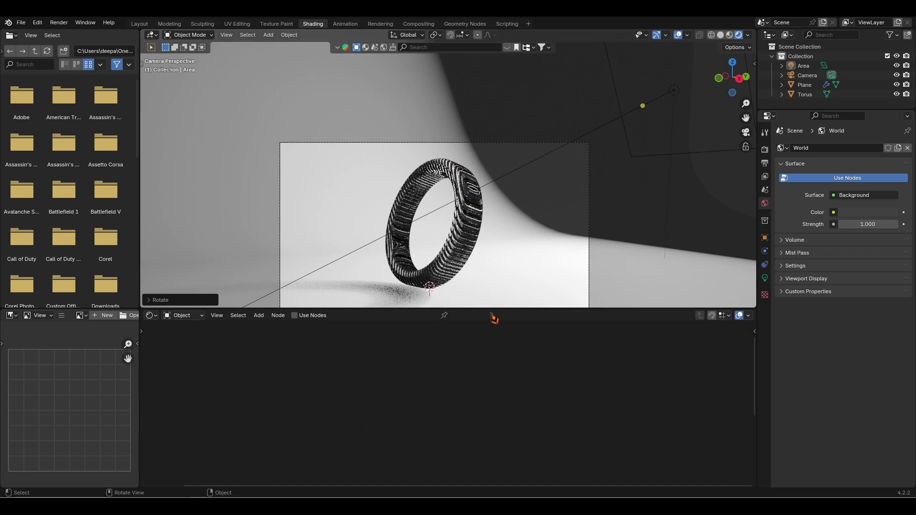
Select the ring, enlarge the node editor area, and set the Wave Texture's Scale to 1.6
{"action": "left_click", "coordinate": [429, 286]}
{"action": "left_click_drag", "start_coordinate": [515, 309], "coordinate": [507, 194]}
{"action": "scroll", "coordinate": [302, 292], "scroll_direction": "up", "scroll_amount": 3}
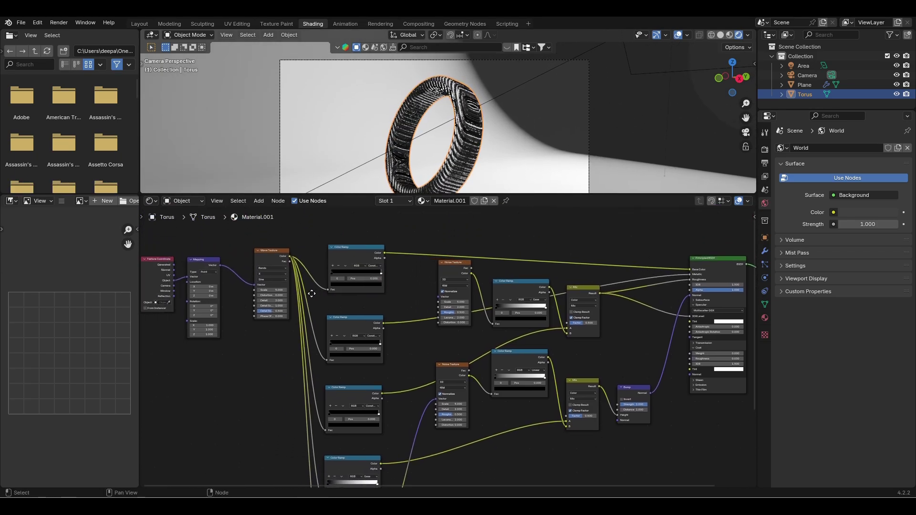
{"action": "scroll", "coordinate": [303, 292], "scroll_direction": "up", "scroll_amount": 4}
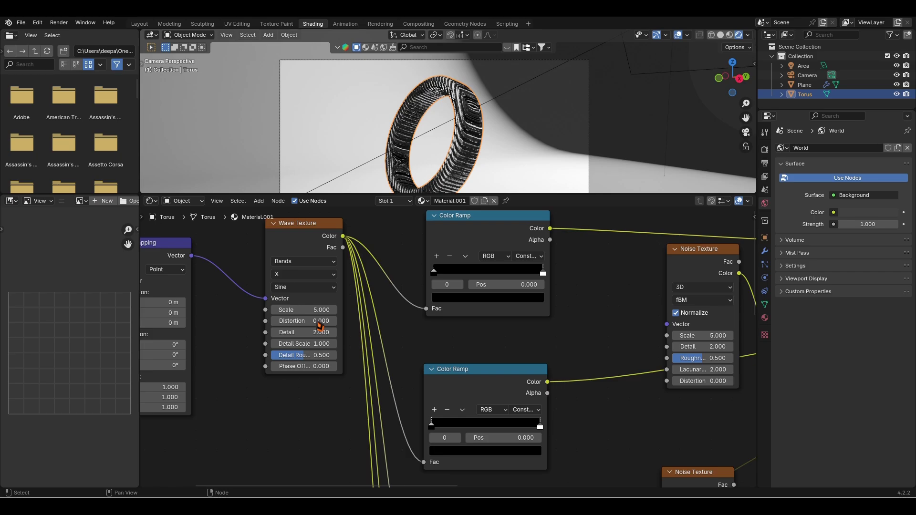
{"action": "scroll", "coordinate": [310, 317], "scroll_direction": "up", "scroll_amount": 1}
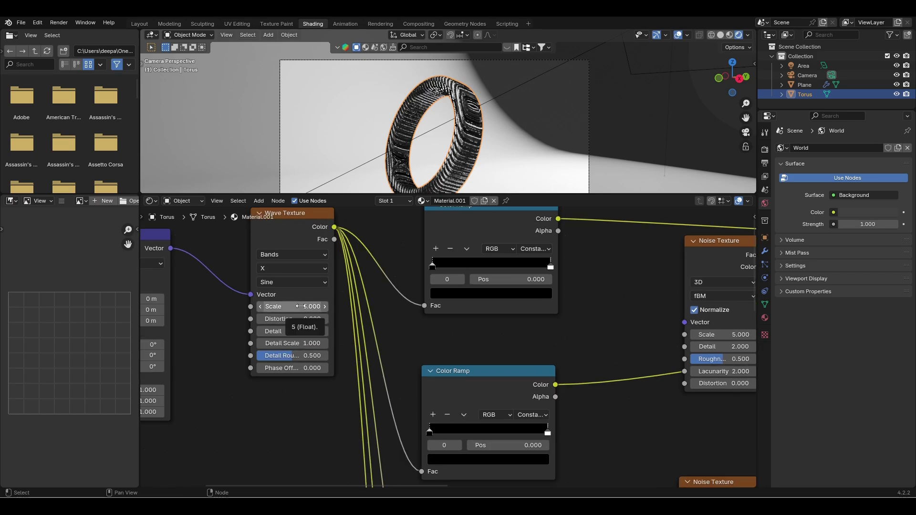
{"action": "left_click", "coordinate": [315, 307]}
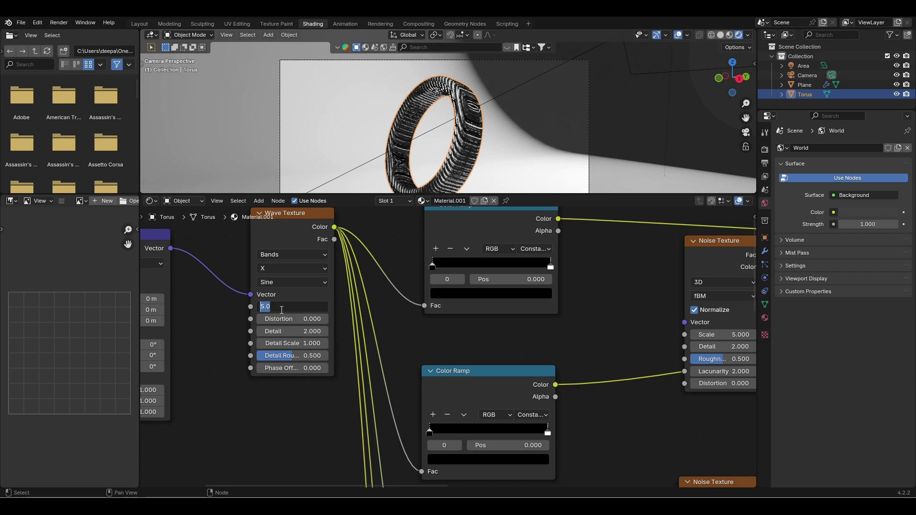
{"action": "type", "text": "1"}
{"action": "key", "text": "Return"}
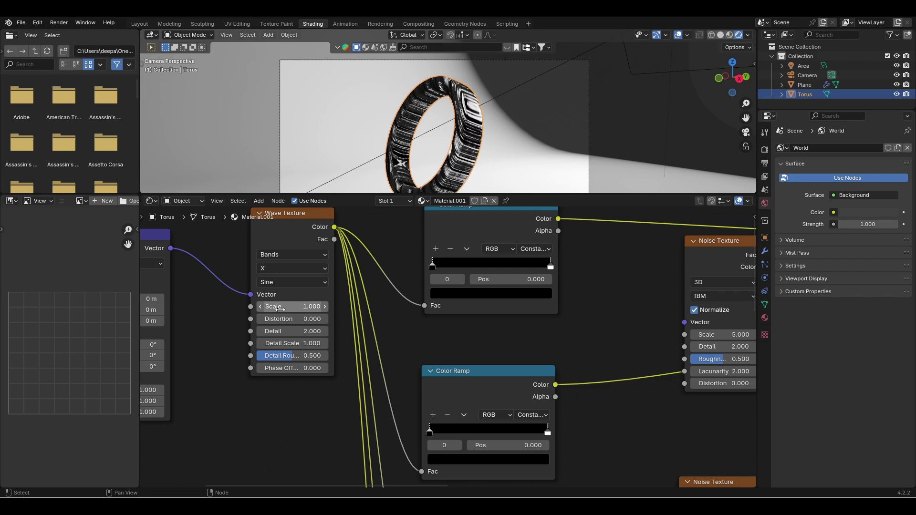
{"action": "mouse_move", "coordinate": [280, 309]}
{"action": "left_mouse_down"}
{"action": "mouse_move", "coordinate": [292, 310]}
{"action": "mouse_move", "coordinate": [282, 310]}
{"action": "left_mouse_up"}
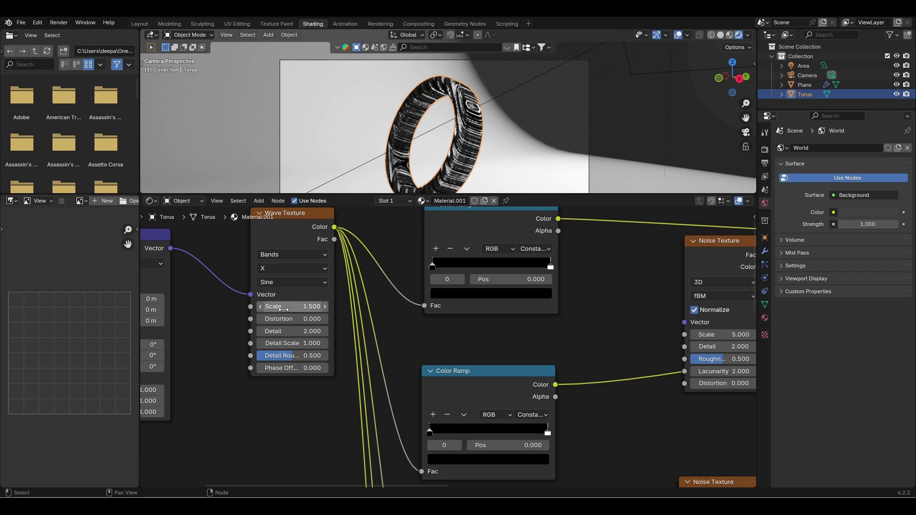
{"action": "left_click", "coordinate": [285, 307]}
{"action": "type", "text": "1.6"}
{"action": "key", "text": "Return"}
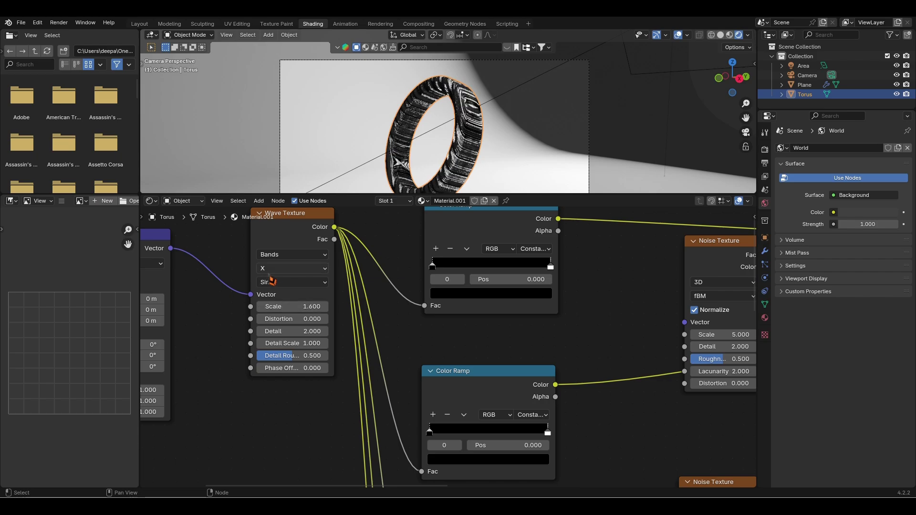
Set the Wave Texture's Distortion to 14.6 and its Detail to 3
{"action": "left_click_drag", "start_coordinate": [296, 318], "coordinate": [360, 319]}
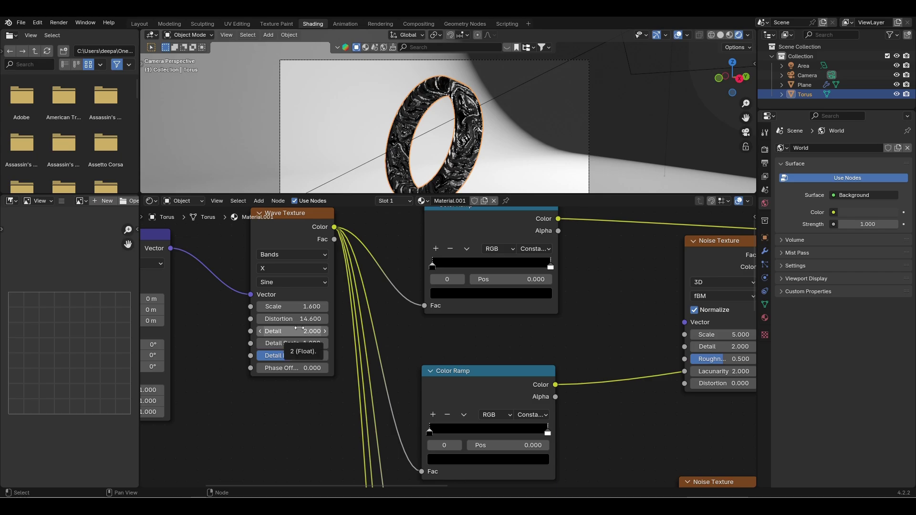
{"action": "left_click", "coordinate": [301, 329]}
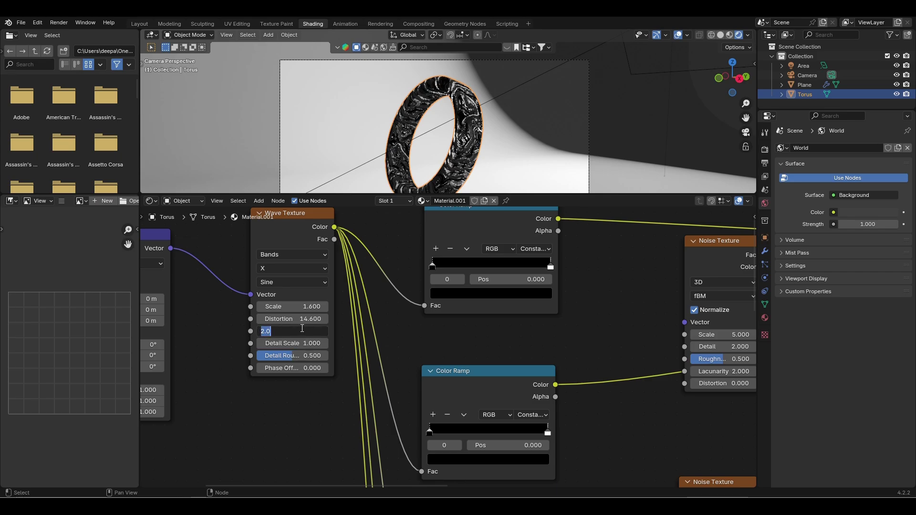
{"action": "type", "text": "3"}
{"action": "key", "text": "Return"}
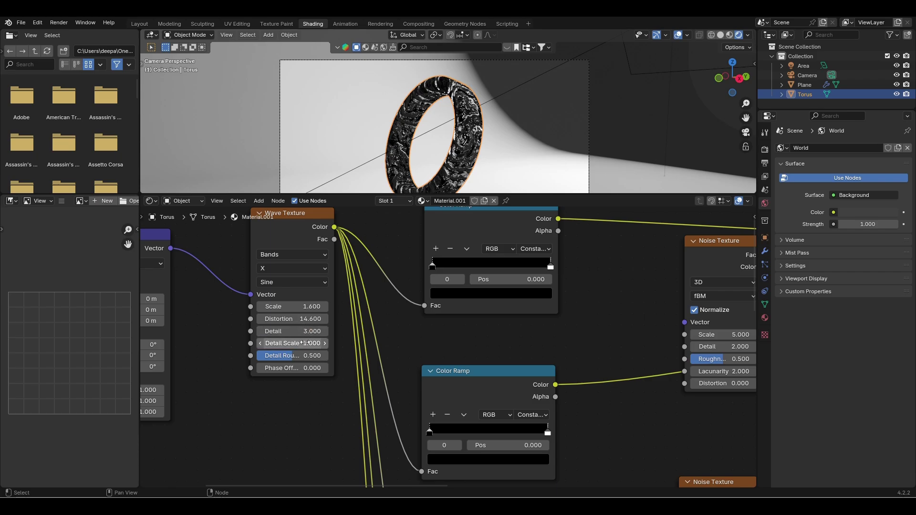
Set the Wave Texture's Phase Offset to 0.2
{"action": "mouse_move", "coordinate": [307, 366]}
{"action": "left_mouse_down"}
{"action": "mouse_move", "coordinate": [329, 367]}
{"action": "mouse_move", "coordinate": [317, 366]}
{"action": "left_mouse_up"}
{"action": "left_click", "coordinate": [303, 367]}
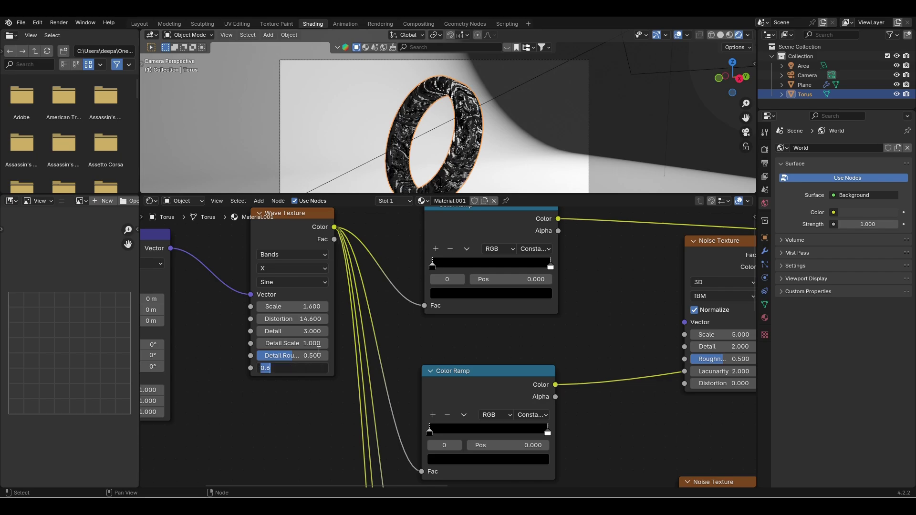
{"action": "type", "text": "0.2"}
{"action": "key", "text": "Return"}
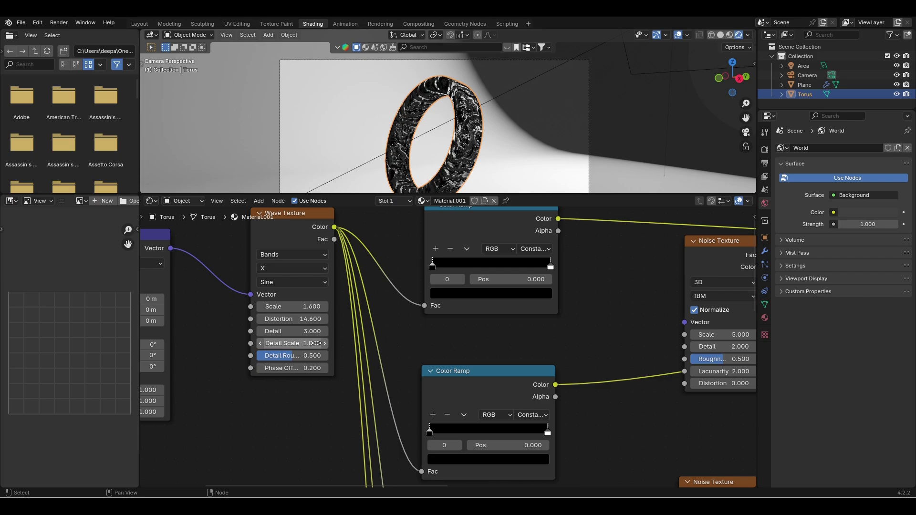
Lighten the black stop of the Color Ramp feeding Base Color to a dark grey with HSV Value 0.059
{"action": "scroll", "coordinate": [327, 349], "scroll_direction": "down", "scroll_amount": 3}
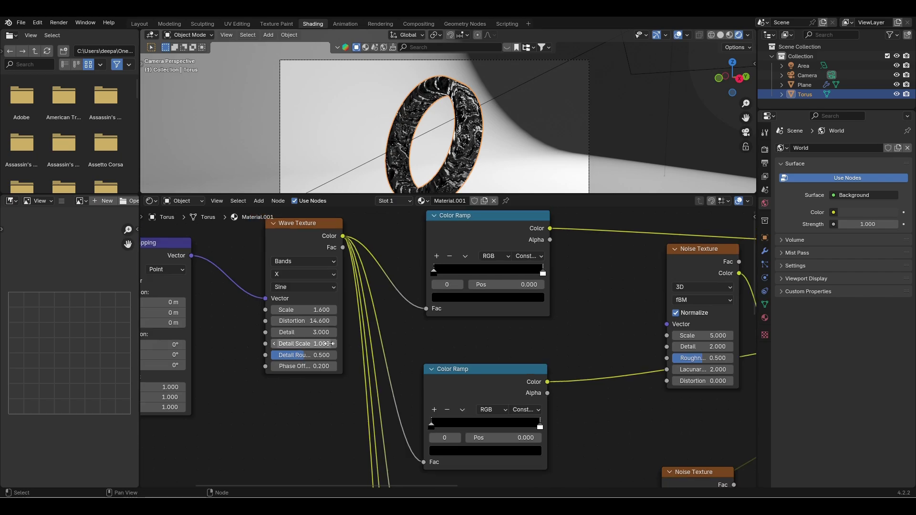
{"action": "scroll", "coordinate": [403, 347], "scroll_direction": "up", "scroll_amount": 3}
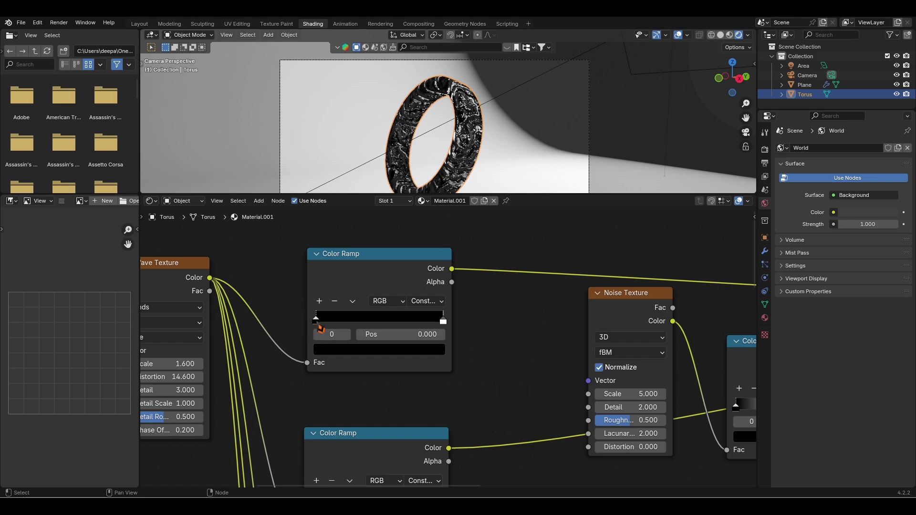
{"action": "left_click", "coordinate": [350, 354]}
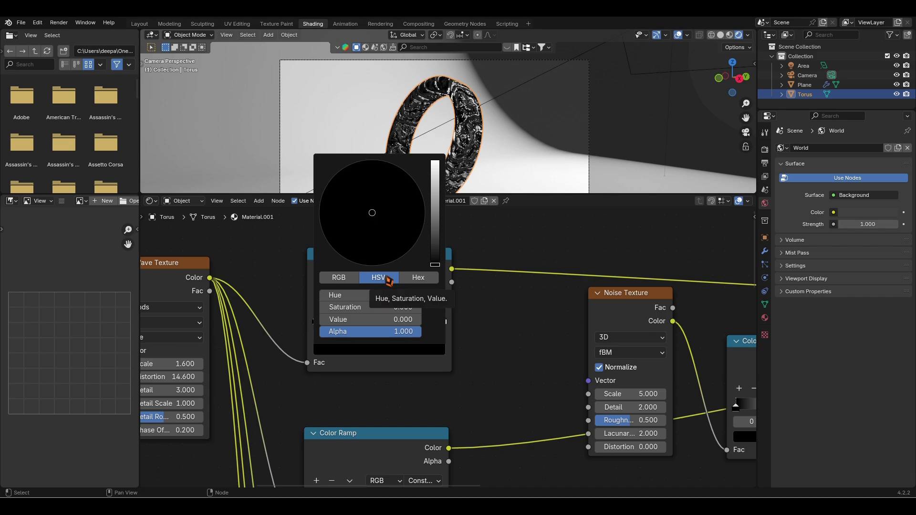
{"action": "left_click_drag", "start_coordinate": [435, 265], "coordinate": [435, 237]}
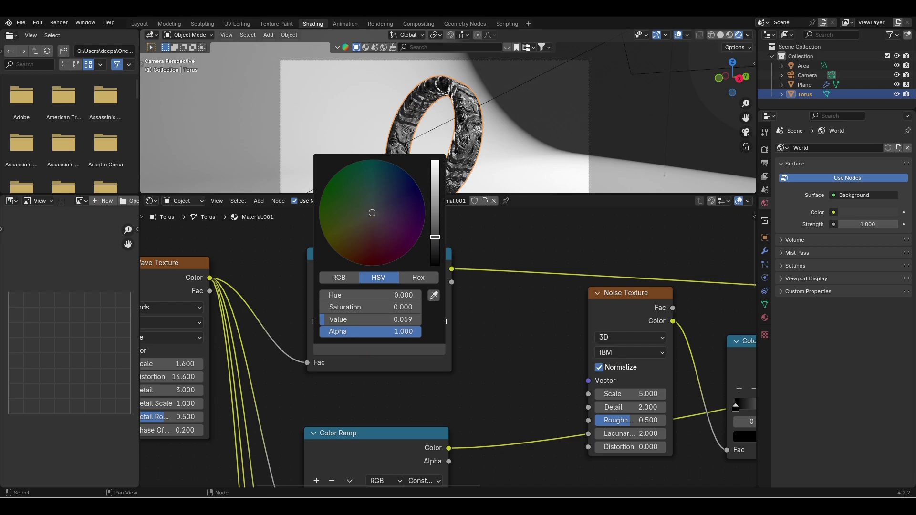
Tint the dark stop of the Color Ramp feeding Base Color a dark teal
{"action": "left_click", "coordinate": [380, 188]}
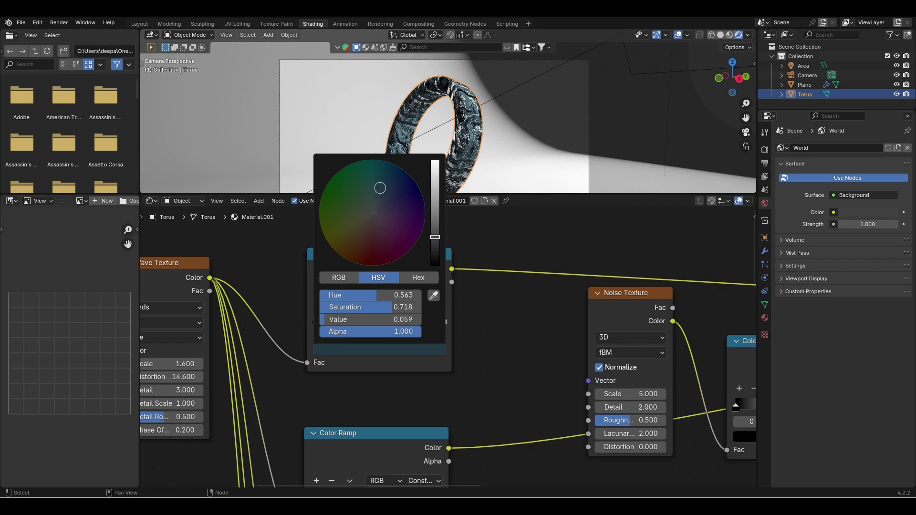
{"action": "left_click_drag", "start_coordinate": [380, 188], "coordinate": [380, 188]}
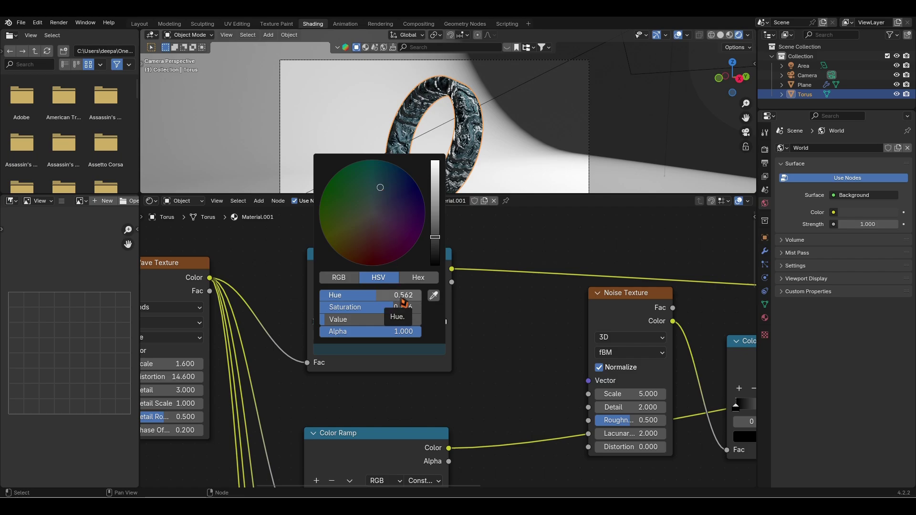
{"action": "mouse_move", "coordinate": [405, 303]}
{"action": "left_mouse_down"}
{"action": "mouse_move", "coordinate": [424, 304]}
{"action": "mouse_move", "coordinate": [415, 315]}
{"action": "left_mouse_up"}
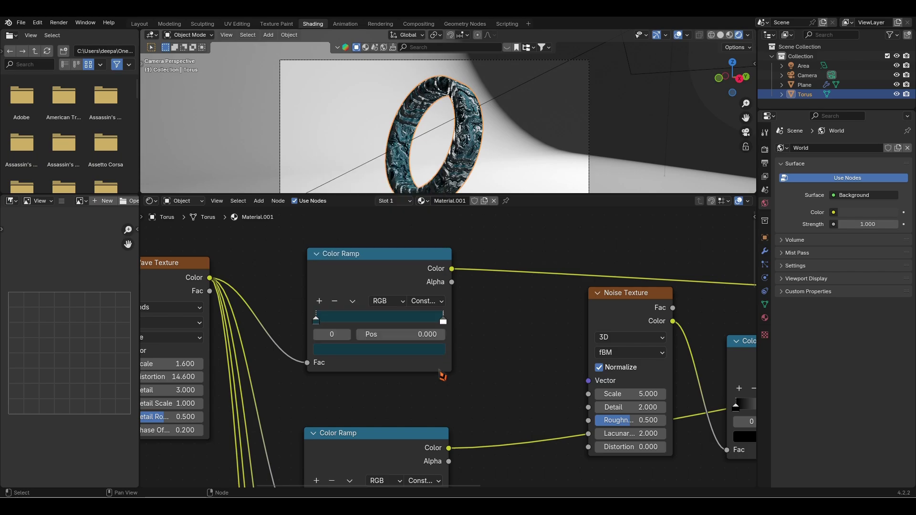
Move the white stop of the Color Ramp feeding Base Color to position 0.986
{"action": "left_click", "coordinate": [441, 326]}
{"action": "left_click", "coordinate": [443, 324]}
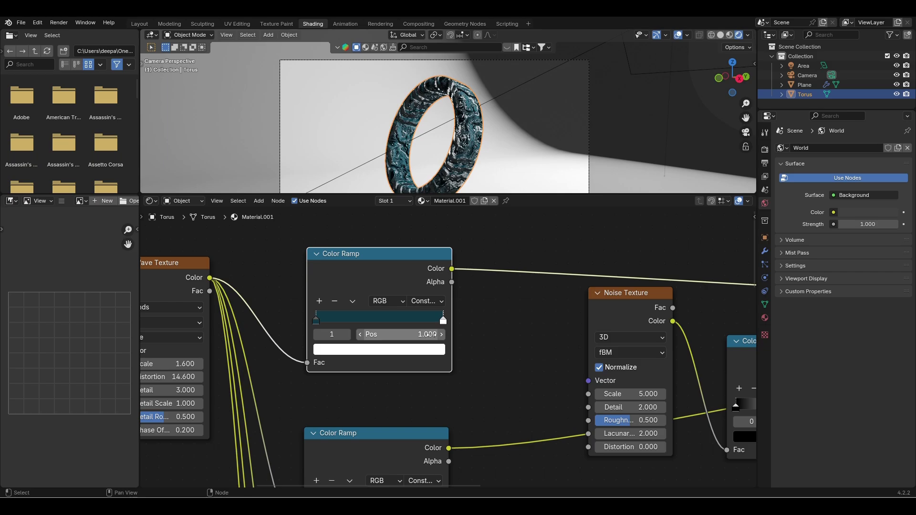
{"action": "left_click_drag", "start_coordinate": [443, 324], "coordinate": [443, 329]}
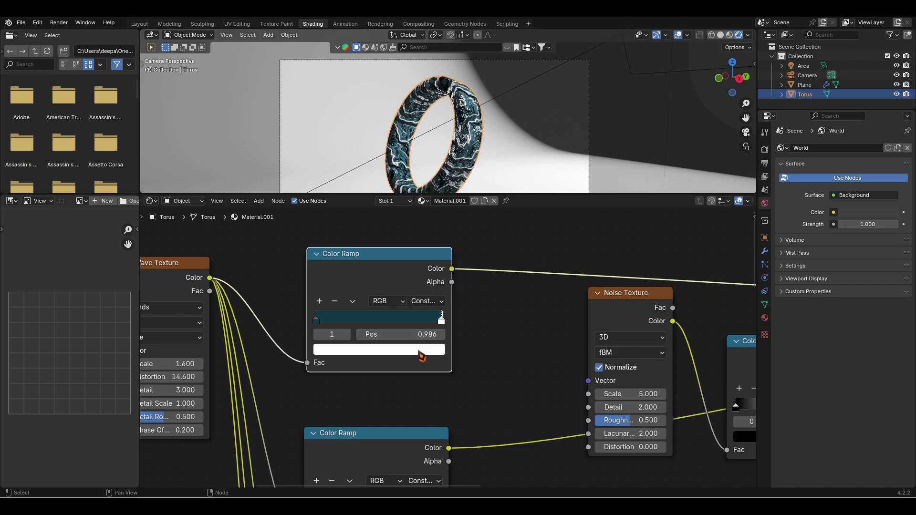
Recolor the white stop of the Color Ramp feeding Base Color to orange with Hue 0.059 and Saturation 0.922
{"action": "left_click", "coordinate": [421, 353]}
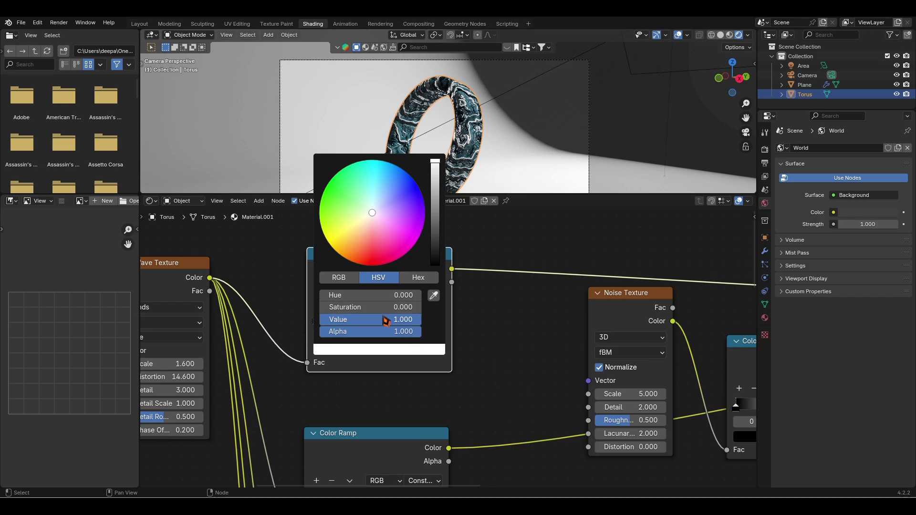
{"action": "left_click", "coordinate": [361, 226]}
{"action": "left_click_drag", "start_coordinate": [362, 225], "coordinate": [361, 227]}
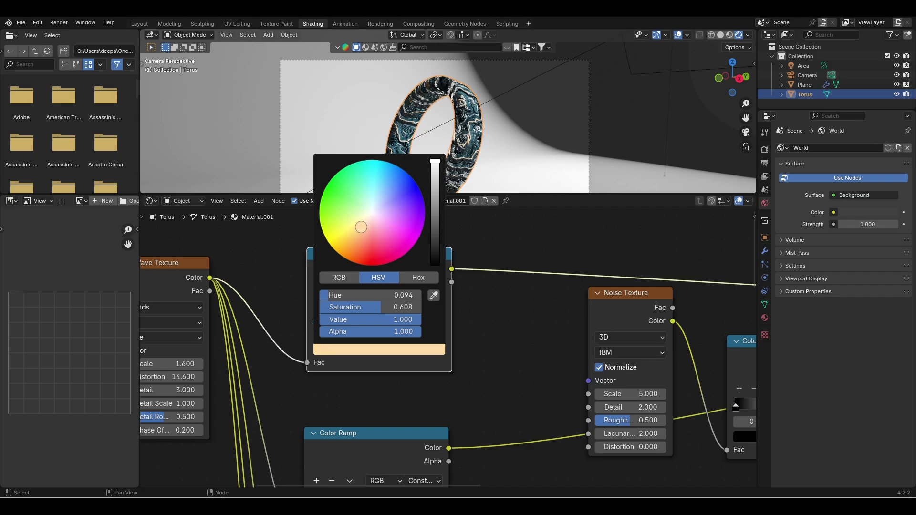
{"action": "left_click_drag", "start_coordinate": [361, 227], "coordinate": [364, 225]}
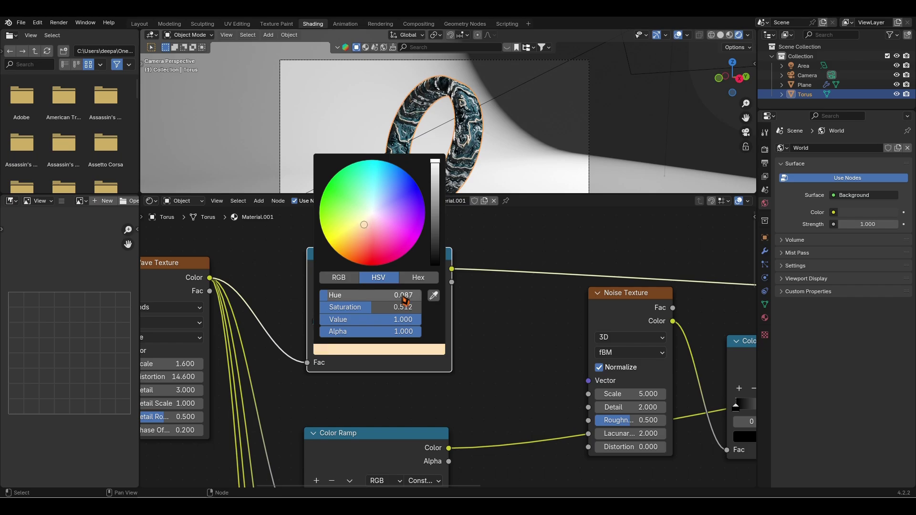
{"action": "mouse_move", "coordinate": [404, 300]}
{"action": "left_mouse_down"}
{"action": "mouse_move", "coordinate": [329, 301]}
{"action": "mouse_move", "coordinate": [345, 311]}
{"action": "mouse_move", "coordinate": [413, 307]}
{"action": "left_mouse_up"}
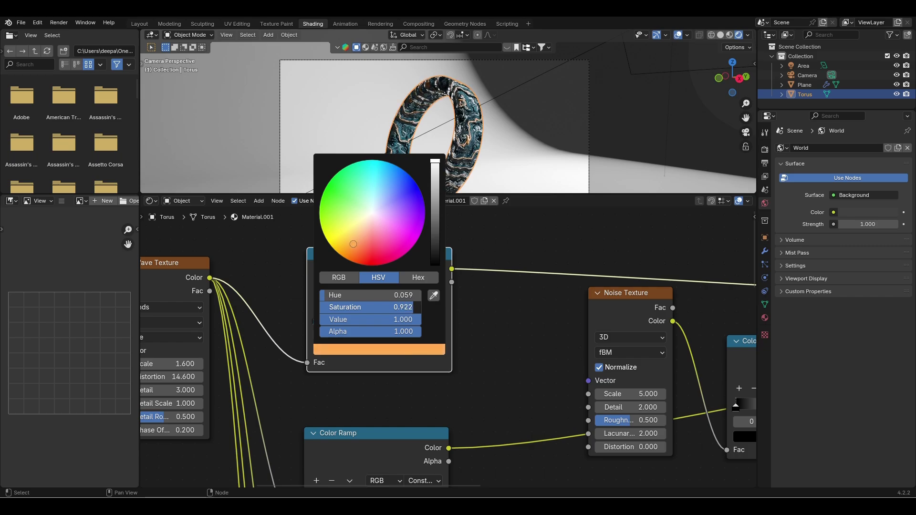
Set the position of the white stop in the second Color Ramp, below the teal-and-orange one, to 0.986
{"action": "scroll", "coordinate": [460, 343], "scroll_direction": "down", "scroll_amount": 3}
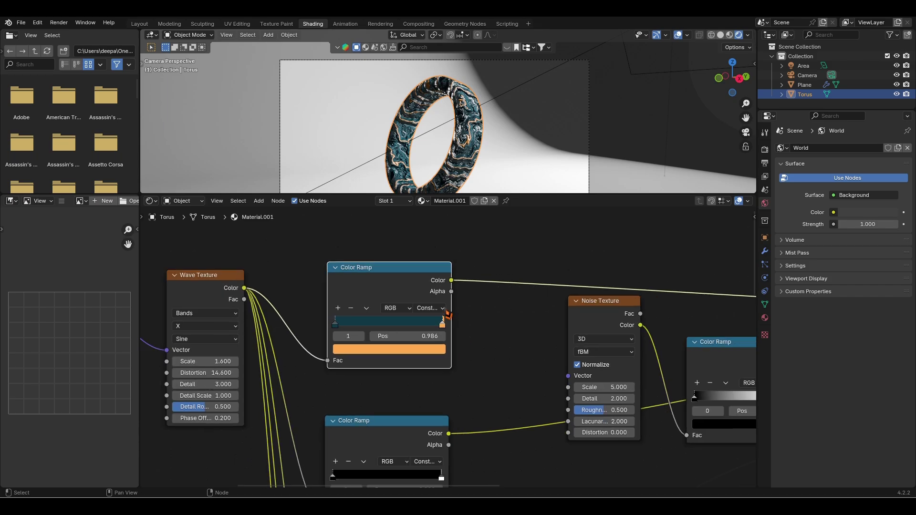
{"action": "middle_click_drag", "start_coordinate": [459, 344], "coordinate": [447, 286]}
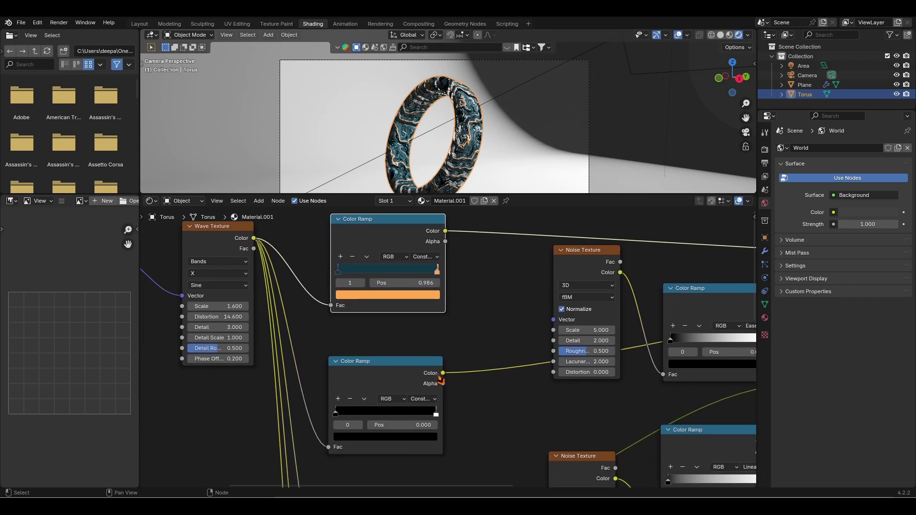
{"action": "middle_click_drag", "start_coordinate": [458, 357], "coordinate": [459, 337]}
{"action": "scroll", "coordinate": [448, 355], "scroll_direction": "up", "scroll_amount": 3}
{"action": "middle_click_drag", "start_coordinate": [365, 374], "coordinate": [396, 288]}
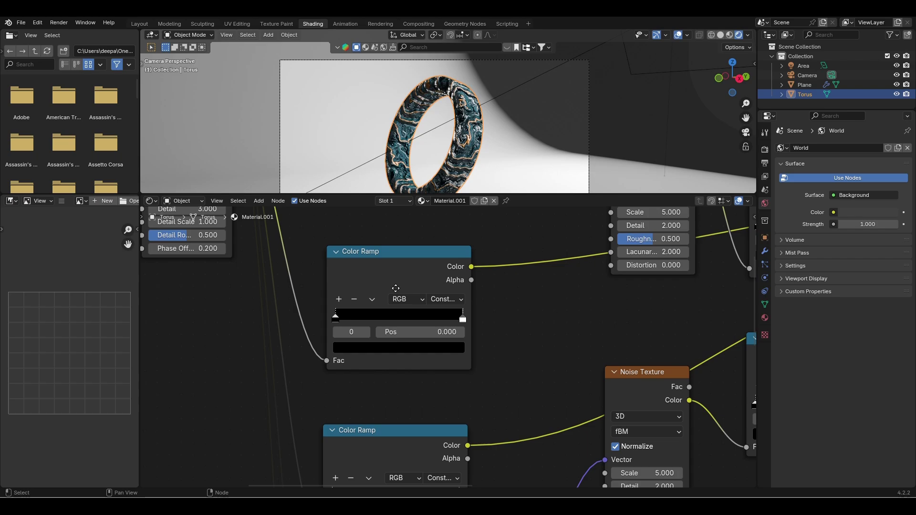
{"action": "left_click", "coordinate": [336, 320]}
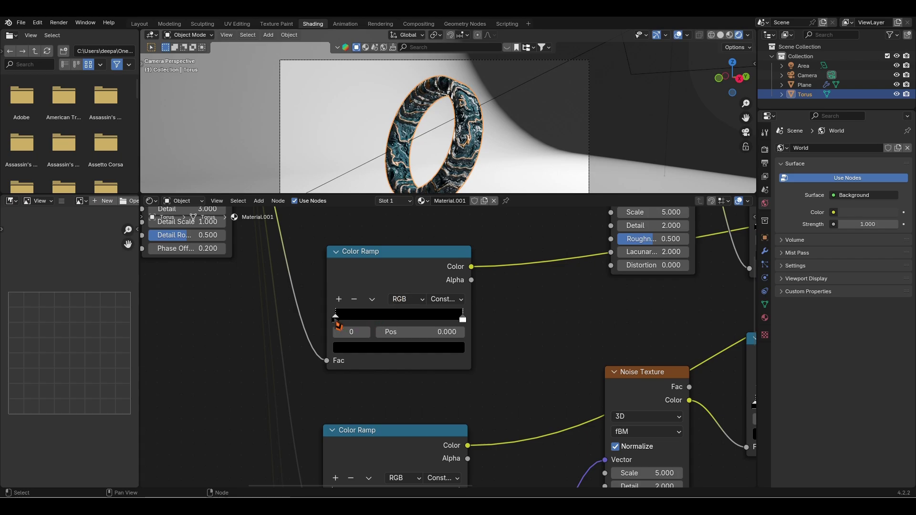
{"action": "left_click", "coordinate": [384, 351]}
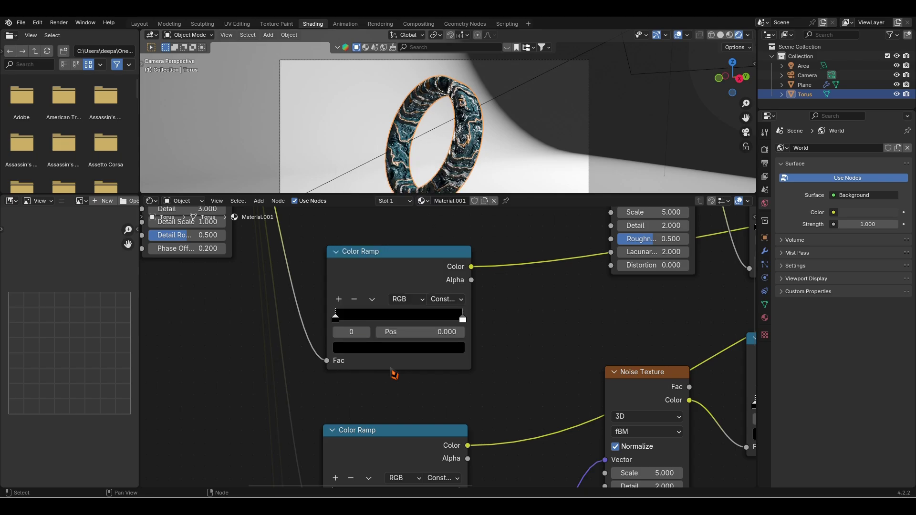
{"action": "left_click", "coordinate": [463, 320]}
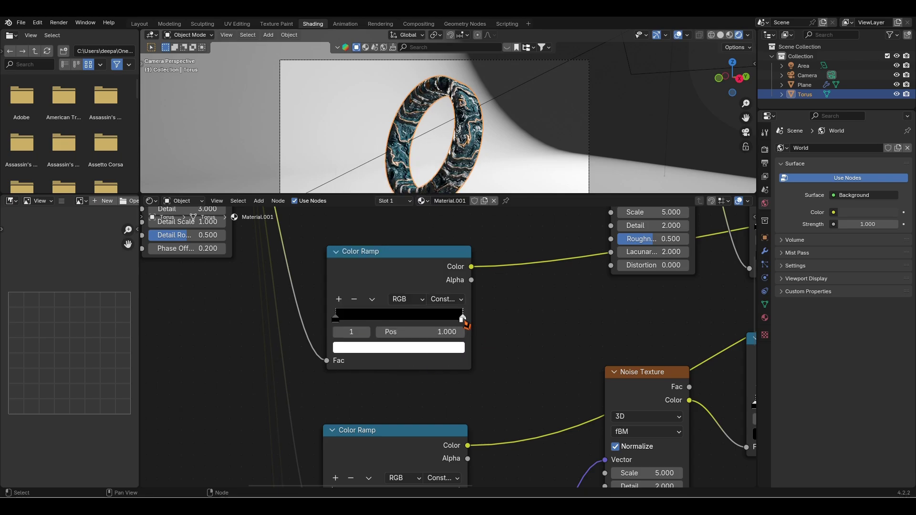
{"action": "scroll", "coordinate": [442, 313], "scroll_direction": "up", "scroll_amount": 4}
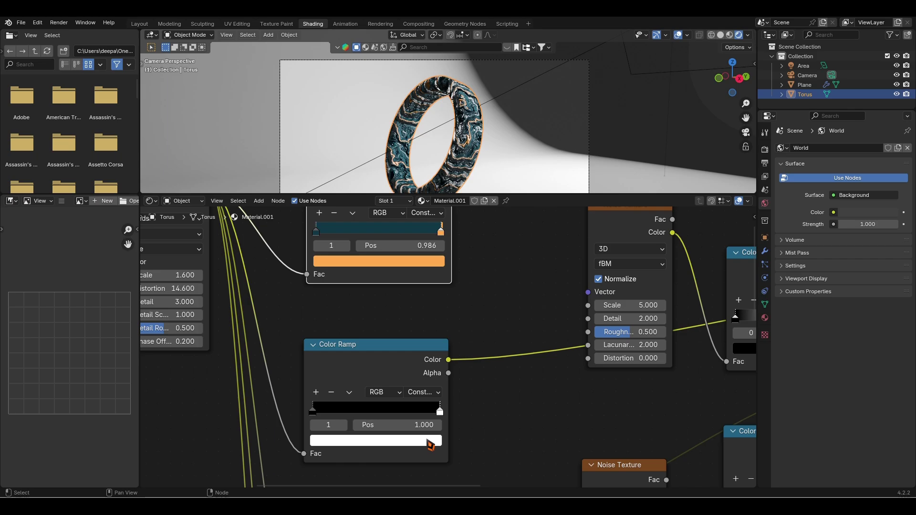
{"action": "left_click", "coordinate": [436, 424]}
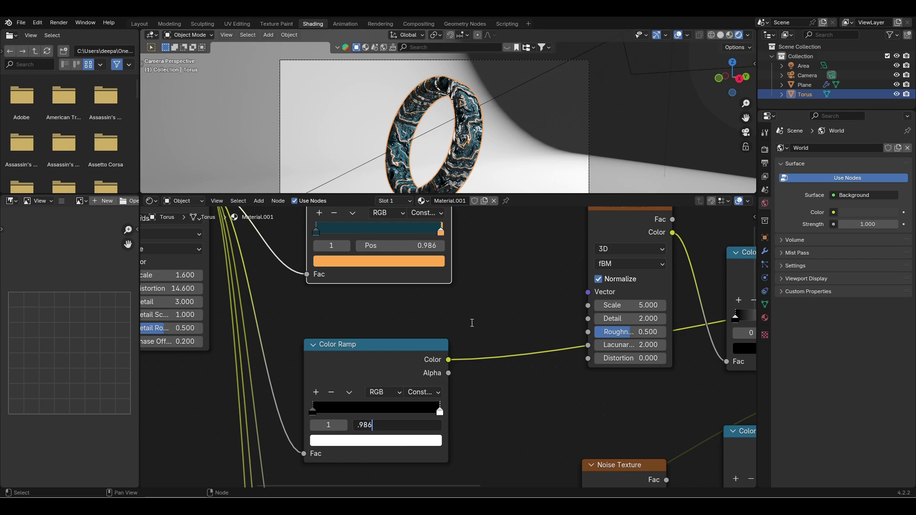
{"action": "key", "text": "Return"}
{"action": "scroll", "coordinate": [396, 379], "scroll_direction": "down", "scroll_amount": 3, "text": "shift"}
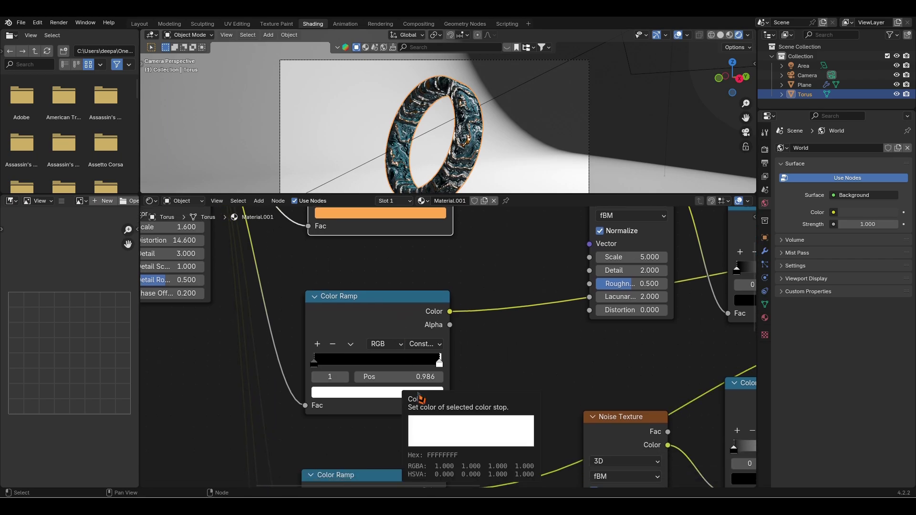
{"action": "left_click", "coordinate": [419, 393]}
{"action": "key", "text": "Escape"}
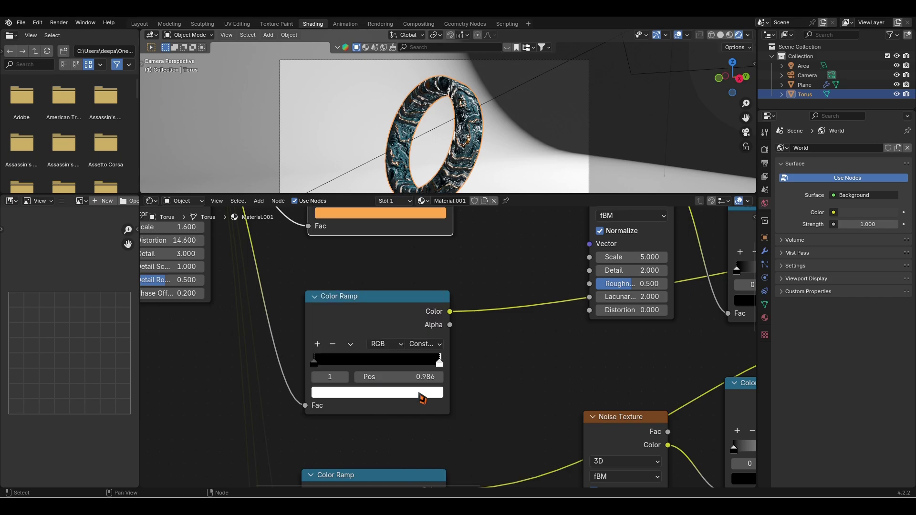
Lighten the black stop of the third Color Ramp to a light grey with HSV Value 0.645
{"action": "scroll", "coordinate": [451, 387], "scroll_direction": "down", "scroll_amount": 3}
{"action": "middle_click_drag", "start_coordinate": [462, 390], "coordinate": [448, 280]}
{"action": "middle_click_drag", "start_coordinate": [421, 400], "coordinate": [431, 358]}
{"action": "scroll", "coordinate": [430, 358], "scroll_direction": "up", "scroll_amount": 2}
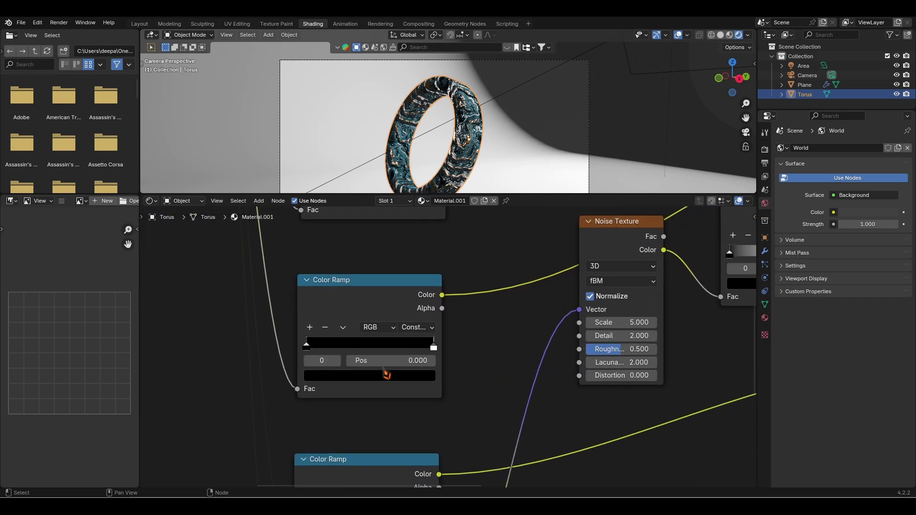
{"action": "mouse_move", "coordinate": [383, 376]}
{"action": "middle_mouse_down"}
{"action": "mouse_move", "coordinate": [389, 359]}
{"action": "mouse_move", "coordinate": [394, 365]}
{"action": "middle_mouse_up"}
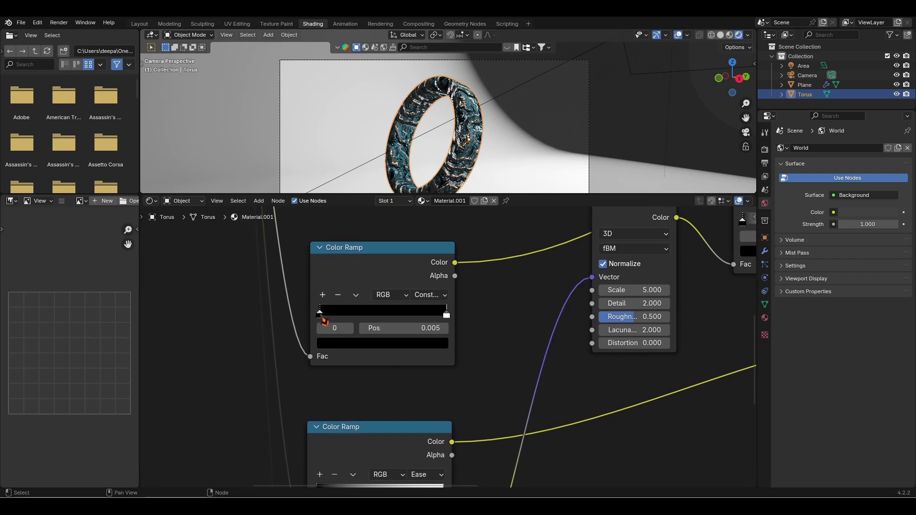
{"action": "left_click", "coordinate": [336, 344]}
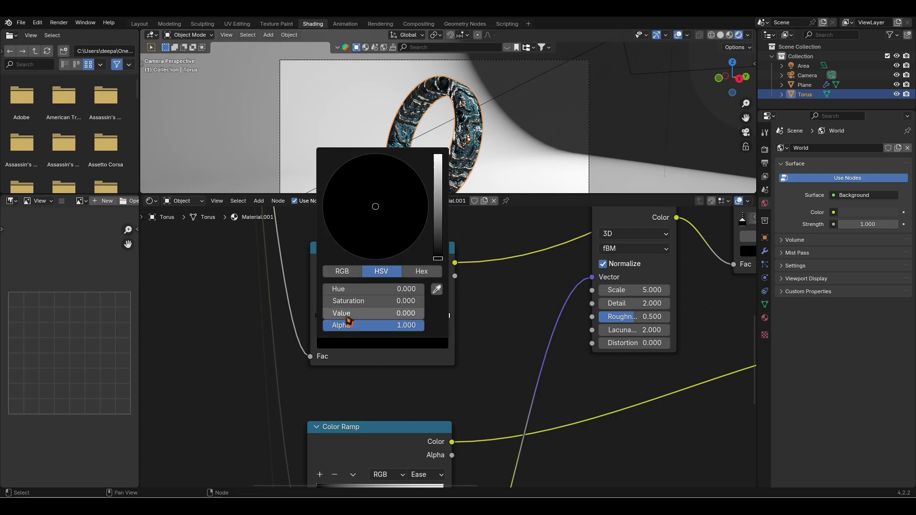
{"action": "mouse_move", "coordinate": [346, 313]}
{"action": "left_mouse_down"}
{"action": "mouse_move", "coordinate": [407, 313]}
{"action": "mouse_move", "coordinate": [392, 320]}
{"action": "left_mouse_up"}
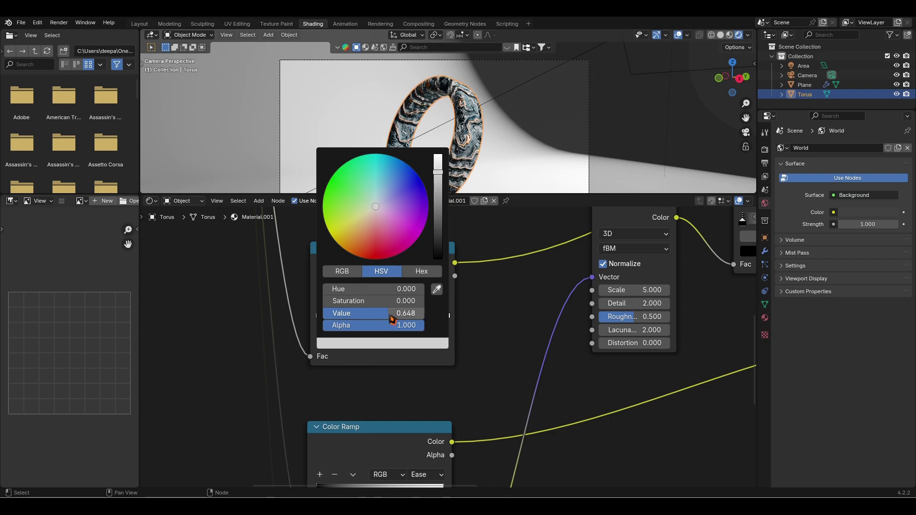
{"action": "left_click", "coordinate": [392, 313]}
{"action": "key", "text": "BackSpace"}
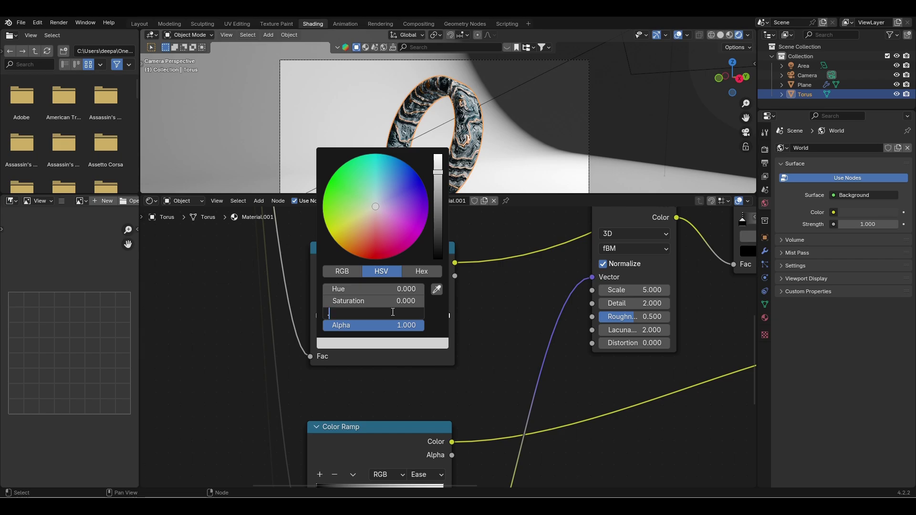
{"action": "type", "text": ".645"}
{"action": "key", "text": "Return"}
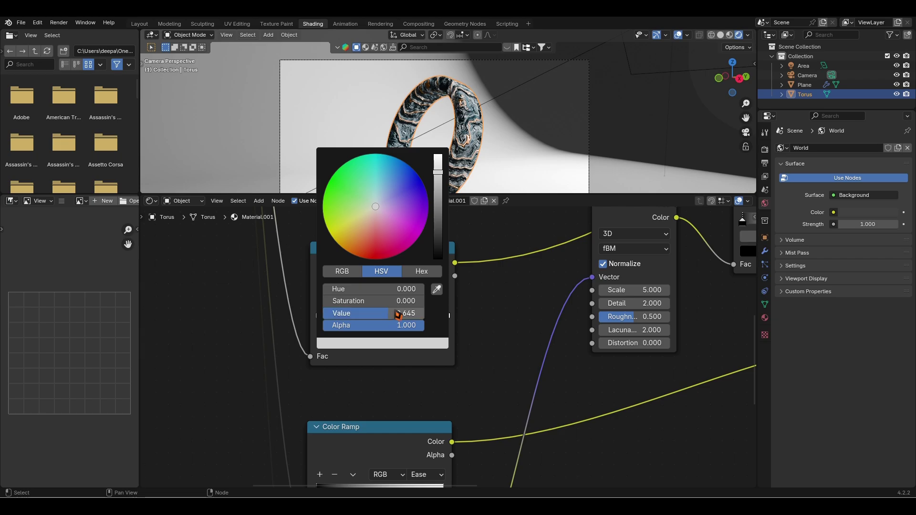
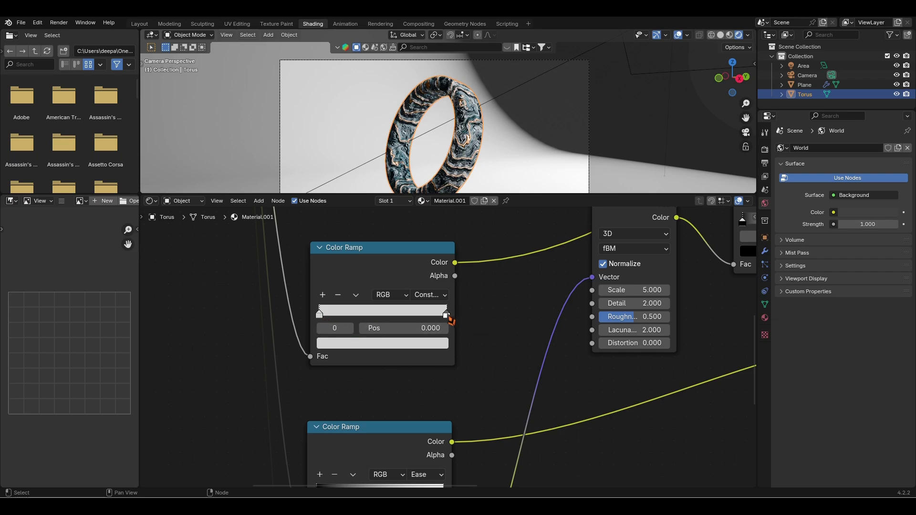
Set the third Color Ramp's white stop to position 0.986 and darken its color to black with Value 0
{"action": "left_click", "coordinate": [447, 315]}
{"action": "left_click", "coordinate": [442, 325]}
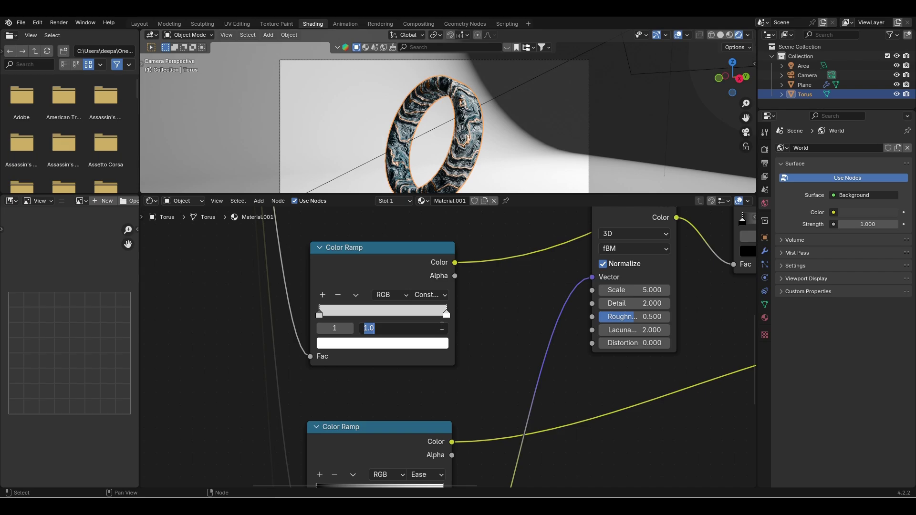
{"action": "key", "text": "Return"}
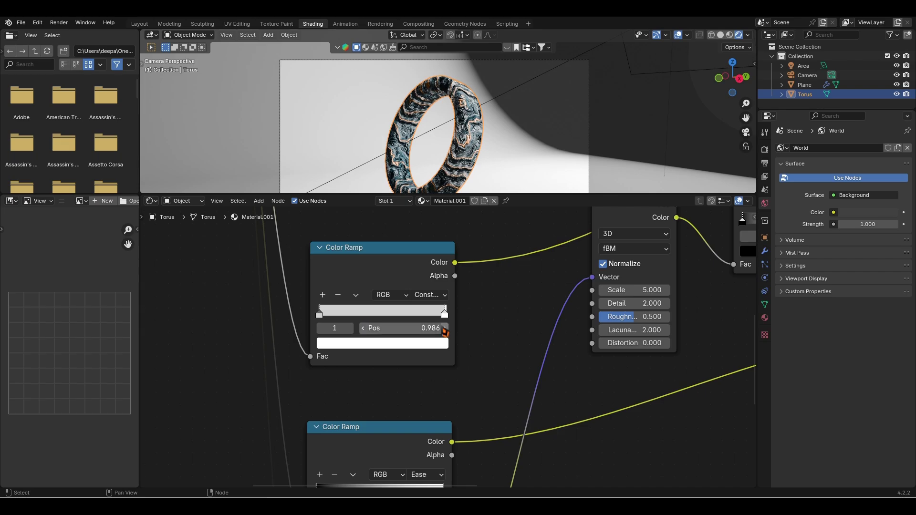
{"action": "left_click", "coordinate": [426, 351]}
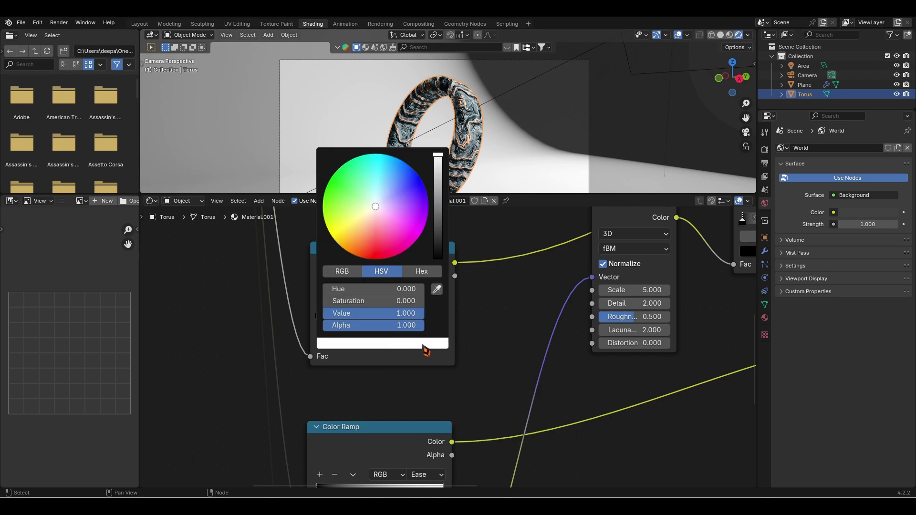
{"action": "left_click_drag", "start_coordinate": [409, 318], "coordinate": [334, 319]}
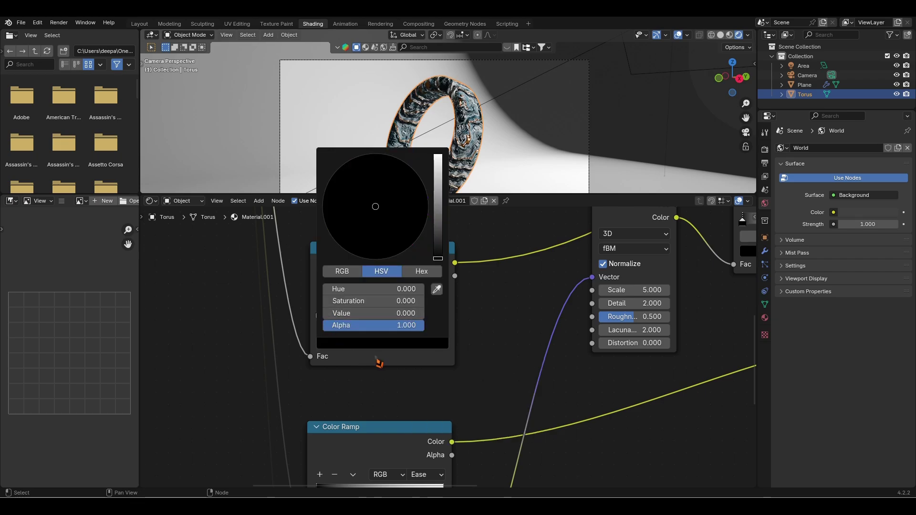
Set the black stop of the fourth Color Ramp, the Ease ramp feeding the lower Mix, to position 0.986
{"action": "scroll", "coordinate": [436, 330], "scroll_direction": "down", "scroll_amount": 6}
{"action": "middle_click_drag", "start_coordinate": [432, 359], "coordinate": [427, 273]}
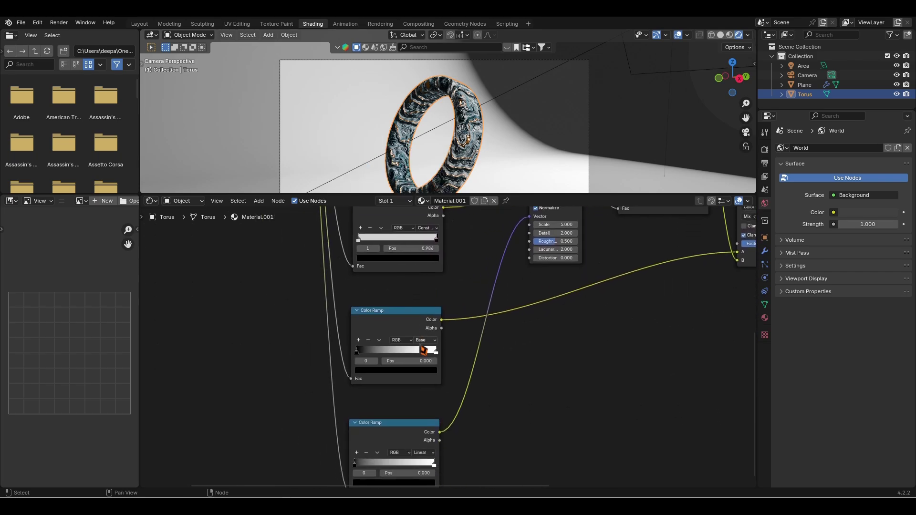
{"action": "middle_click_drag", "start_coordinate": [420, 376], "coordinate": [412, 350]}
{"action": "scroll", "coordinate": [412, 350], "scroll_direction": "up", "scroll_amount": 3}
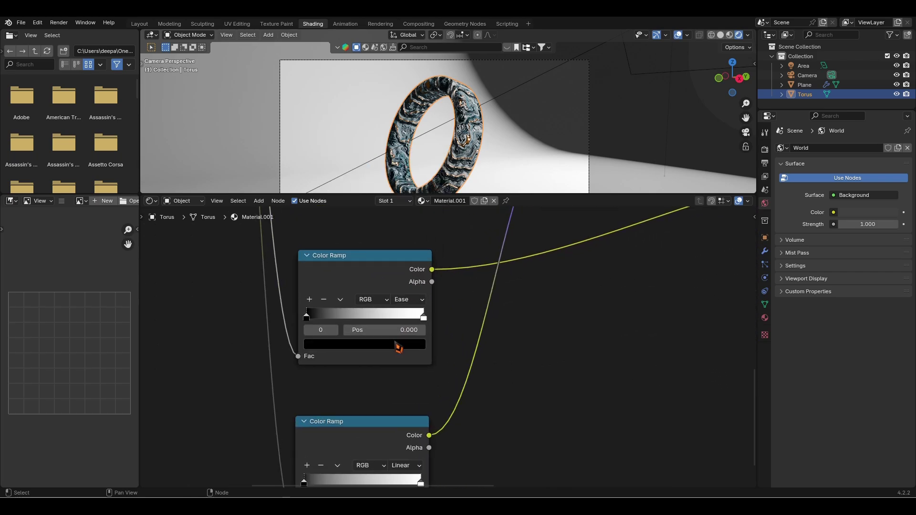
{"action": "scroll", "coordinate": [399, 349], "scroll_direction": "up", "scroll_amount": 1}
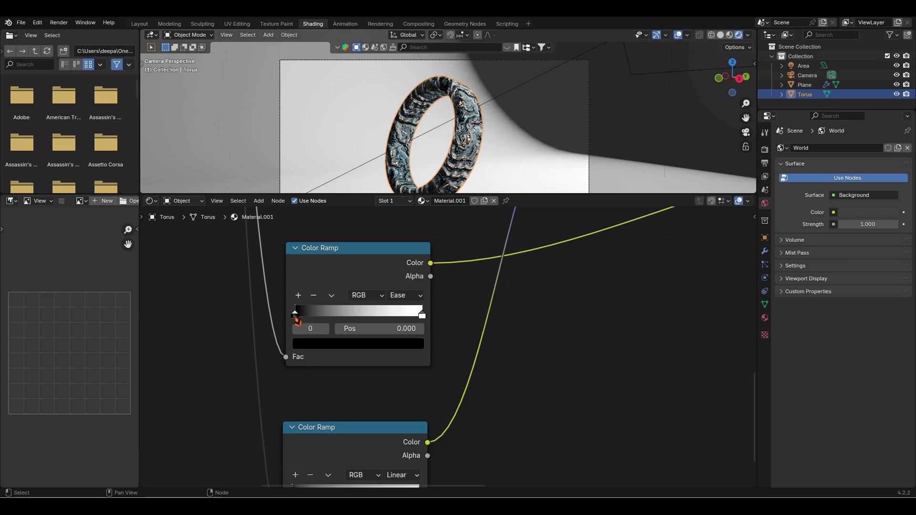
{"action": "left_click_drag", "start_coordinate": [296, 321], "coordinate": [407, 318]}
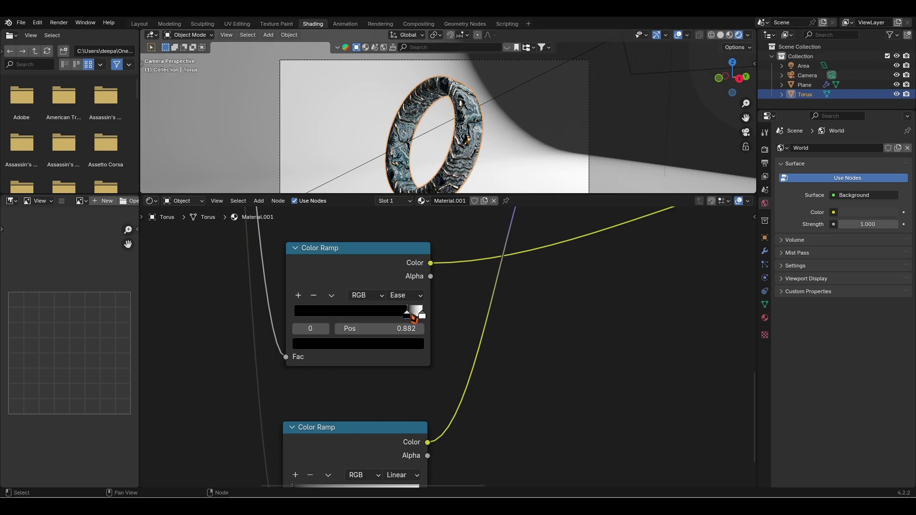
{"action": "left_click", "coordinate": [406, 330]}
{"action": "type", "text": "0.98"}
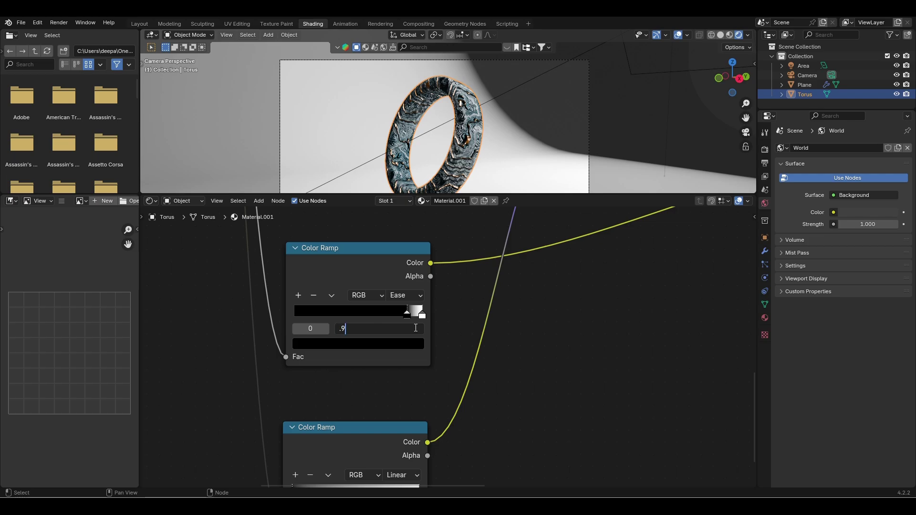
{"action": "key", "text": "Return"}
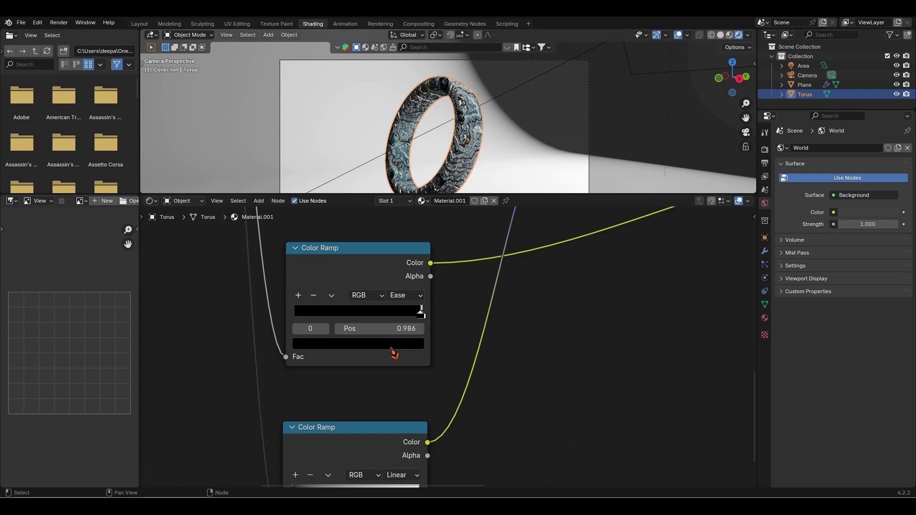
{"action": "left_click", "coordinate": [393, 347]}
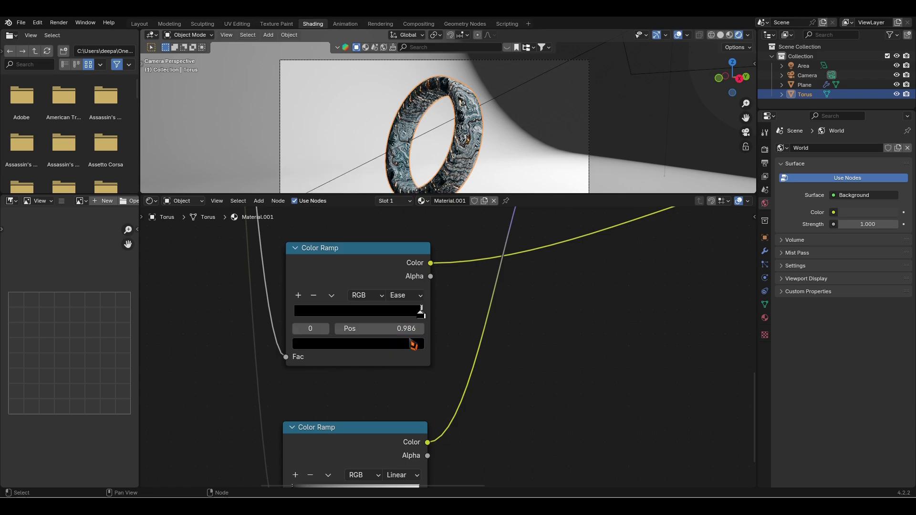
Darken the white stop of the fourth Color Ramp to black
{"action": "left_click", "coordinate": [421, 311]}
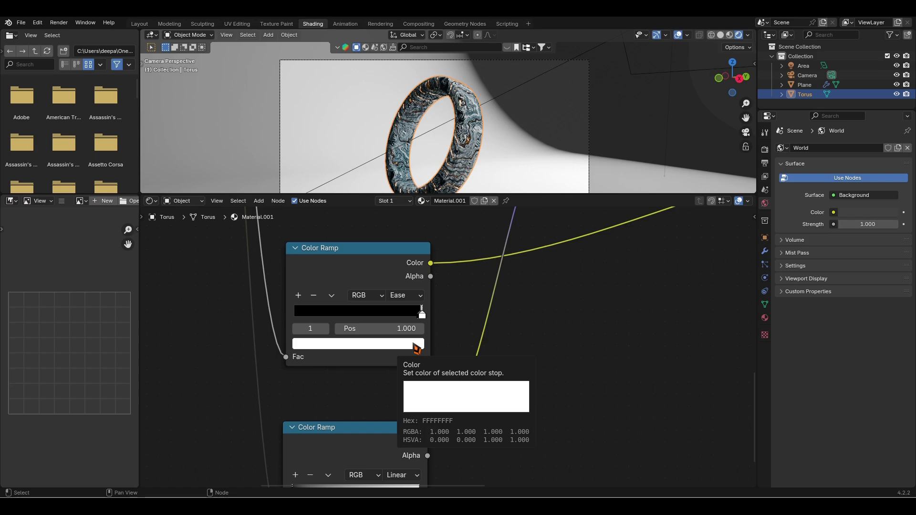
{"action": "left_click", "coordinate": [417, 344]}
{"action": "left_click_drag", "start_coordinate": [392, 314], "coordinate": [300, 316]}
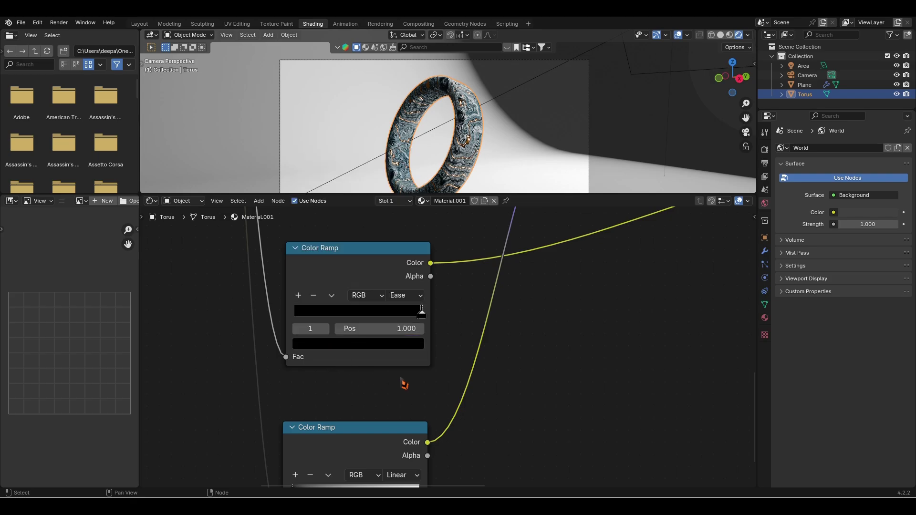
{"action": "left_click", "coordinate": [402, 358]}
Set the black stop of the lowest Color Ramp, which feeds the Noise Texture's Vector, to position 0.986
{"action": "scroll", "coordinate": [405, 349], "scroll_direction": "down", "scroll_amount": 1}
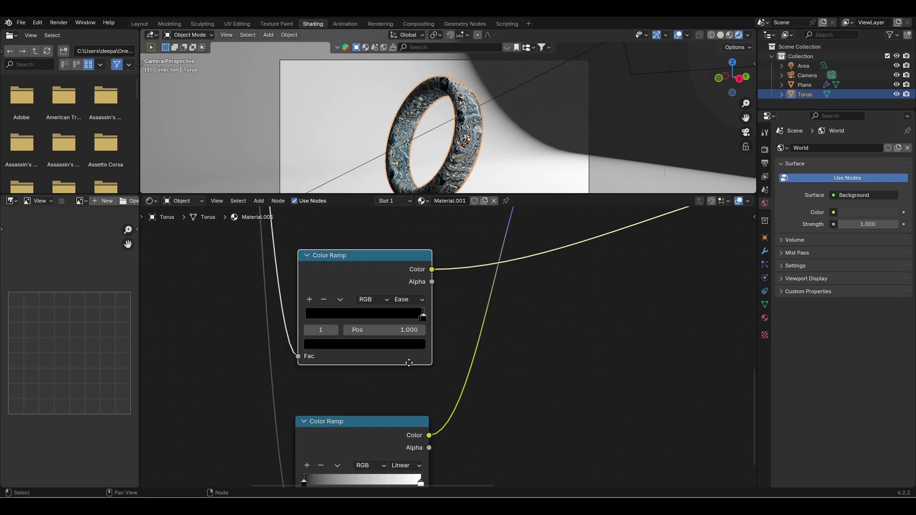
{"action": "middle_click_drag", "start_coordinate": [412, 409], "coordinate": [416, 326]}
{"action": "middle_click_drag", "start_coordinate": [416, 367], "coordinate": [417, 305]}
{"action": "left_click", "coordinate": [369, 311]}
{"action": "scroll", "coordinate": [356, 363], "scroll_direction": "up", "scroll_amount": 1}
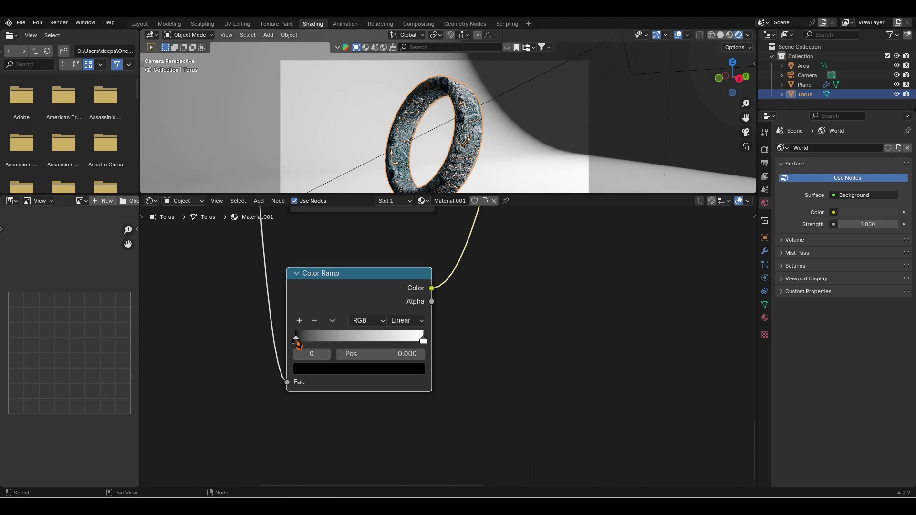
{"action": "left_click", "coordinate": [408, 351]}
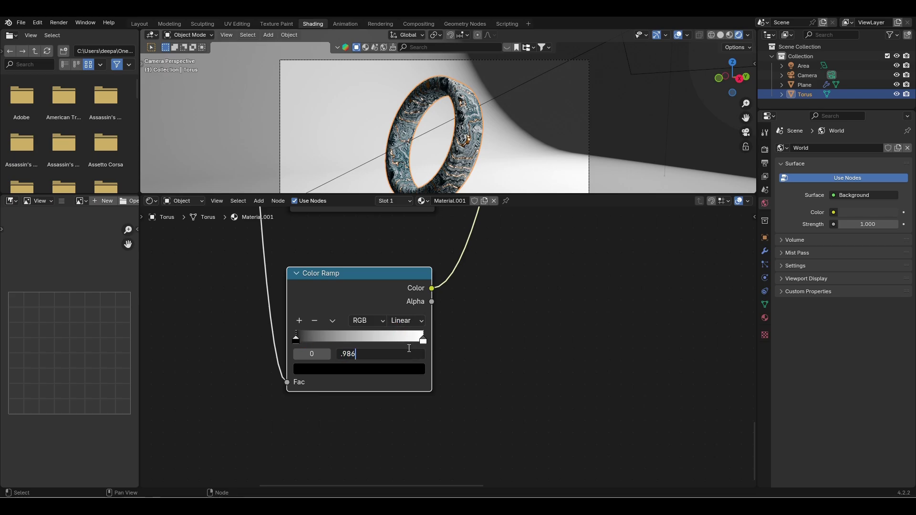
{"action": "key", "text": "Return"}
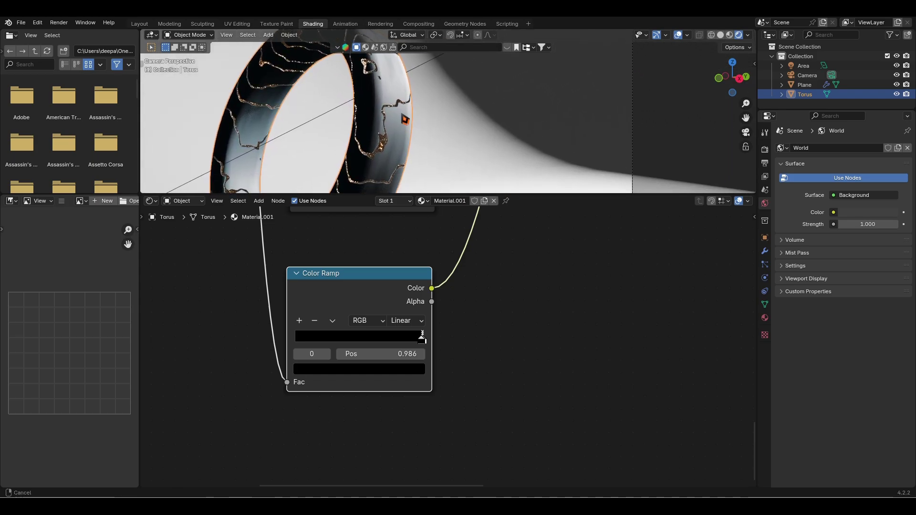
Enlarge the 3D viewport and set the lowest Color Ramp's black stop to position 0.990
{"action": "left_click_drag", "start_coordinate": [420, 195], "coordinate": [421, 255]}
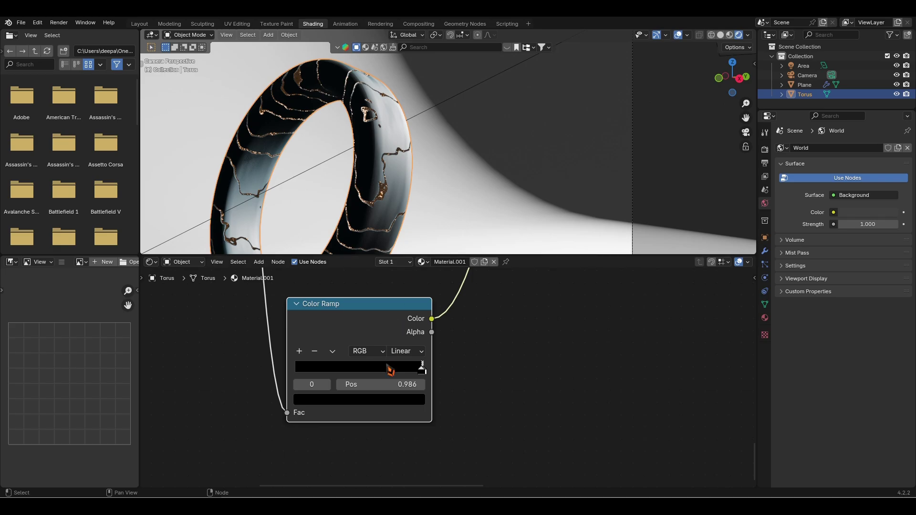
{"action": "left_click_drag", "start_coordinate": [421, 368], "coordinate": [402, 376]}
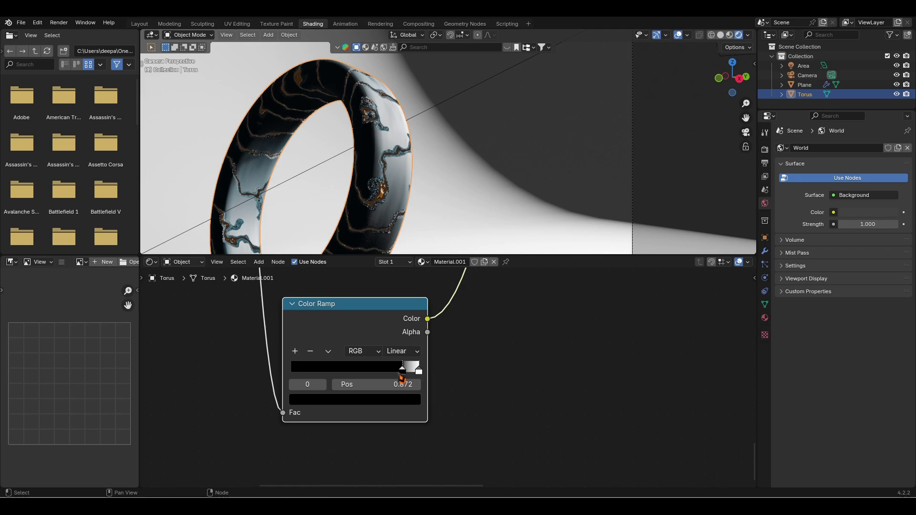
{"action": "left_click_drag", "start_coordinate": [401, 377], "coordinate": [329, 380]}
{"action": "left_click_drag", "start_coordinate": [302, 380], "coordinate": [415, 382]}
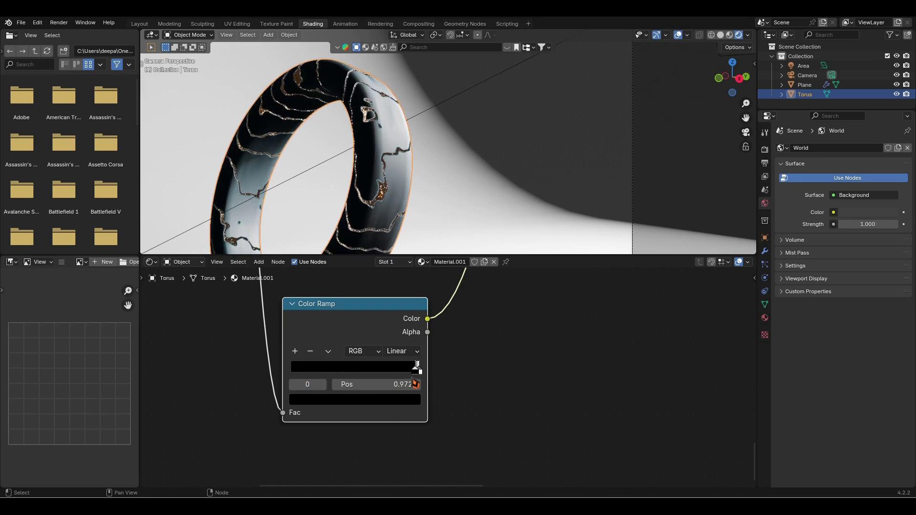
{"action": "left_click", "coordinate": [404, 388]}
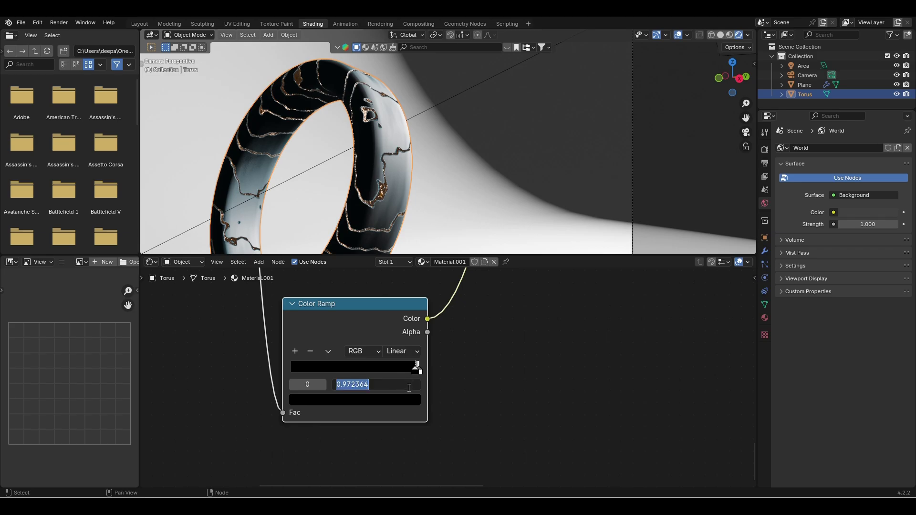
{"action": "type", "text": ".990"}
{"action": "key", "text": "Return"}
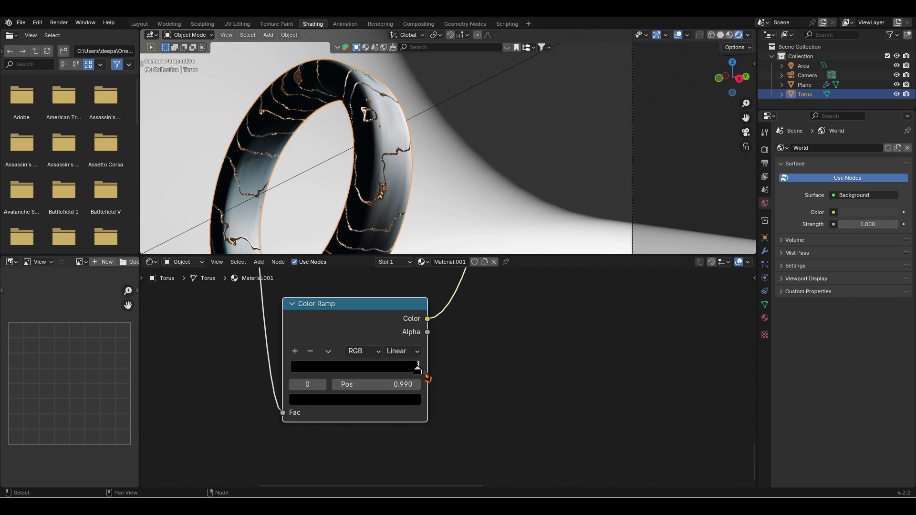
{"action": "left_click", "coordinate": [423, 371]}
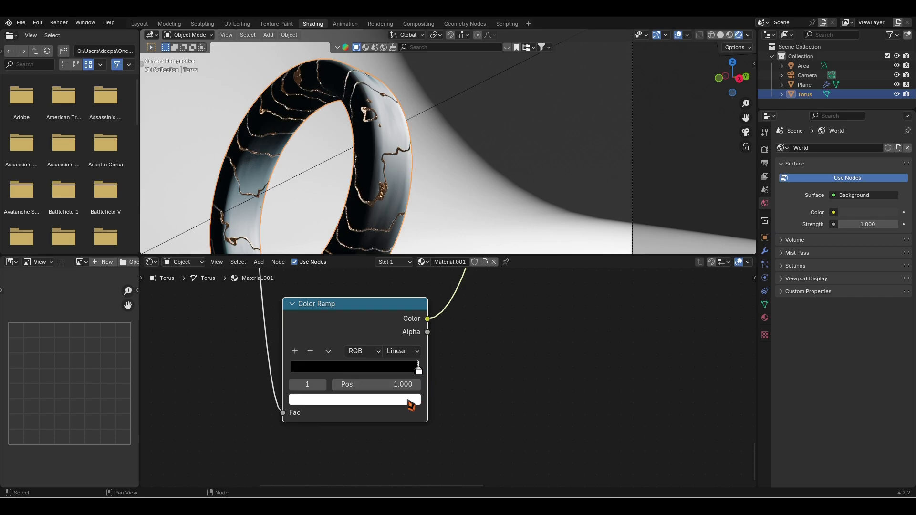
{"action": "left_click", "coordinate": [370, 402]}
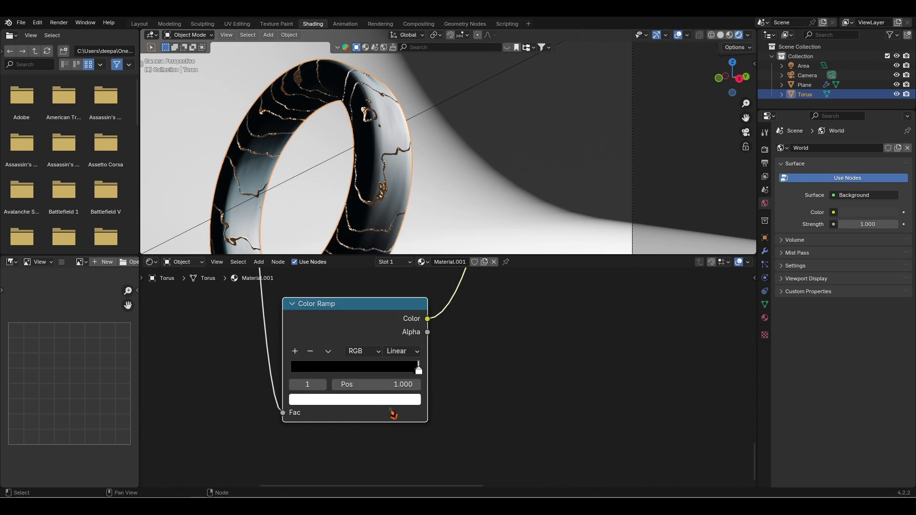
Set the Scale of the lower Noise Texture, the one driven by the lowest Color Ramp, to 3.8
{"action": "scroll", "coordinate": [403, 415], "scroll_direction": "down", "scroll_amount": 5}
{"action": "scroll", "coordinate": [458, 360], "scroll_direction": "down", "scroll_amount": 4}
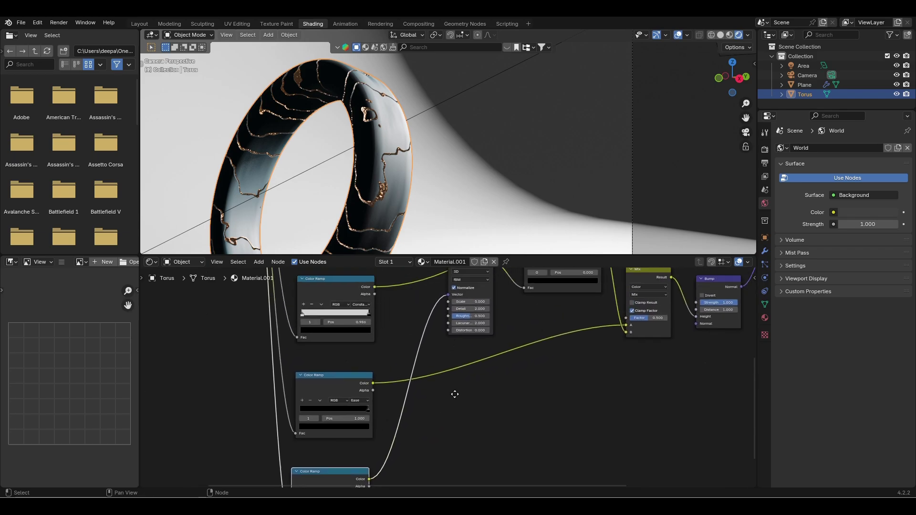
{"action": "middle_click_drag", "start_coordinate": [434, 424], "coordinate": [431, 446]}
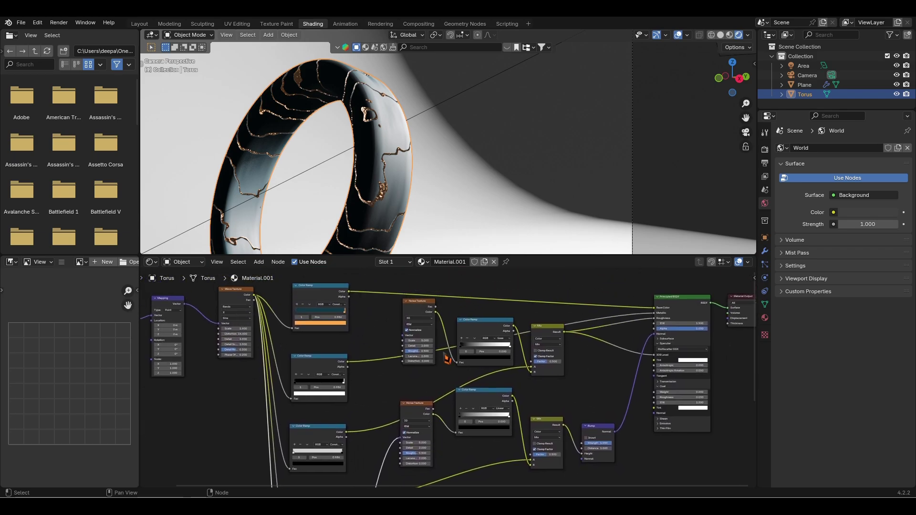
{"action": "scroll", "coordinate": [430, 435], "scroll_direction": "up", "scroll_amount": 4}
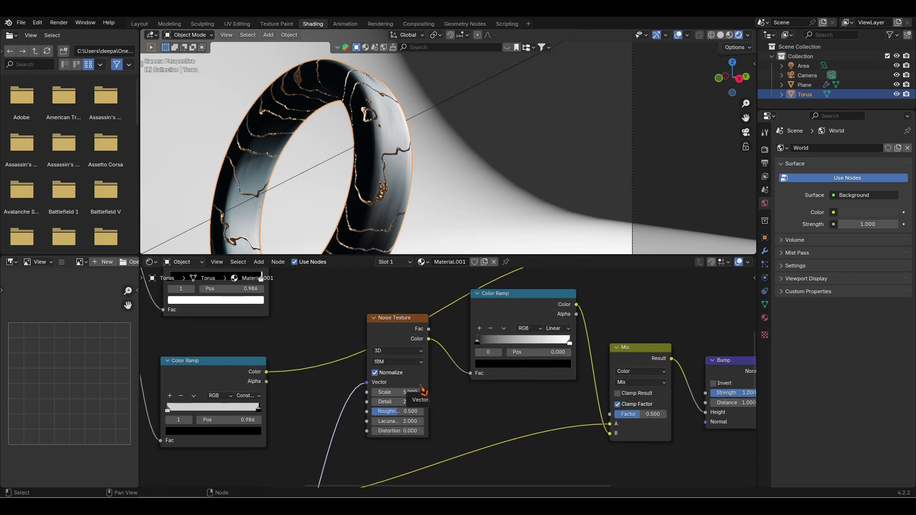
{"action": "scroll", "coordinate": [424, 391], "scroll_direction": "up", "scroll_amount": 5}
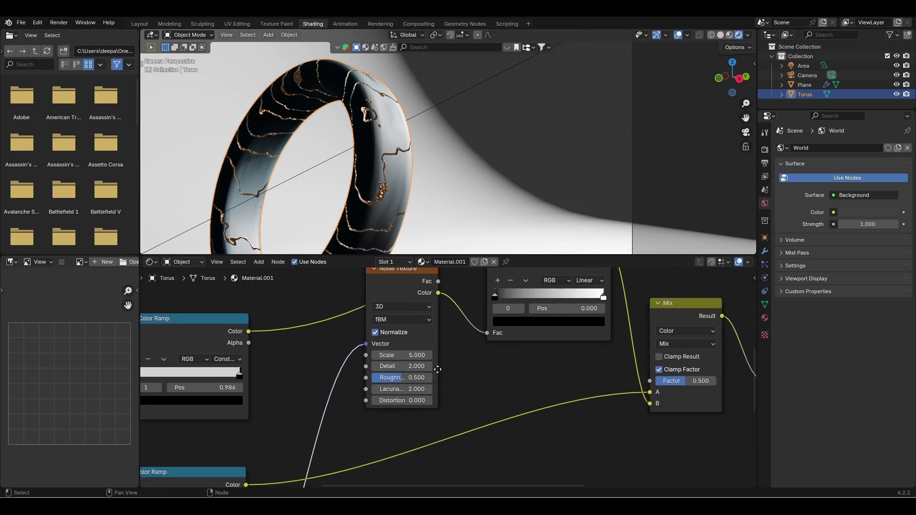
{"action": "left_click", "coordinate": [400, 349]}
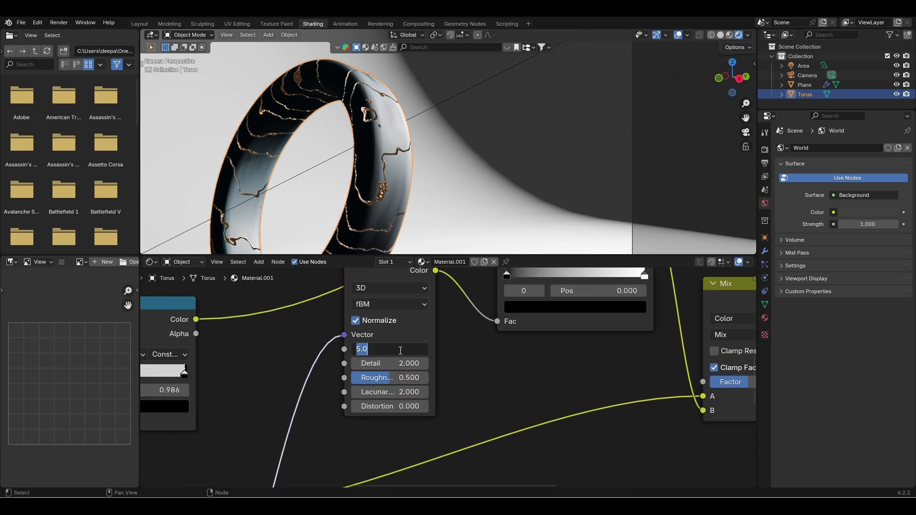
{"action": "type", "text": "3.1"}
{"action": "key", "text": "Return"}
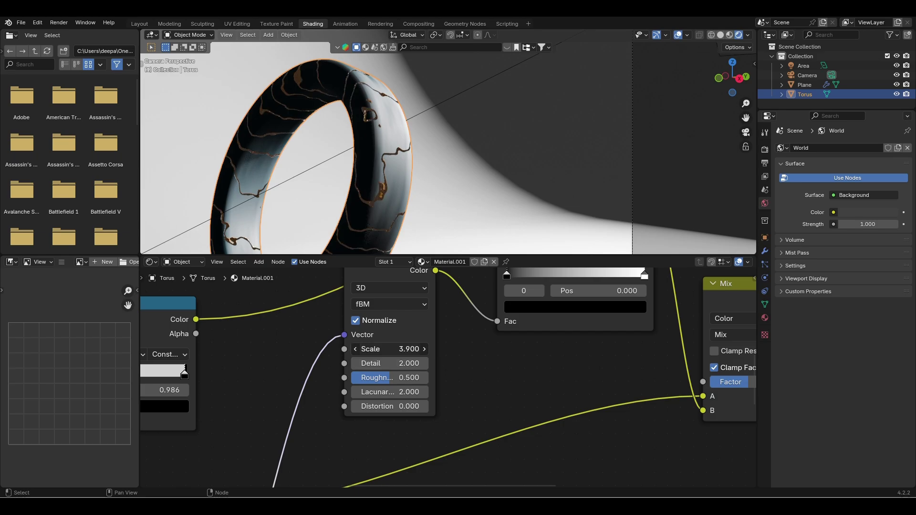
{"action": "left_click_drag", "start_coordinate": [400, 350], "coordinate": [409, 350]}
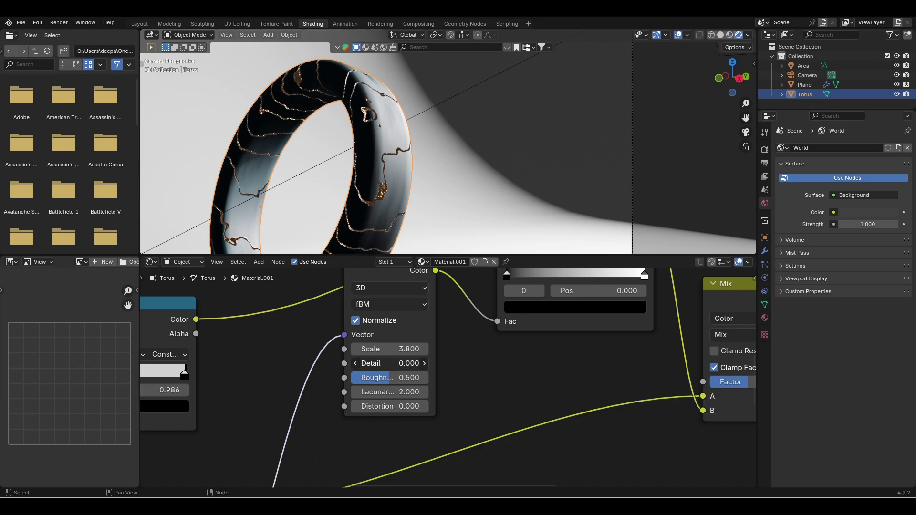
Set the lower Noise Texture's Detail to 0, Roughness to 0 and Distortion to 7
{"action": "left_click_drag", "start_coordinate": [406, 363], "coordinate": [422, 389]}
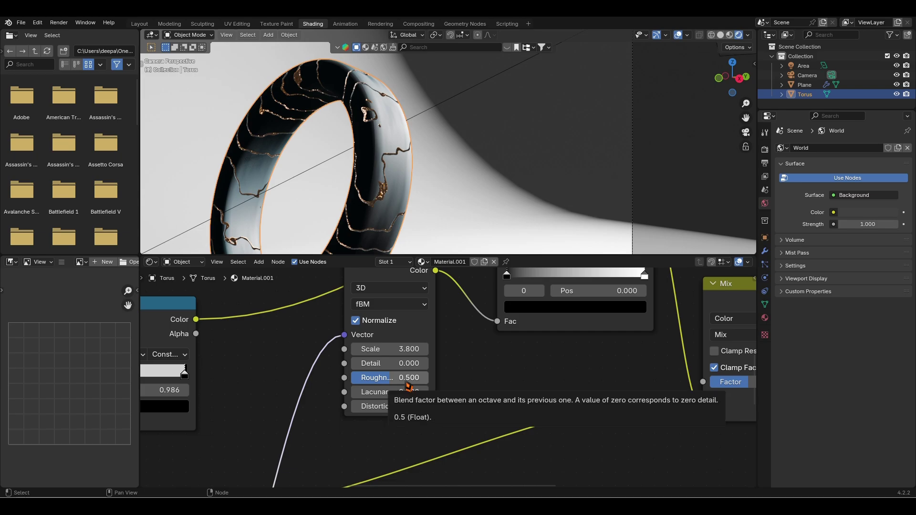
{"action": "left_click_drag", "start_coordinate": [408, 385], "coordinate": [387, 385]}
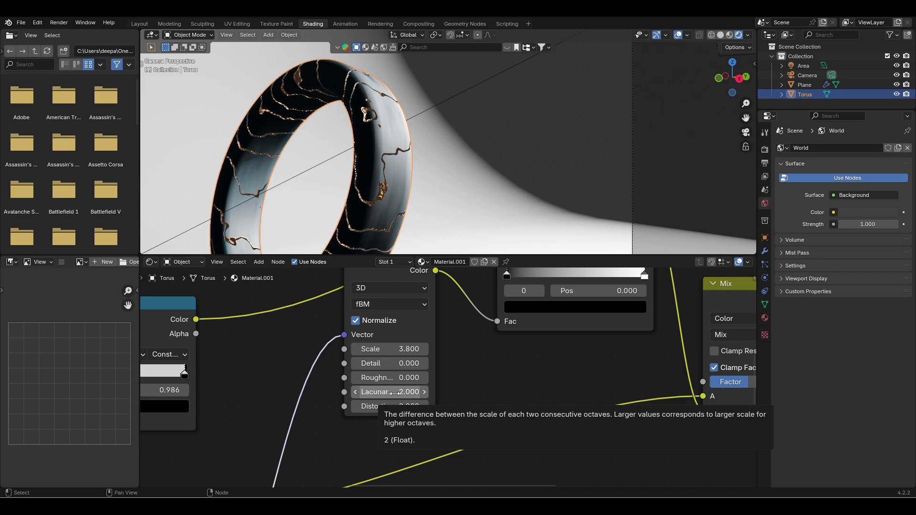
{"action": "left_click_drag", "start_coordinate": [389, 407], "coordinate": [476, 407]}
Set the upper Noise Texture's Scale to 0.6, Detail to 8.2 and Roughness to 1
{"action": "scroll", "coordinate": [439, 356], "scroll_direction": "down", "scroll_amount": 4}
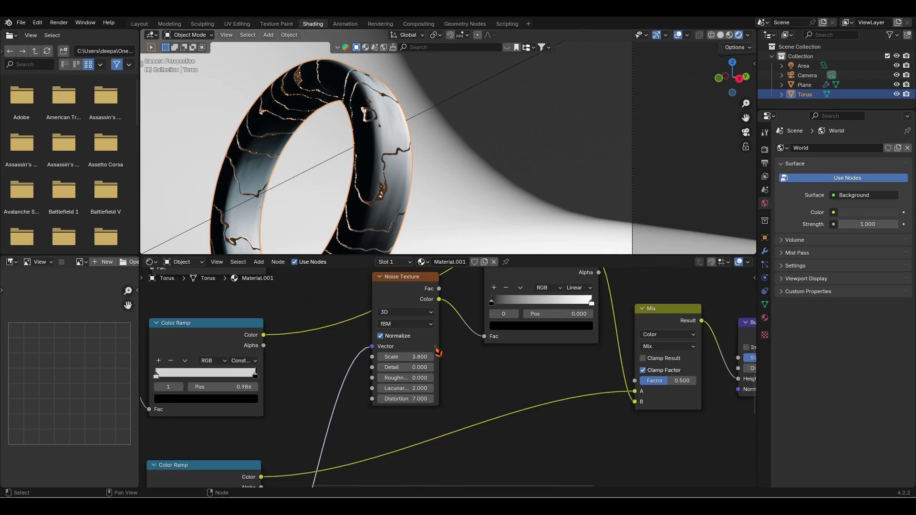
{"action": "middle_click_drag", "start_coordinate": [439, 351], "coordinate": [458, 451]}
{"action": "scroll", "coordinate": [460, 370], "scroll_direction": "down", "scroll_amount": 2}
{"action": "scroll", "coordinate": [433, 370], "scroll_direction": "up", "scroll_amount": 1}
{"action": "scroll", "coordinate": [433, 369], "scroll_direction": "up", "scroll_amount": 3}
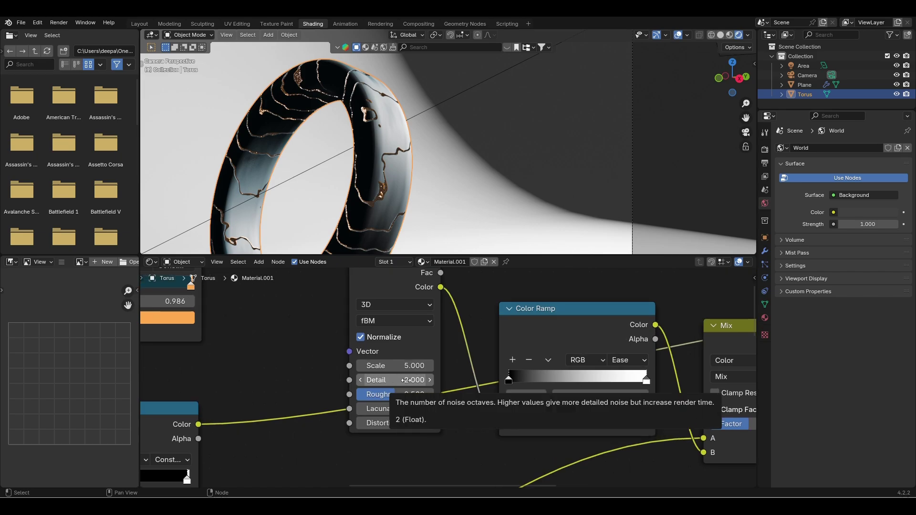
{"action": "mouse_move", "coordinate": [399, 368]}
{"action": "left_mouse_down"}
{"action": "mouse_move", "coordinate": [374, 368]}
{"action": "mouse_move", "coordinate": [430, 394]}
{"action": "left_mouse_up"}
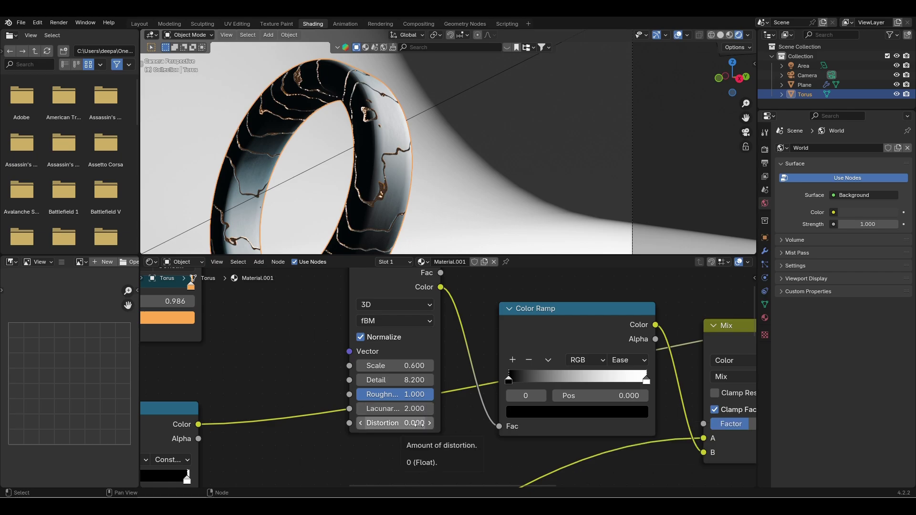
Move the black stop of the Color Ramp fed by the upper Noise Texture to position 0.405
{"action": "scroll", "coordinate": [441, 395], "scroll_direction": "down", "scroll_amount": 9}
{"action": "middle_click_drag", "start_coordinate": [473, 392], "coordinate": [397, 370]}
{"action": "scroll", "coordinate": [376, 371], "scroll_direction": "up", "scroll_amount": 6}
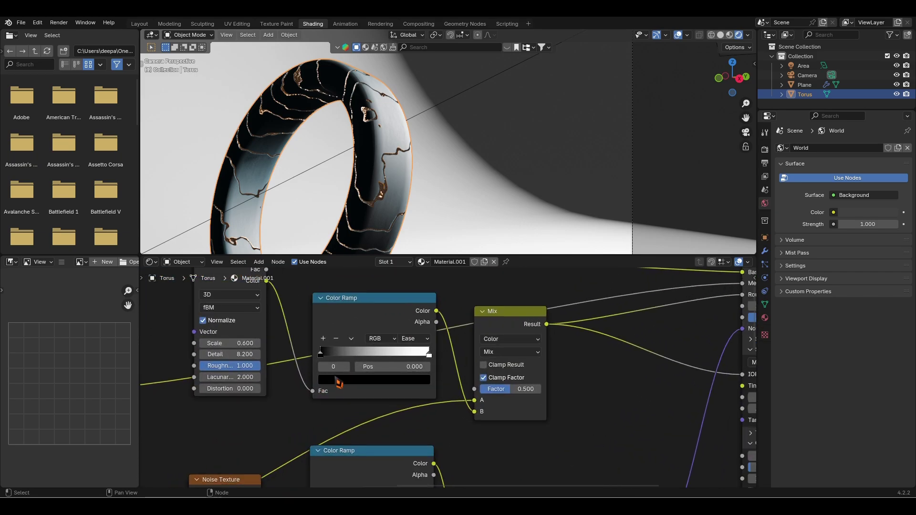
{"action": "scroll", "coordinate": [334, 377], "scroll_direction": "up", "scroll_amount": 1}
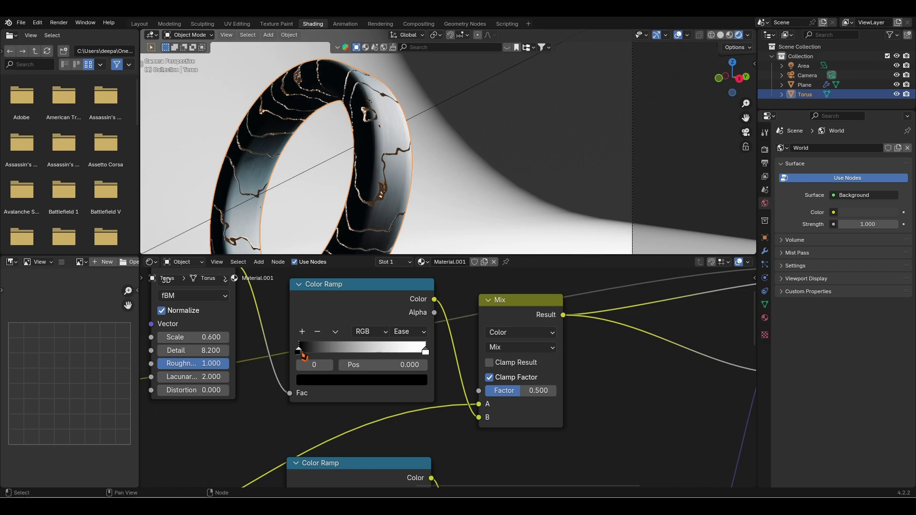
{"action": "mouse_move", "coordinate": [303, 358]}
{"action": "left_mouse_down"}
{"action": "mouse_move", "coordinate": [367, 358]}
{"action": "mouse_move", "coordinate": [348, 358]}
{"action": "mouse_move", "coordinate": [356, 359]}
{"action": "left_mouse_up"}
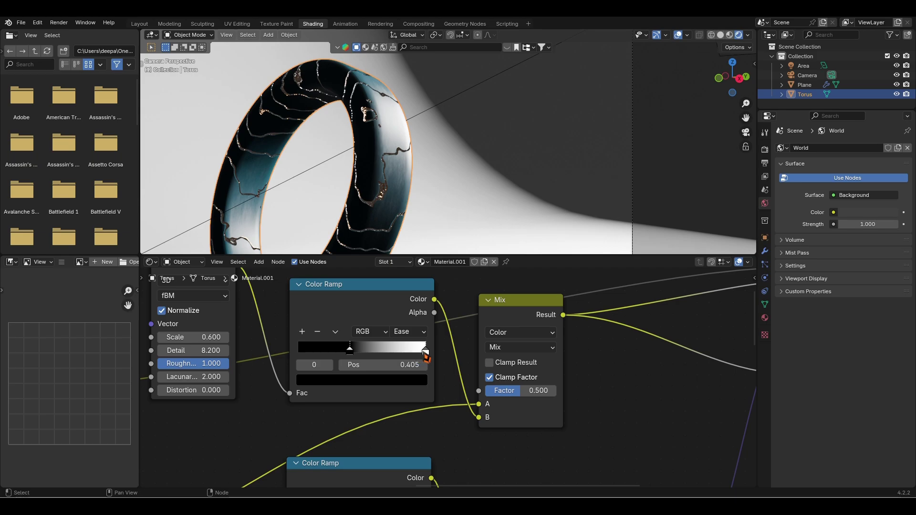
Set the upper noise's Color Ramp stops closer together, with the white stop at position 0.573 and the black stop at 0.409
{"action": "left_click_drag", "start_coordinate": [427, 355], "coordinate": [372, 362]}
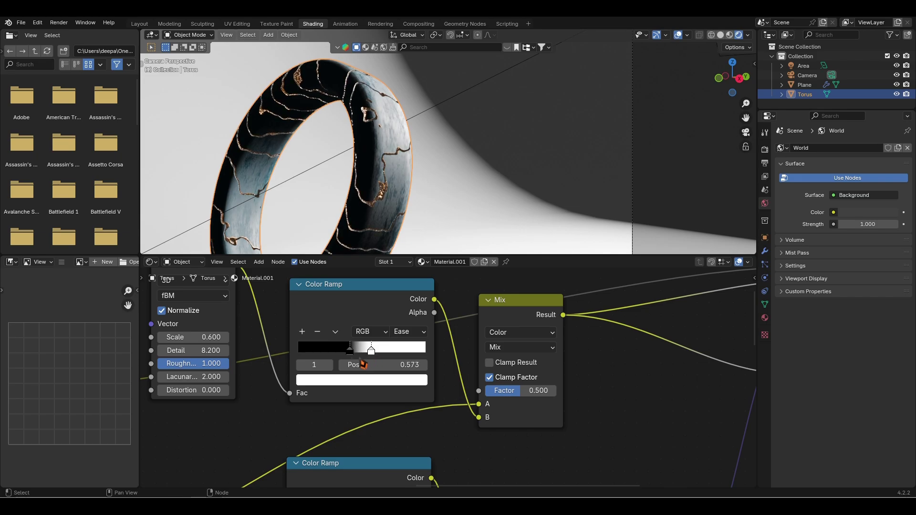
{"action": "left_click", "coordinate": [352, 356]}
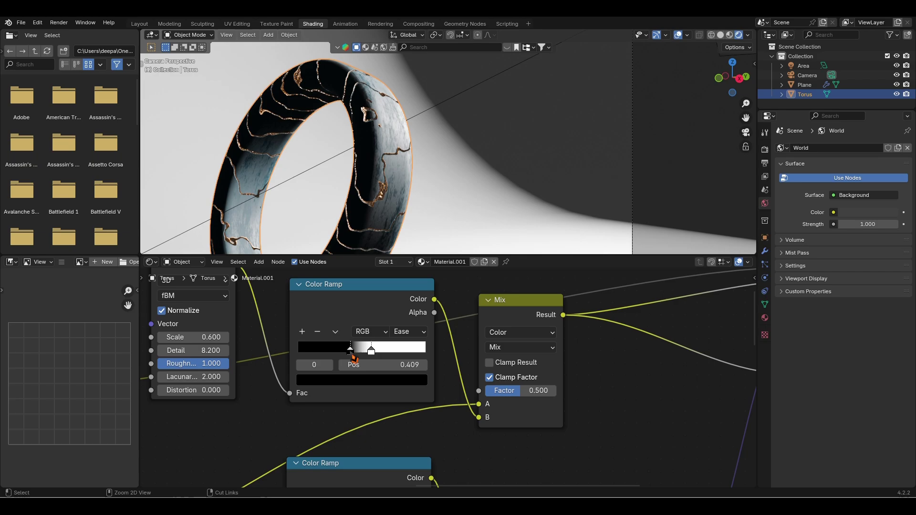
{"action": "key", "text": "ctrl+z"}
{"action": "left_click_drag", "start_coordinate": [351, 354], "coordinate": [353, 357]}
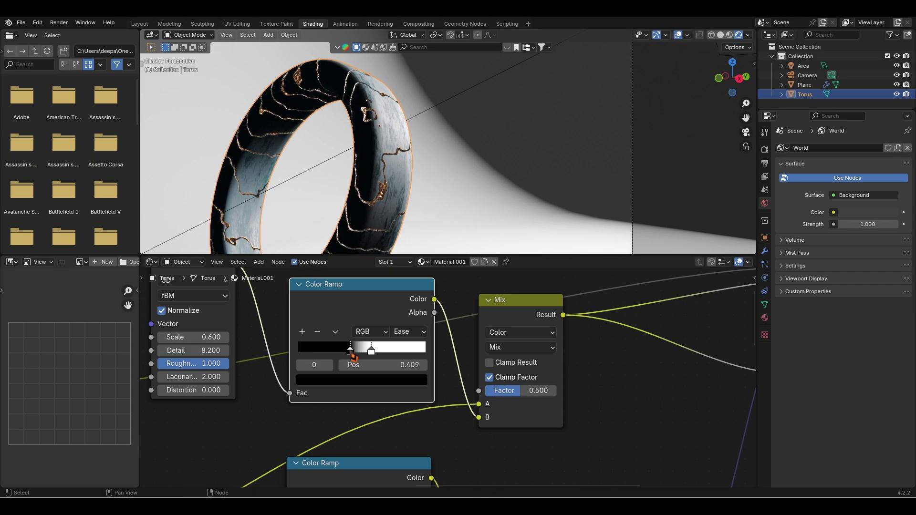
Lighten the same Color Ramp's black stop to a mid grey and set its white stop's Value to 0.786
{"action": "left_click", "coordinate": [353, 382]}
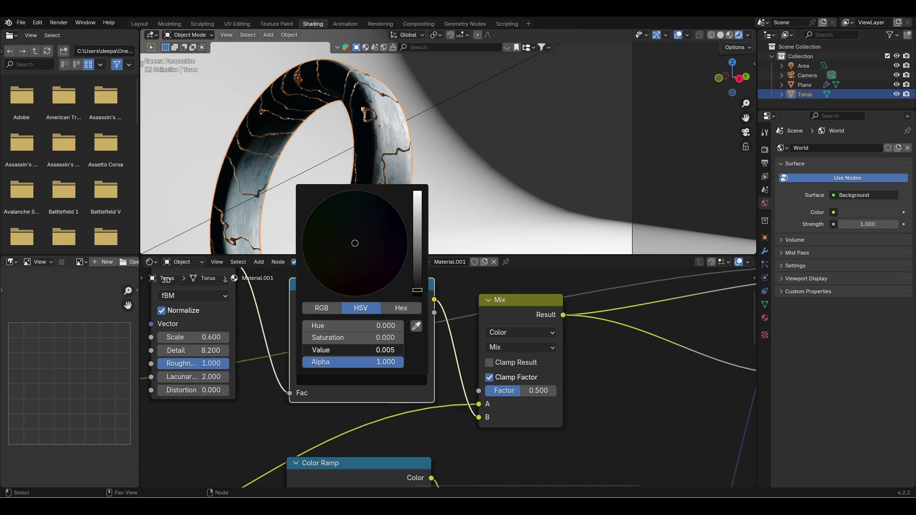
{"action": "left_click_drag", "start_coordinate": [353, 349], "coordinate": [377, 350]}
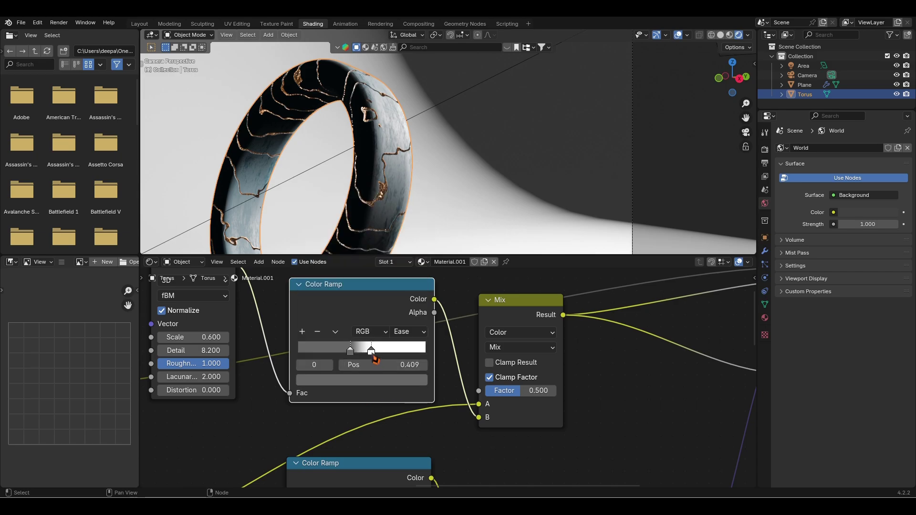
{"action": "left_click", "coordinate": [372, 352]}
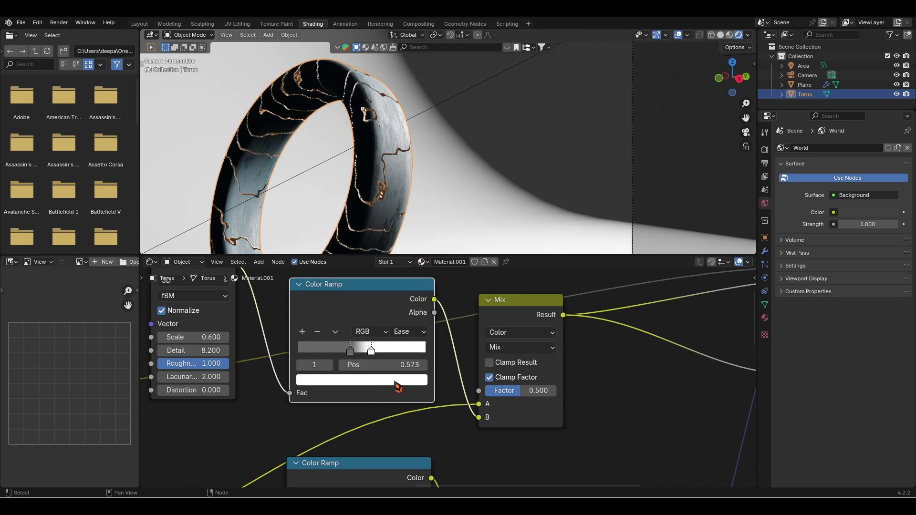
{"action": "left_click", "coordinate": [397, 381]}
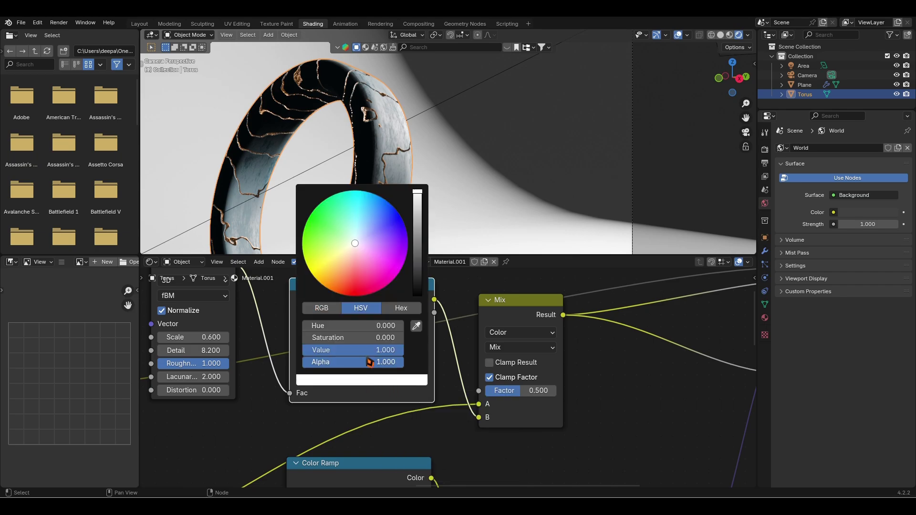
{"action": "mouse_move", "coordinate": [386, 350]}
{"action": "left_mouse_down"}
{"action": "mouse_move", "coordinate": [364, 349]}
{"action": "mouse_move", "coordinate": [380, 350]}
{"action": "left_mouse_up"}
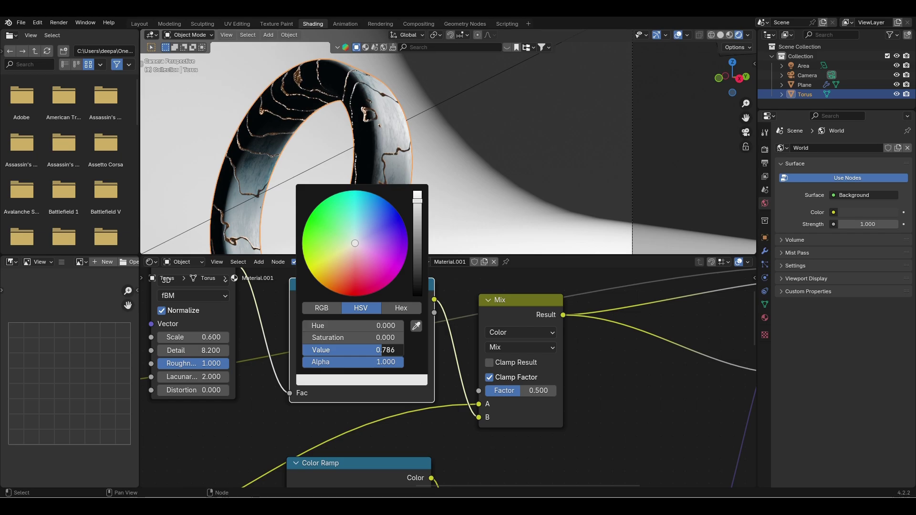
Add a middle stop to the Color Ramp fed by the lower Noise Texture and place it at position 0.332
{"action": "scroll", "coordinate": [426, 324], "scroll_direction": "down", "scroll_amount": 1}
{"action": "scroll", "coordinate": [427, 325], "scroll_direction": "down", "scroll_amount": 1}
{"action": "middle_click_drag", "start_coordinate": [394, 375], "coordinate": [396, 299]}
{"action": "scroll", "coordinate": [370, 378], "scroll_direction": "up", "scroll_amount": 2}
{"action": "middle_click_drag", "start_coordinate": [362, 401], "coordinate": [387, 296]}
{"action": "scroll", "coordinate": [396, 330], "scroll_direction": "up", "scroll_amount": 2}
{"action": "middle_click_drag", "start_coordinate": [396, 330], "coordinate": [394, 357]}
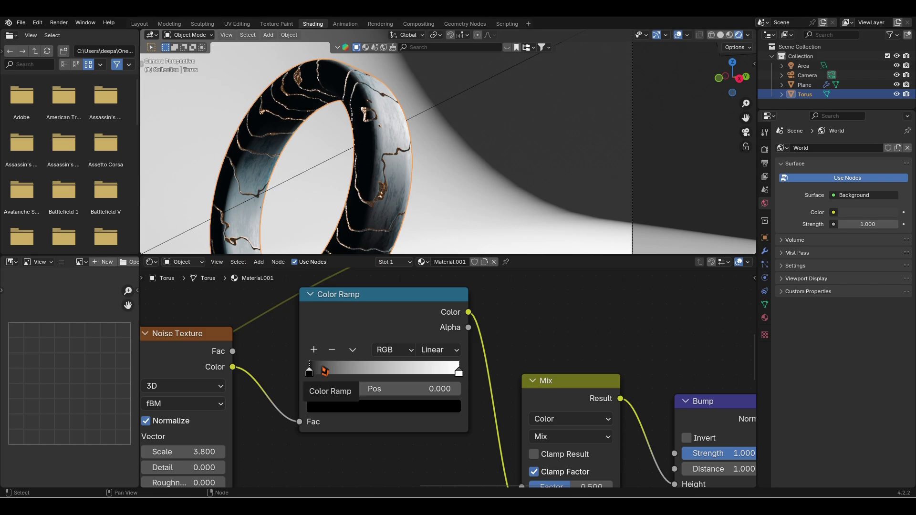
{"action": "left_click", "coordinate": [348, 415]}
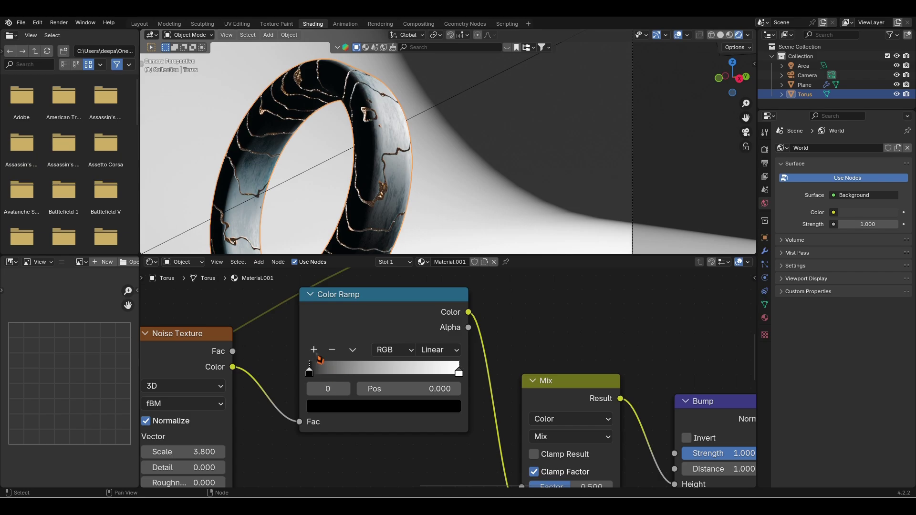
{"action": "left_click", "coordinate": [314, 351]}
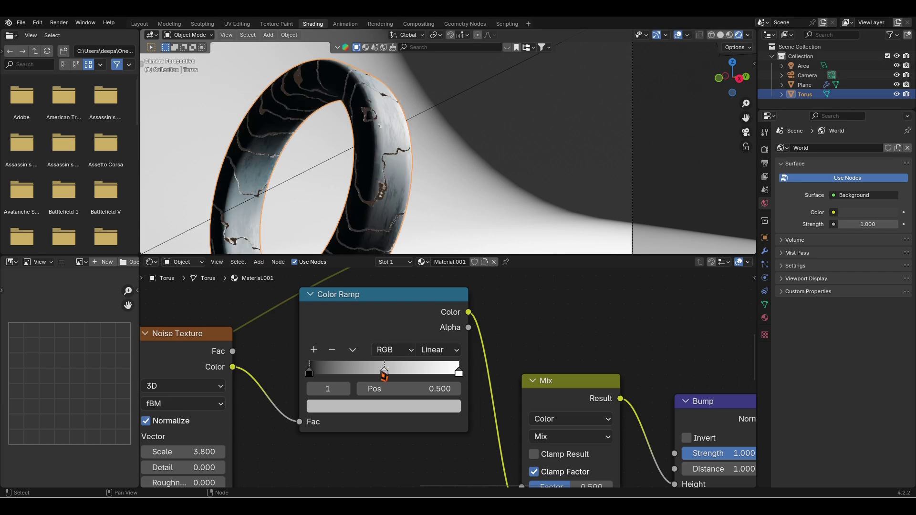
{"action": "left_click_drag", "start_coordinate": [385, 375], "coordinate": [363, 377]}
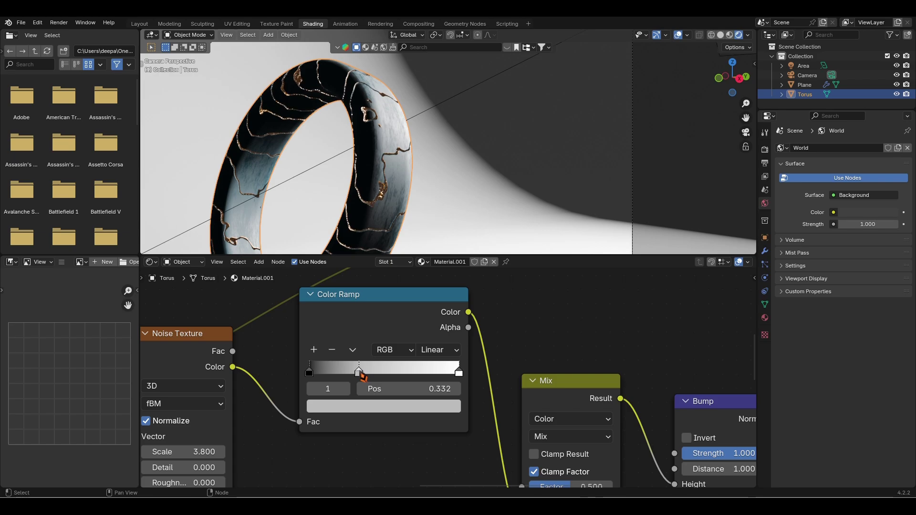
Make the lower noise's Color Ramp middle stop white with Value 1 and its end stop at position 1 black
{"action": "left_click", "coordinate": [365, 410]}
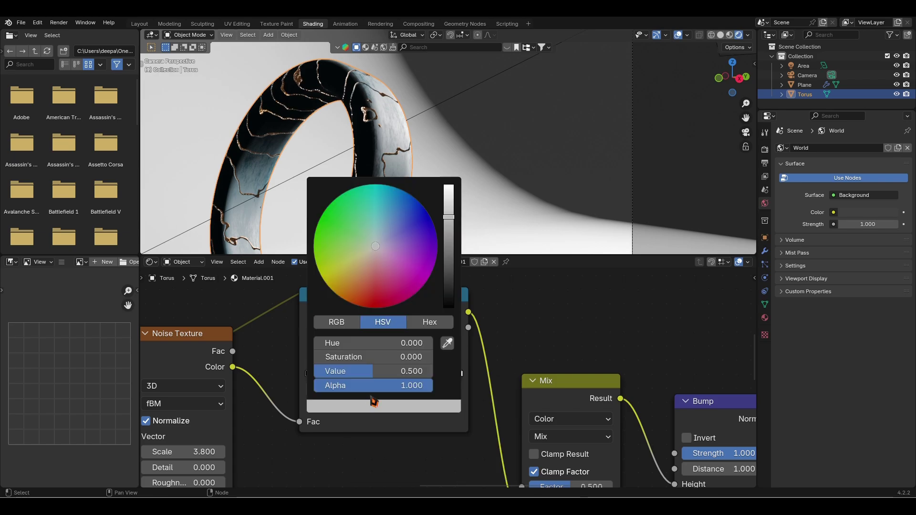
{"action": "left_click_drag", "start_coordinate": [374, 372], "coordinate": [435, 372]}
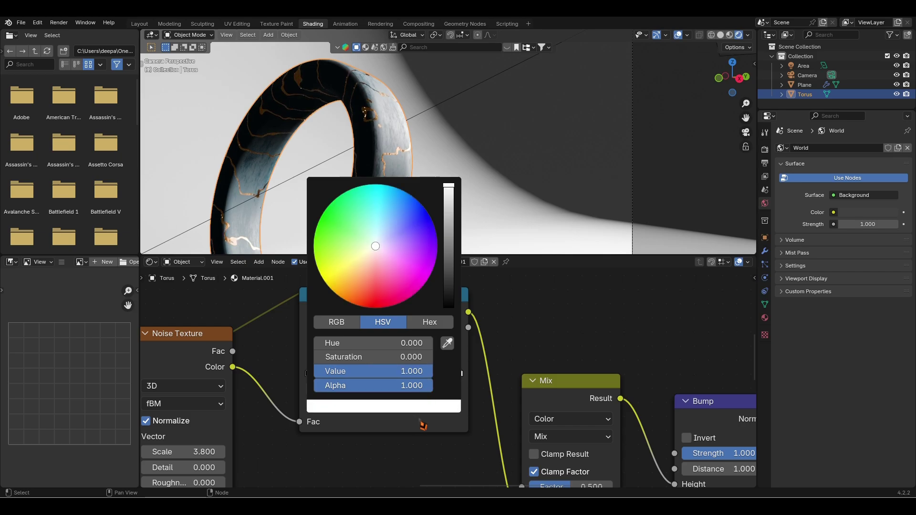
{"action": "left_click", "coordinate": [459, 374]}
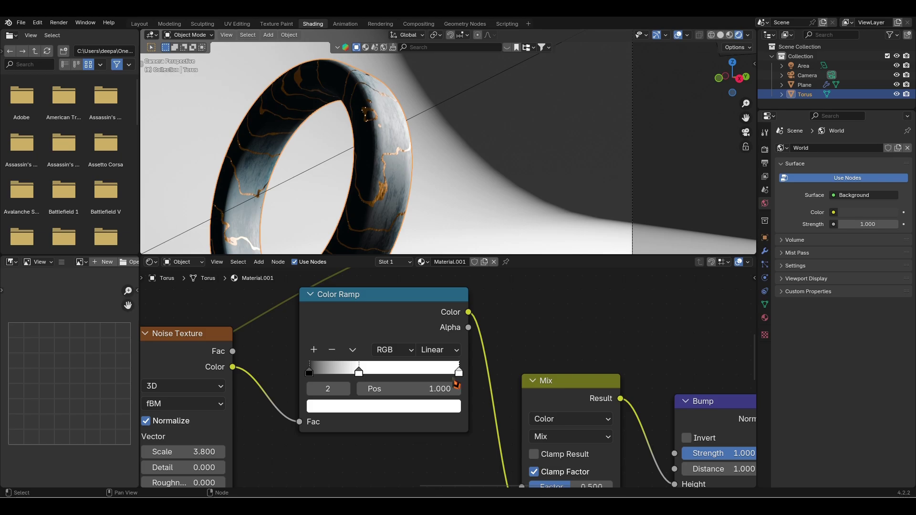
{"action": "left_click", "coordinate": [443, 406]}
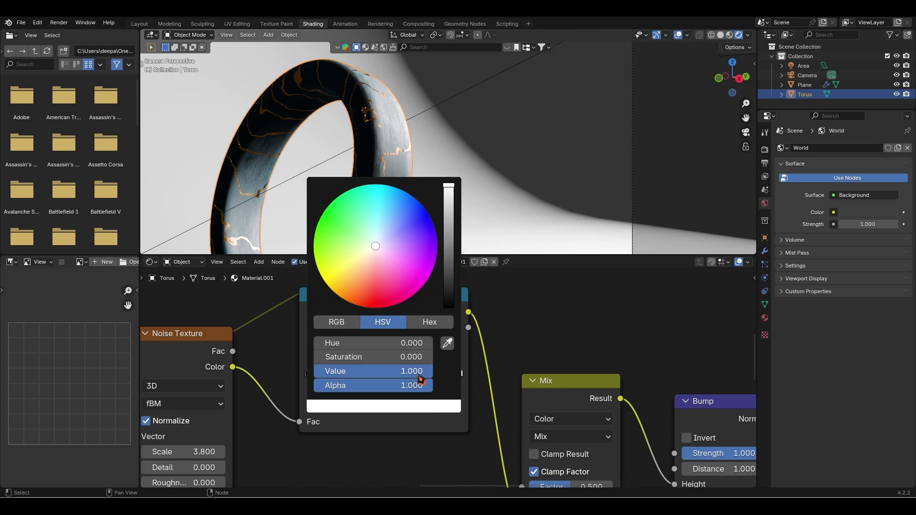
{"action": "left_click_drag", "start_coordinate": [424, 371], "coordinate": [315, 372]}
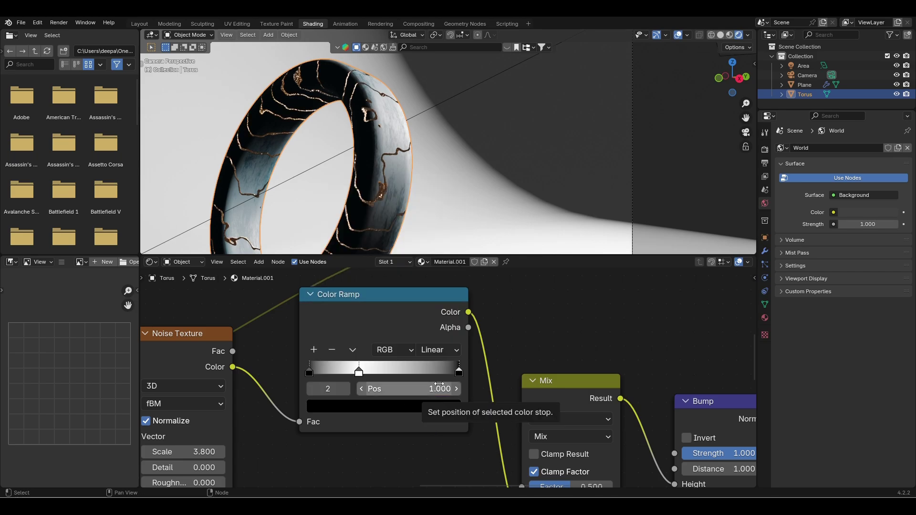
Set the Factor of the upper Mix node, which feeds the Principled BSDF's Roughness and IOR Level, to 0.425
{"action": "scroll", "coordinate": [430, 385], "scroll_direction": "down", "scroll_amount": 1}
{"action": "scroll", "coordinate": [432, 386], "scroll_direction": "down", "scroll_amount": 4}
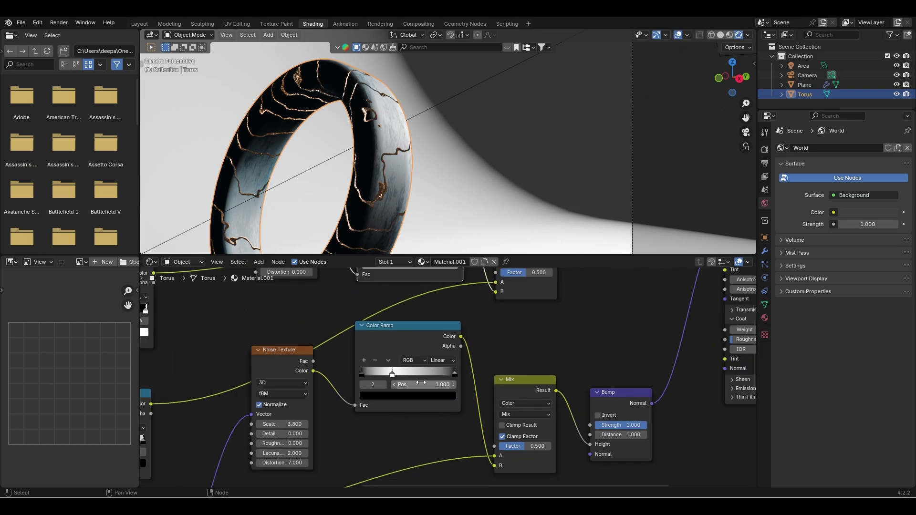
{"action": "middle_click_drag", "start_coordinate": [476, 372], "coordinate": [452, 395]}
{"action": "scroll", "coordinate": [479, 332], "scroll_direction": "up", "scroll_amount": 2}
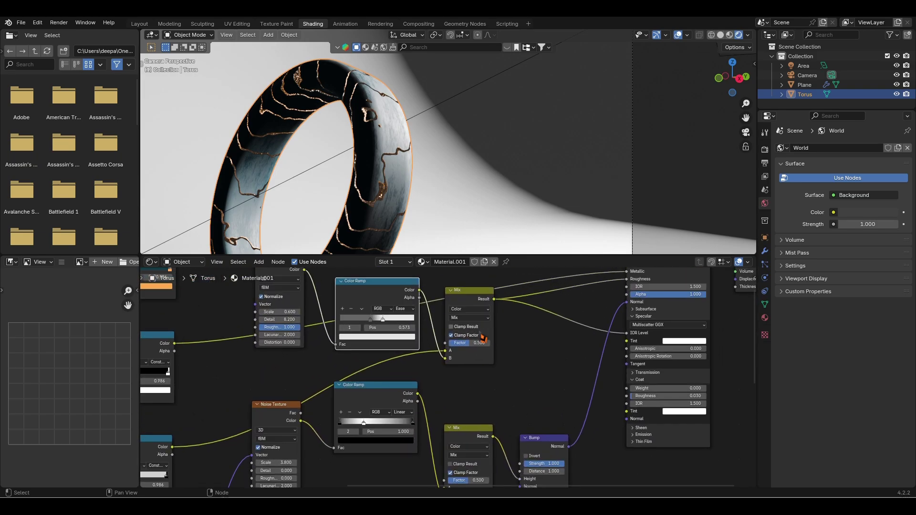
{"action": "scroll", "coordinate": [485, 337], "scroll_direction": "up", "scroll_amount": 4}
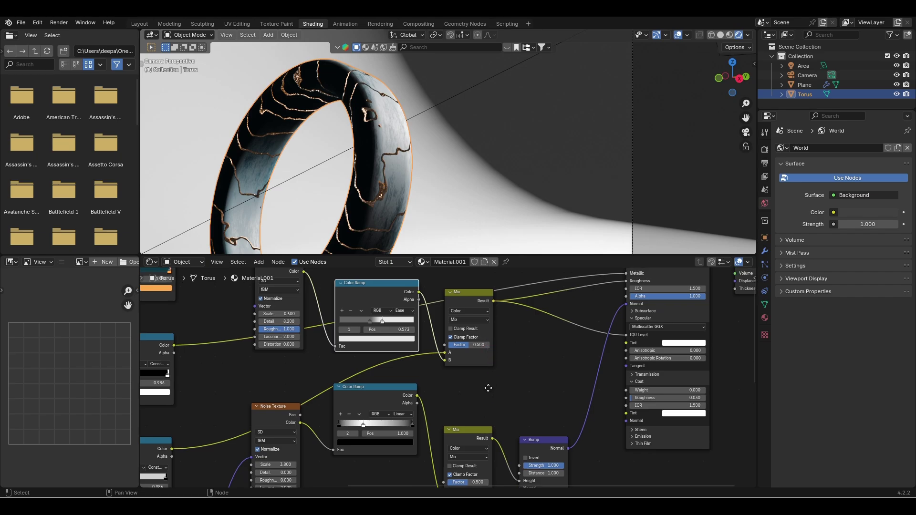
{"action": "scroll", "coordinate": [480, 351], "scroll_direction": "up", "scroll_amount": 3}
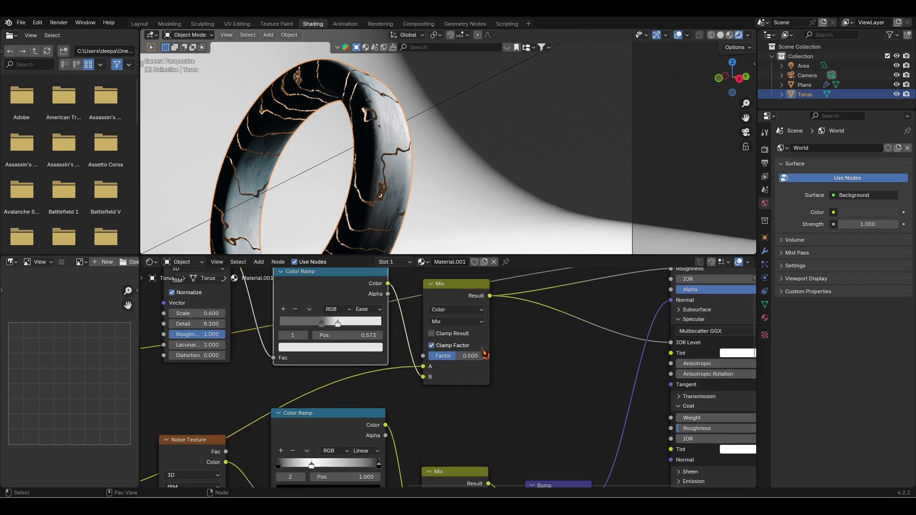
{"action": "left_click_drag", "start_coordinate": [442, 360], "coordinate": [437, 360]}
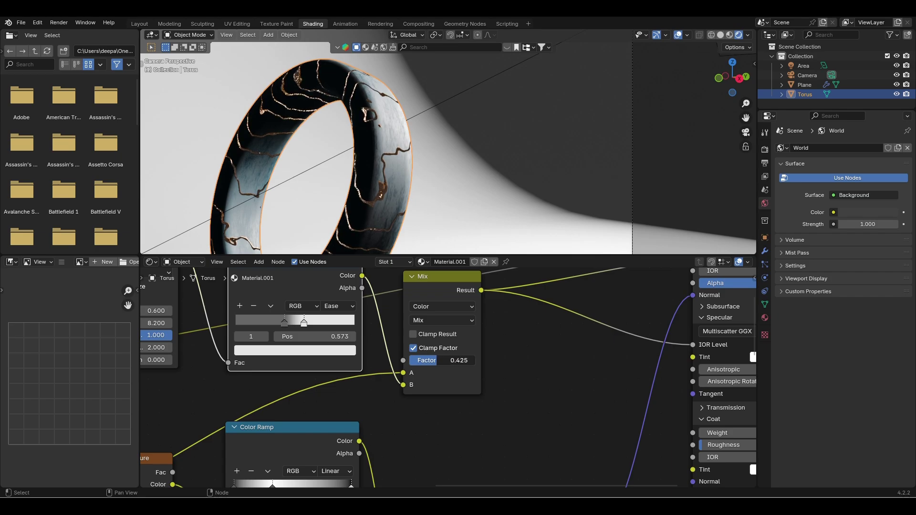
Set the Factor of the lower Mix node, which feeds the Bump Height, to 0.067
{"action": "middle_click_drag", "start_coordinate": [466, 403], "coordinate": [443, 284]}
{"action": "middle_click_drag", "start_coordinate": [436, 424], "coordinate": [443, 380]}
{"action": "scroll", "coordinate": [442, 380], "scroll_direction": "up", "scroll_amount": 4}
{"action": "scroll", "coordinate": [443, 385], "scroll_direction": "up", "scroll_amount": 1}
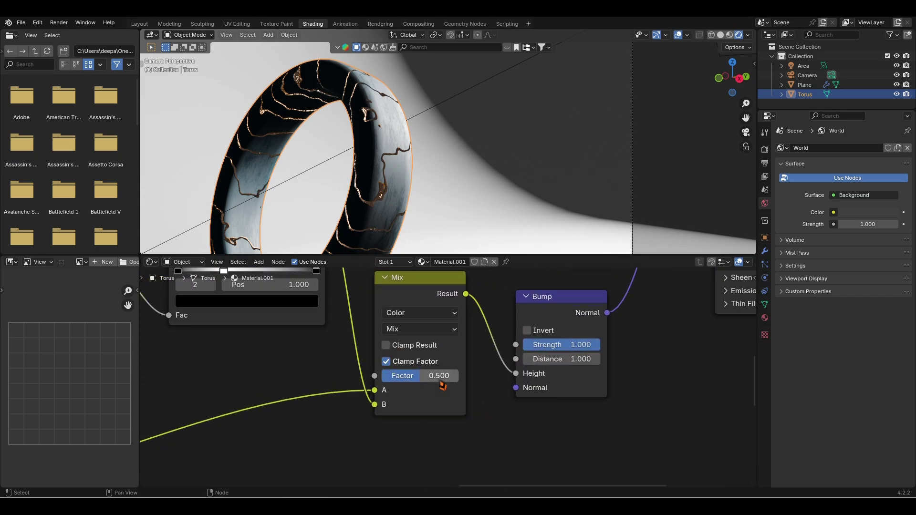
{"action": "scroll", "coordinate": [443, 385], "scroll_direction": "up", "scroll_amount": 1}
{"action": "left_click_drag", "start_coordinate": [429, 376], "coordinate": [394, 377]}
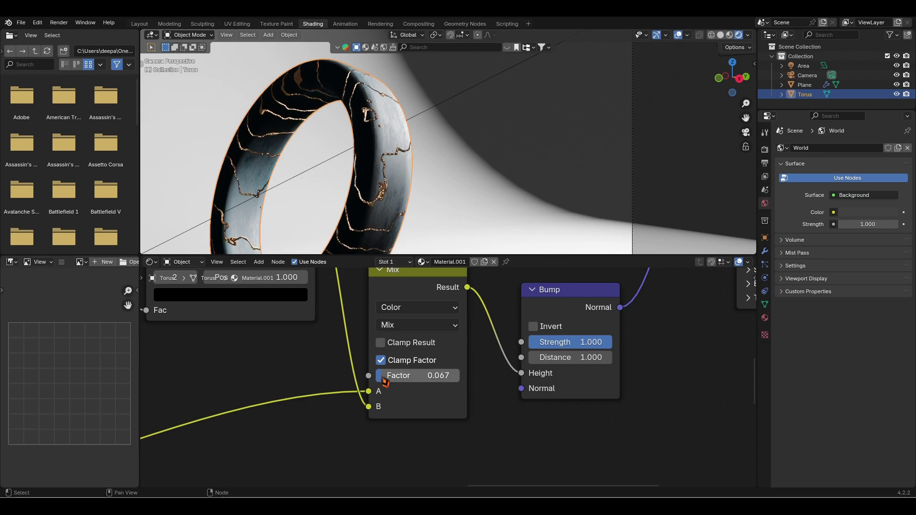
Set the Bump node's Strength to 0.517 and its Distance to 0.8
{"action": "scroll", "coordinate": [396, 403], "scroll_direction": "down", "scroll_amount": 2}
{"action": "scroll", "coordinate": [416, 397], "scroll_direction": "down", "scroll_amount": 1}
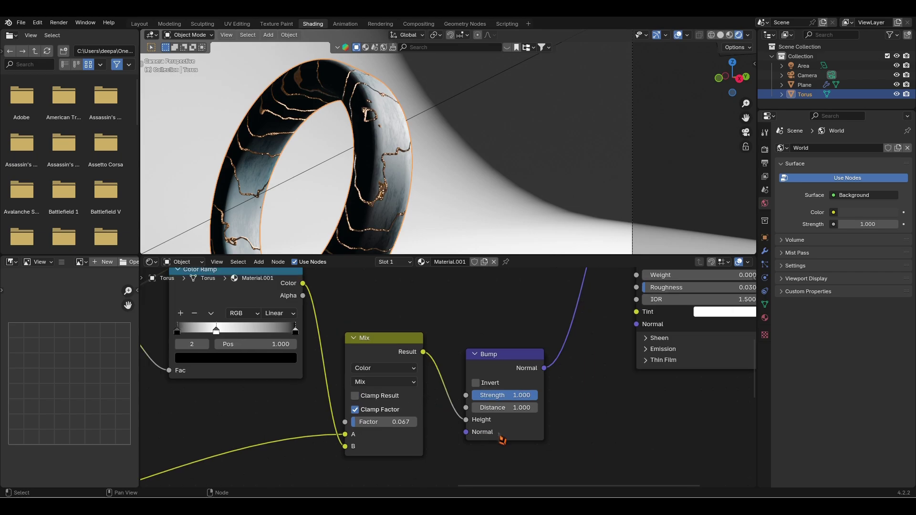
{"action": "scroll", "coordinate": [503, 424], "scroll_direction": "up", "scroll_amount": 3}
{"action": "mouse_move", "coordinate": [509, 398]}
{"action": "left_mouse_down"}
{"action": "mouse_move", "coordinate": [462, 397]}
{"action": "mouse_move", "coordinate": [492, 397]}
{"action": "left_mouse_up"}
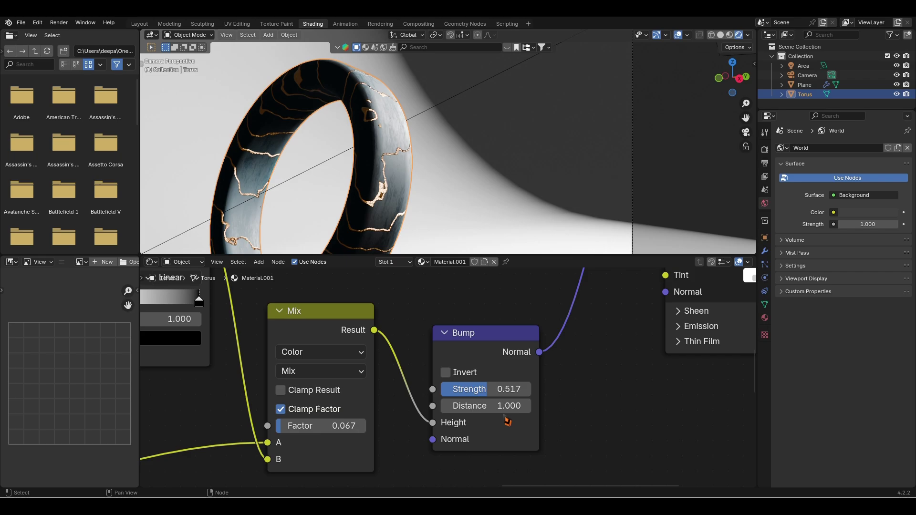
{"action": "mouse_move", "coordinate": [485, 406]}
{"action": "left_mouse_down"}
{"action": "mouse_move", "coordinate": [460, 406]}
{"action": "mouse_move", "coordinate": [480, 405]}
{"action": "left_mouse_up"}
Set the main IOR of the Principled BSDF to 1.45
{"action": "scroll", "coordinate": [482, 410], "scroll_direction": "down", "scroll_amount": 3}
{"action": "scroll", "coordinate": [482, 408], "scroll_direction": "down", "scroll_amount": 1}
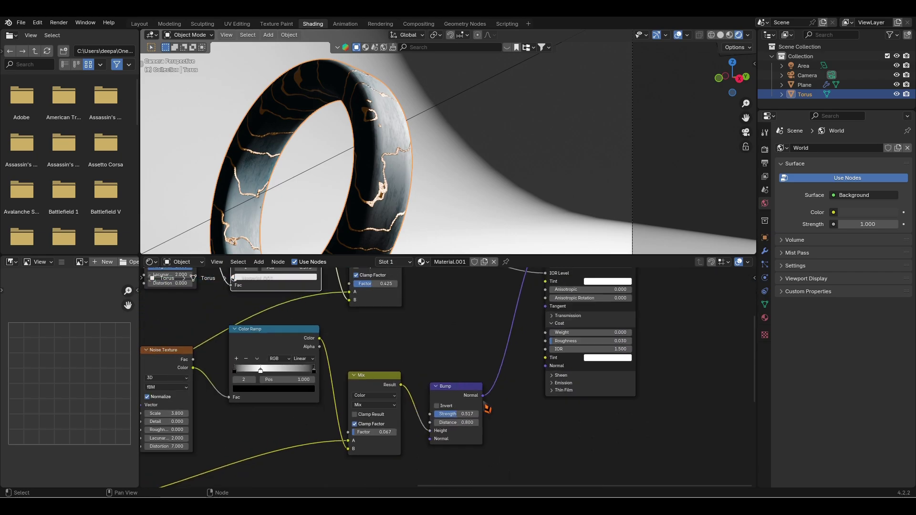
{"action": "middle_click_drag", "start_coordinate": [505, 344], "coordinate": [458, 384]}
{"action": "scroll", "coordinate": [491, 374], "scroll_direction": "up", "scroll_amount": 1}
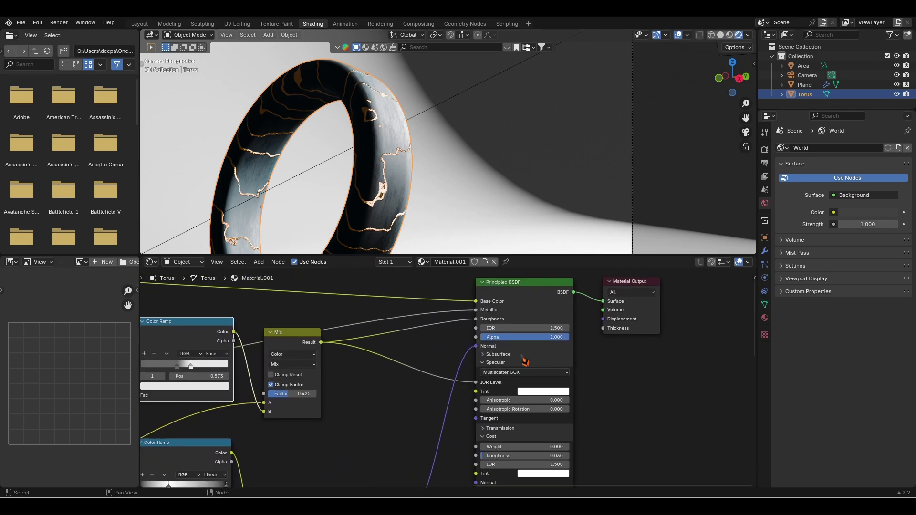
{"action": "scroll", "coordinate": [549, 327], "scroll_direction": "up", "scroll_amount": 1}
{"action": "left_click", "coordinate": [557, 323]}
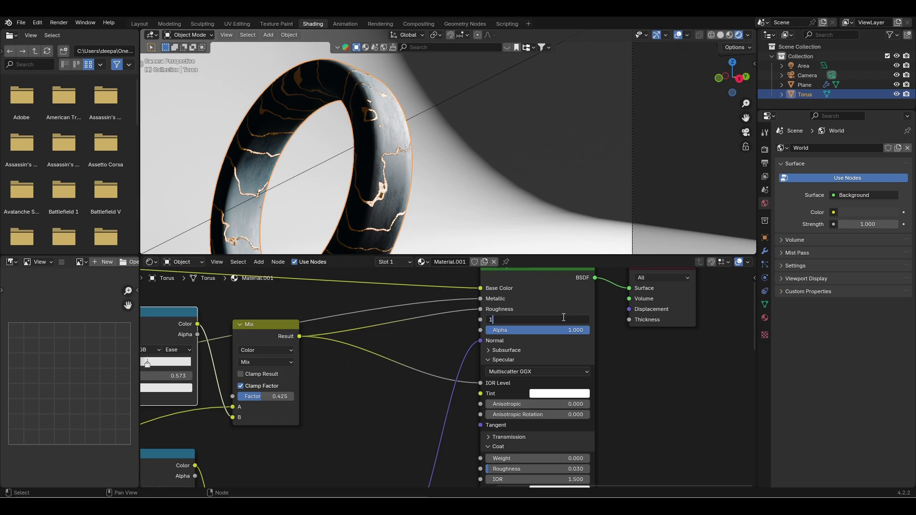
{"action": "type", "text": "1.45"}
{"action": "key", "text": "Return"}
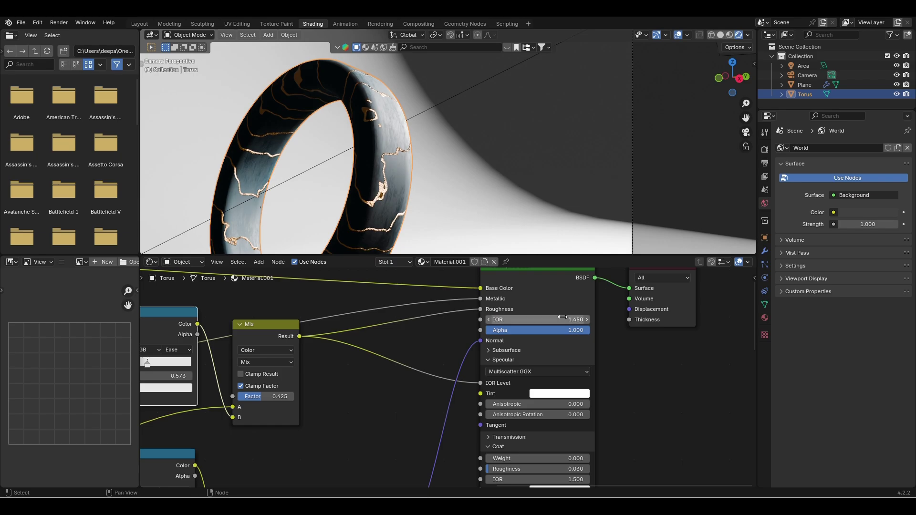
{"action": "scroll", "coordinate": [552, 318], "scroll_direction": "down", "scroll_amount": 2}
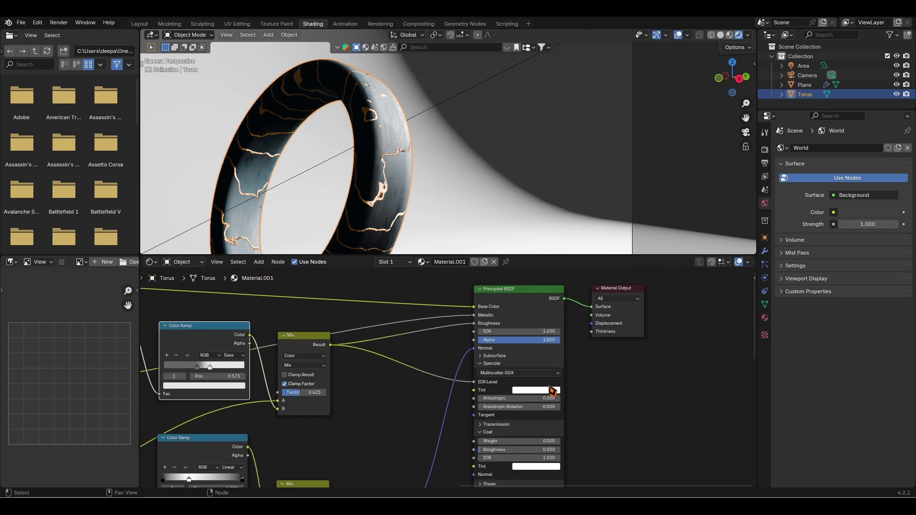
{"action": "middle_click_drag", "start_coordinate": [550, 387], "coordinate": [525, 394]}
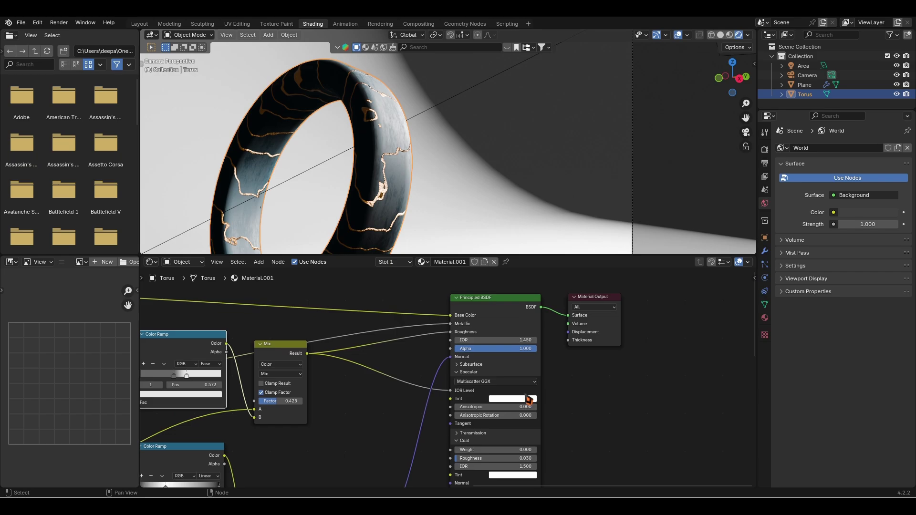
{"action": "scroll", "coordinate": [529, 393], "scroll_direction": "down", "scroll_amount": 1}
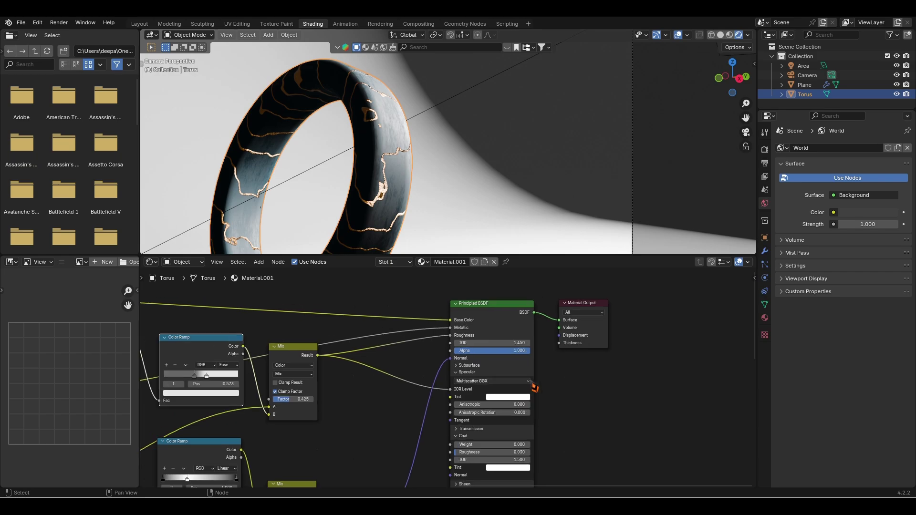
{"action": "scroll", "coordinate": [534, 373], "scroll_direction": "down", "scroll_amount": 4}
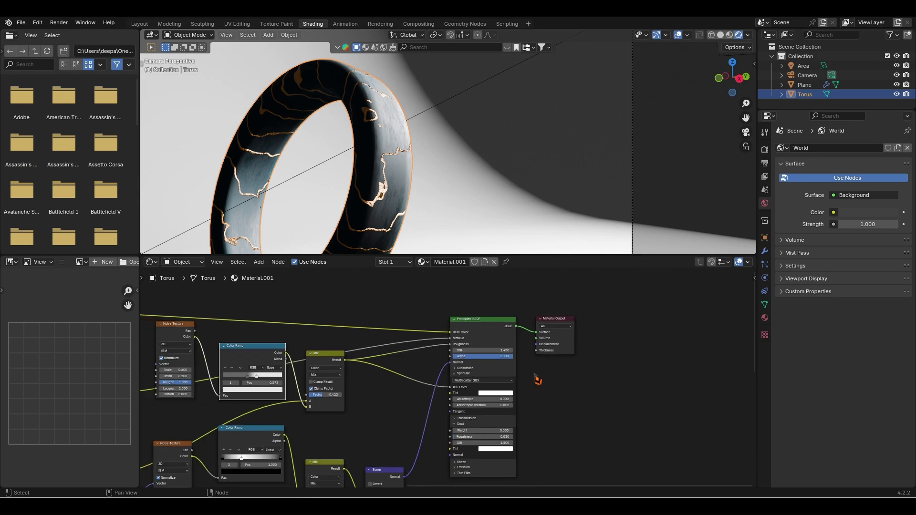
{"action": "middle_click_drag", "start_coordinate": [437, 374], "coordinate": [541, 354]}
{"action": "scroll", "coordinate": [540, 355], "scroll_direction": "down", "scroll_amount": 2}
{"action": "mouse_move", "coordinate": [313, 345]}
{"action": "middle_mouse_down"}
{"action": "mouse_move", "coordinate": [406, 353]}
{"action": "mouse_move", "coordinate": [399, 339]}
{"action": "mouse_move", "coordinate": [323, 333]}
{"action": "middle_mouse_up"}
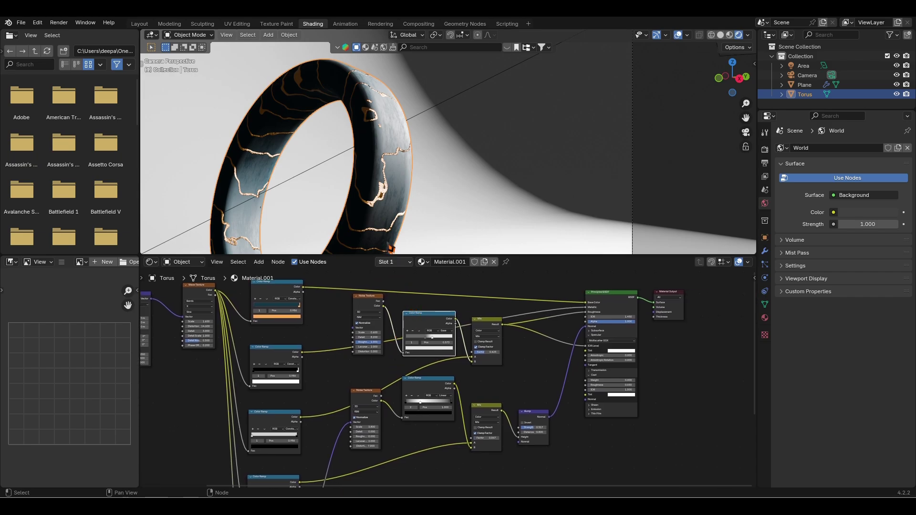
Show the rendered camera view in the Layout workspace and raise the backdrop plane and the ring together slightly along Z
{"action": "left_click", "coordinate": [145, 26]}
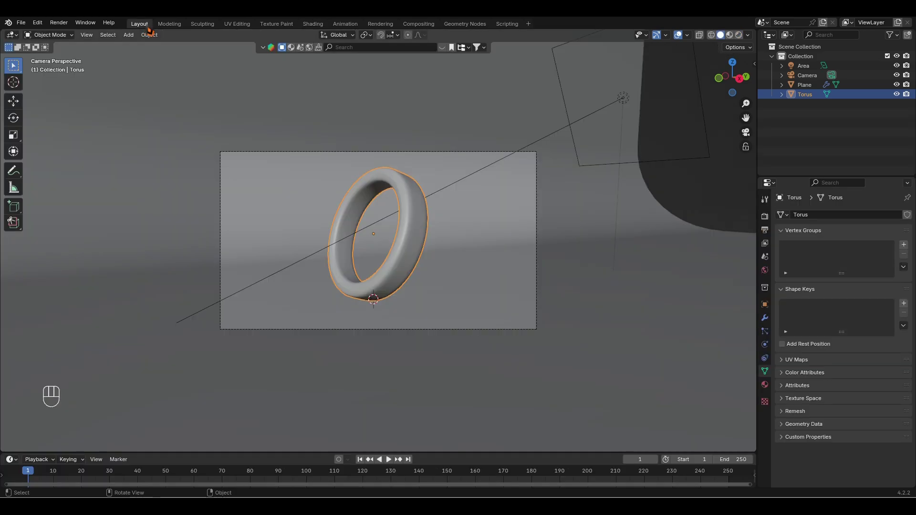
{"action": "left_click", "coordinate": [438, 120]}
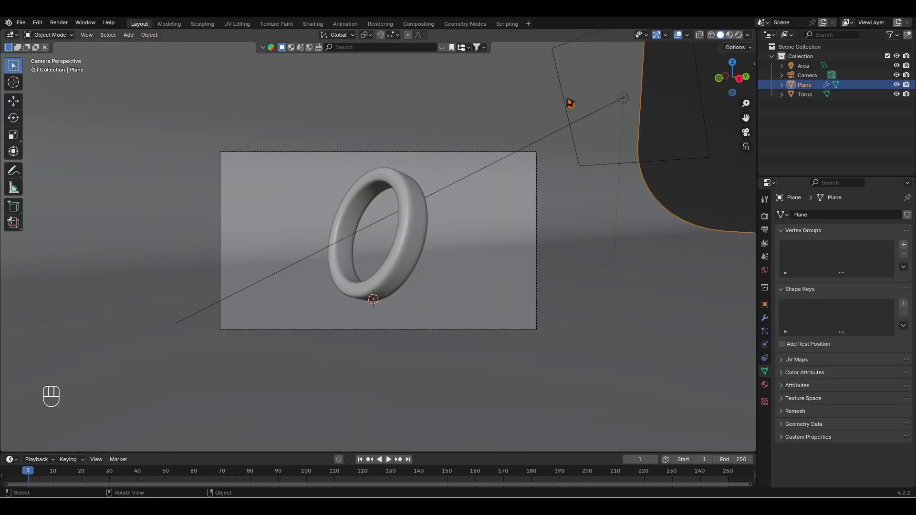
{"action": "left_click", "coordinate": [739, 34]}
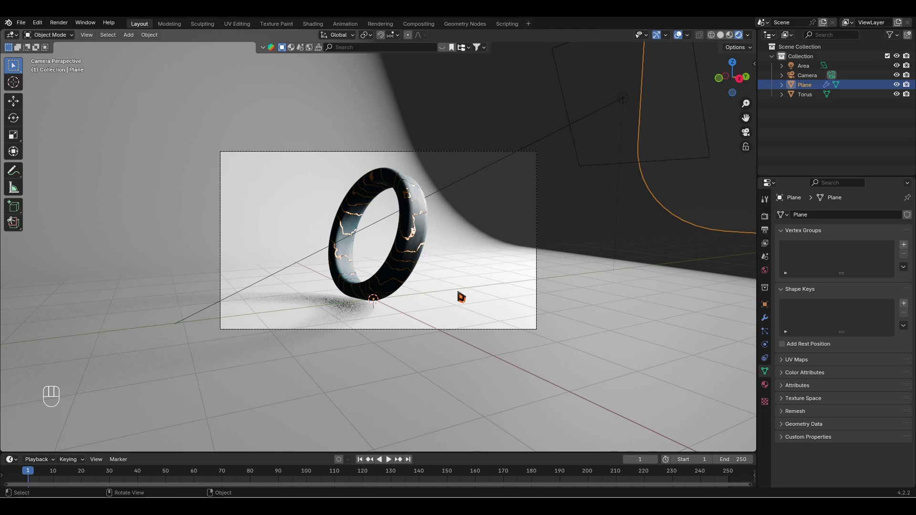
{"action": "left_click", "coordinate": [408, 283]}
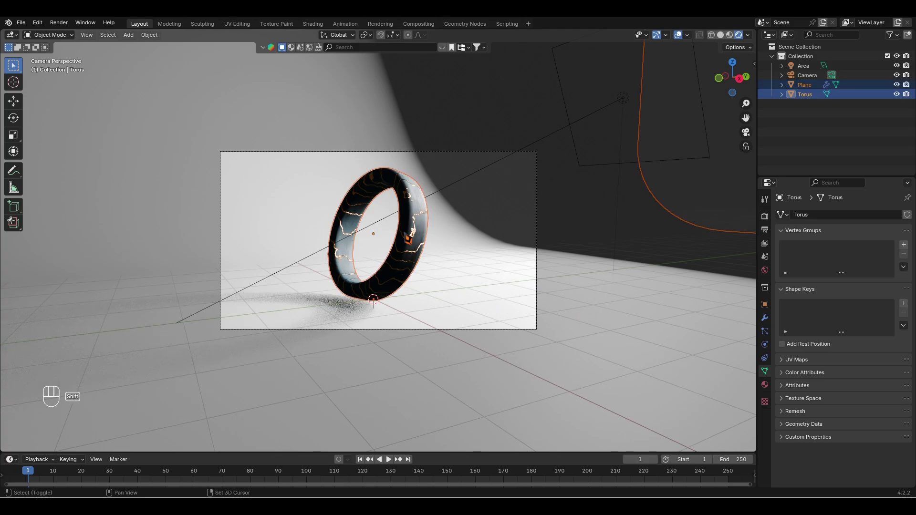
{"action": "key", "text": "g"}
{"action": "key", "text": "z"}
{"action": "left_click", "coordinate": [439, 287]}
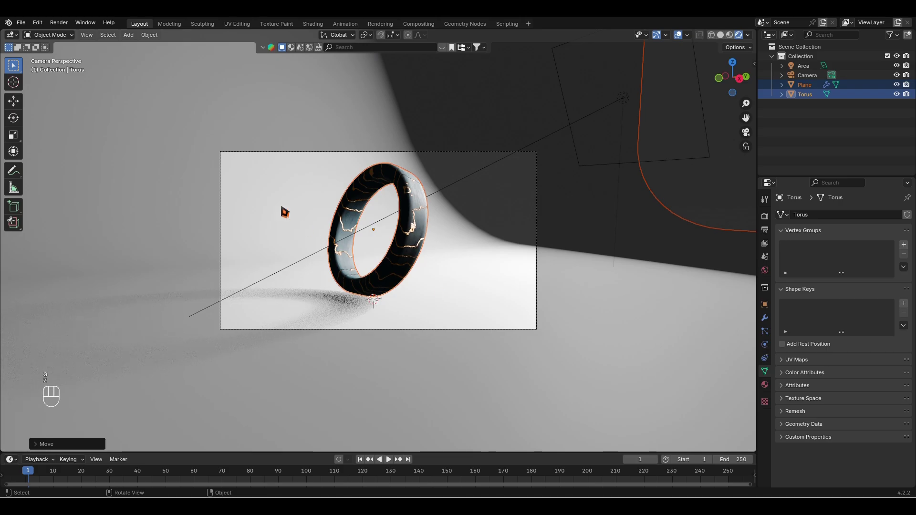
Give the backdrop plane's material Metallic 1.000, Roughness 0.429 and a tan Base Color with Hue 0.088, Saturation 0.618 and Value 0.800
{"action": "left_click", "coordinate": [221, 126]}
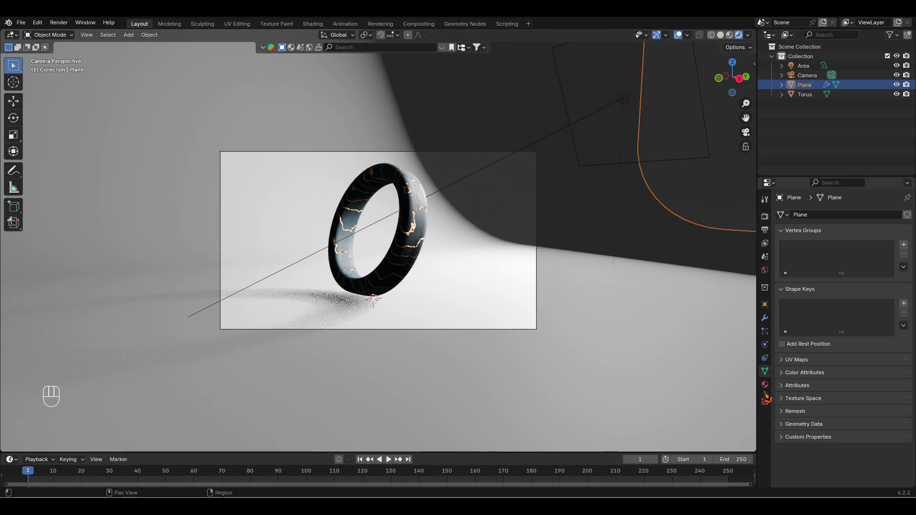
{"action": "left_click", "coordinate": [766, 386]}
{"action": "left_click", "coordinate": [820, 257]}
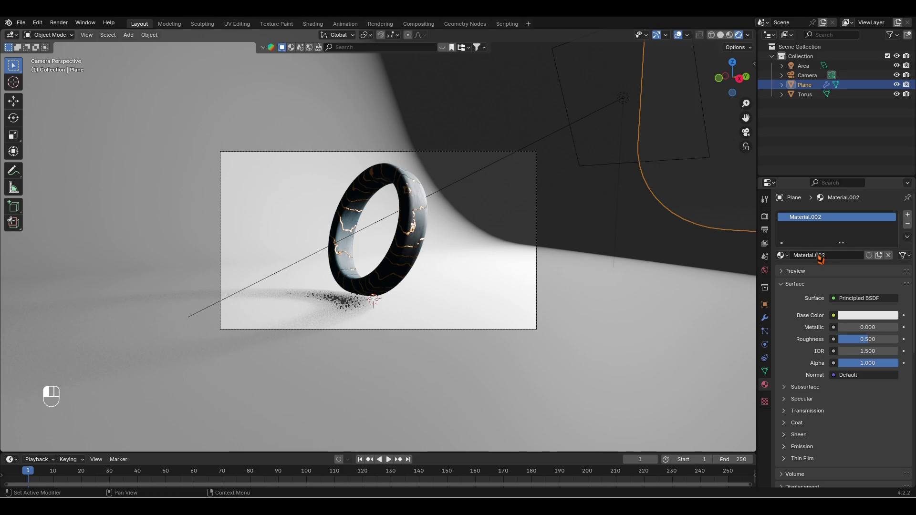
{"action": "left_click_drag", "start_coordinate": [835, 327], "coordinate": [874, 342]}
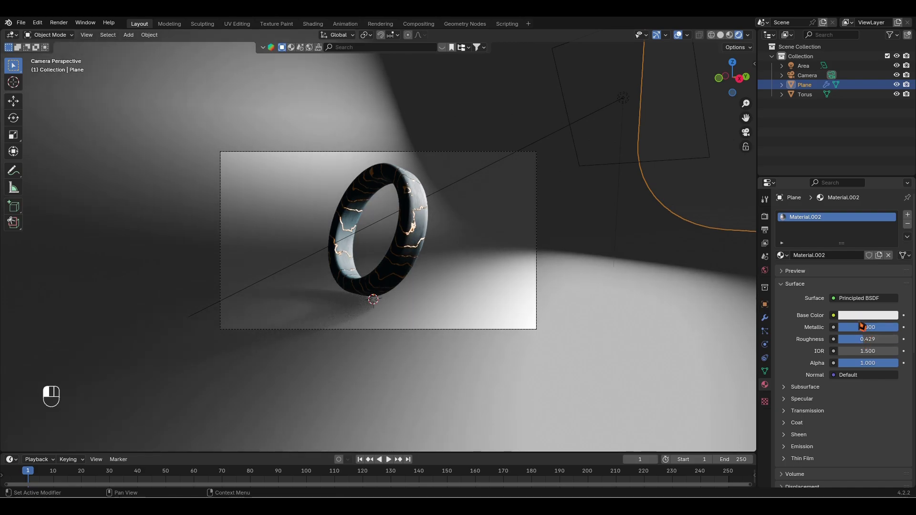
{"action": "left_click", "coordinate": [863, 316]}
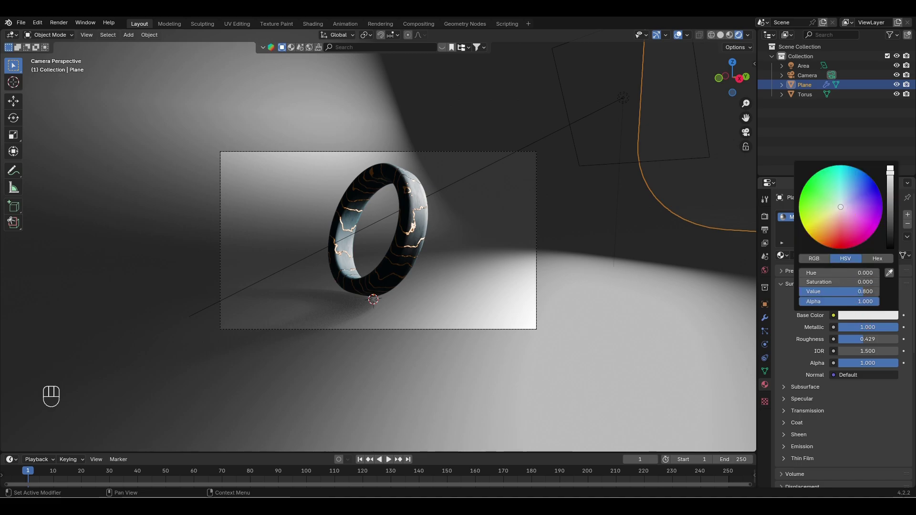
{"action": "left_click_drag", "start_coordinate": [844, 210], "coordinate": [832, 219]}
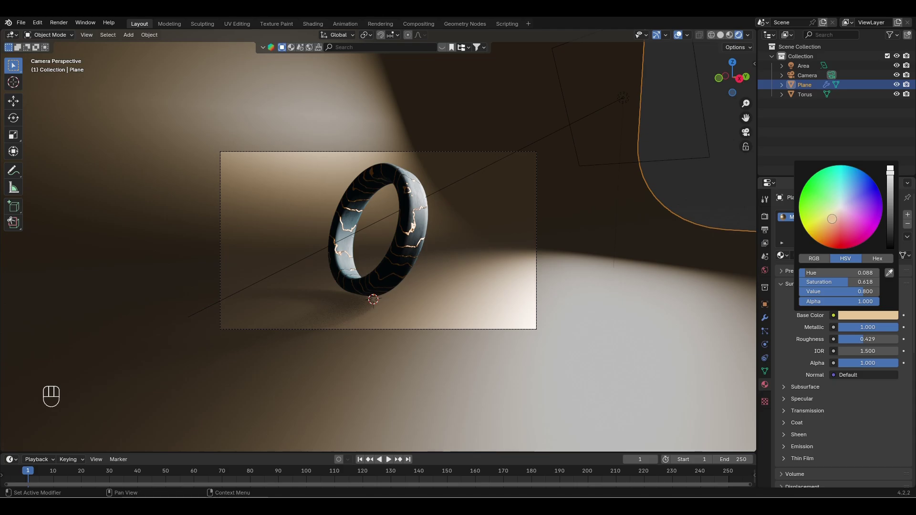
Move the area light in the positive direction along the global Y axis, farther from the ring
{"action": "middle_click_drag", "start_coordinate": [436, 197], "coordinate": [432, 198]}
{"action": "scroll", "coordinate": [441, 211], "scroll_direction": "down", "scroll_amount": 3}
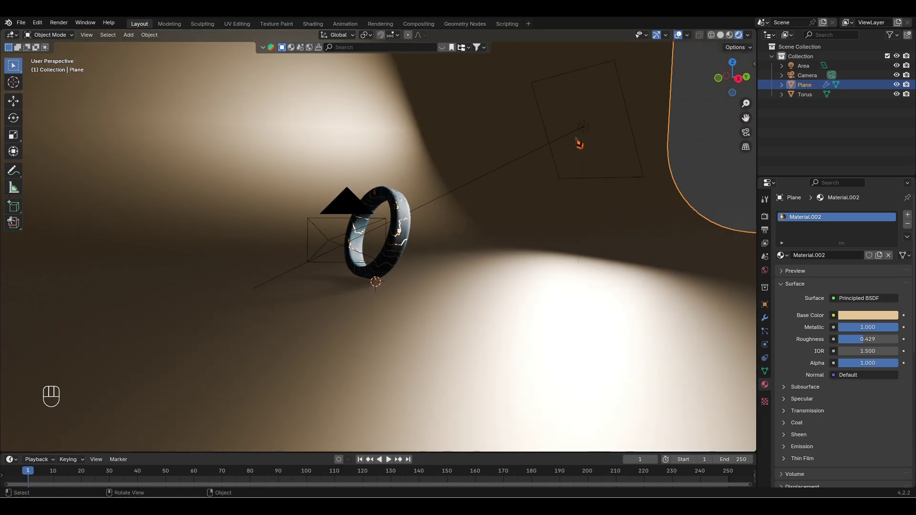
{"action": "key", "text": "KP_0"}
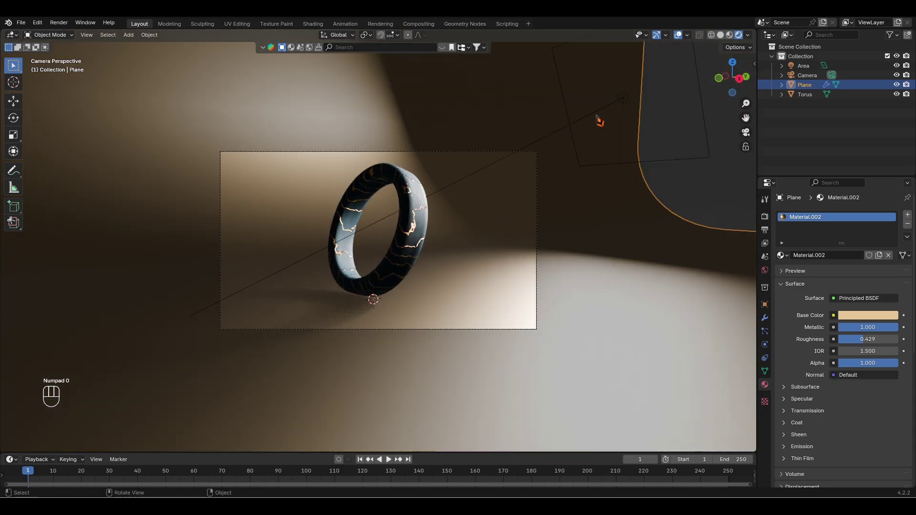
{"action": "left_click", "coordinate": [629, 101]}
{"action": "key", "text": "r"}
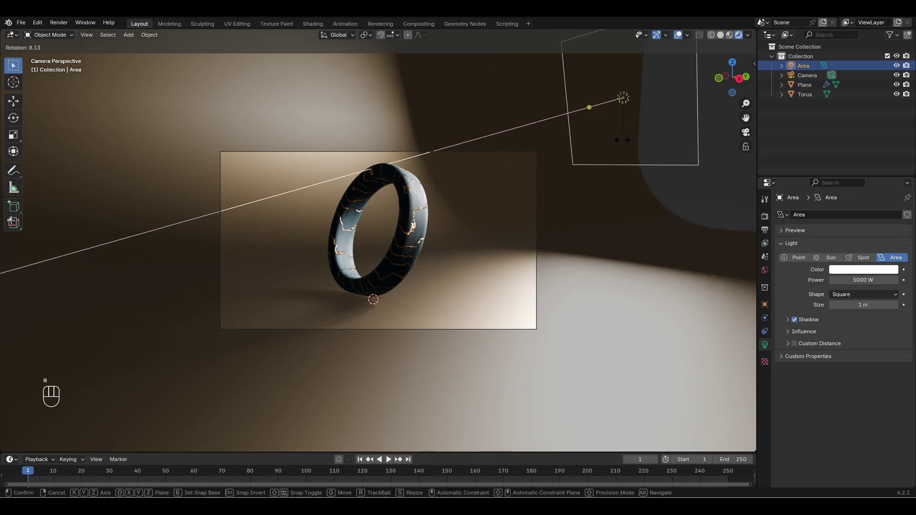
{"action": "right_click", "coordinate": [623, 135]}
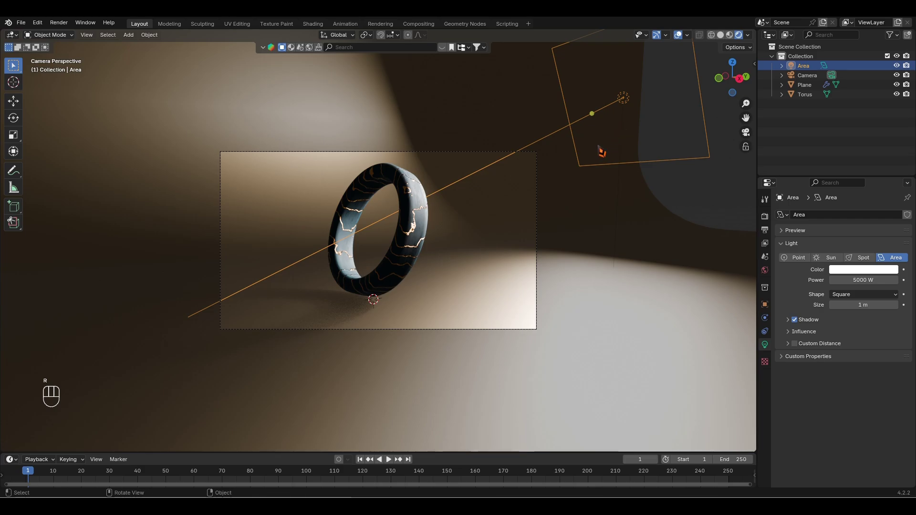
{"action": "key", "text": "g"}
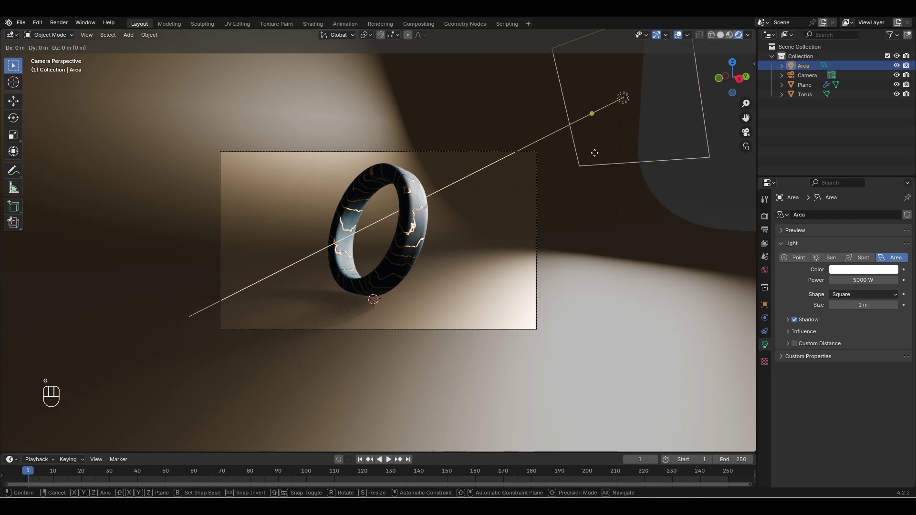
{"action": "key", "text": "y"}
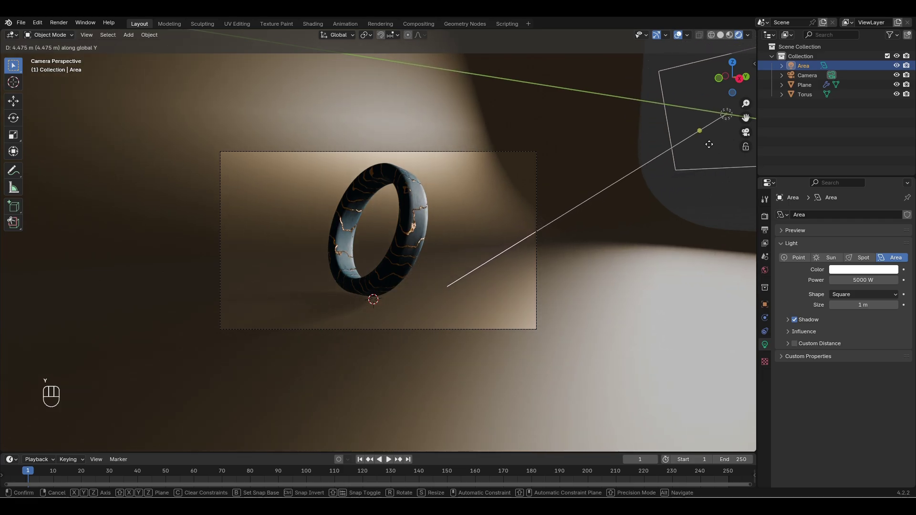
{"action": "left_click", "coordinate": [751, 163]}
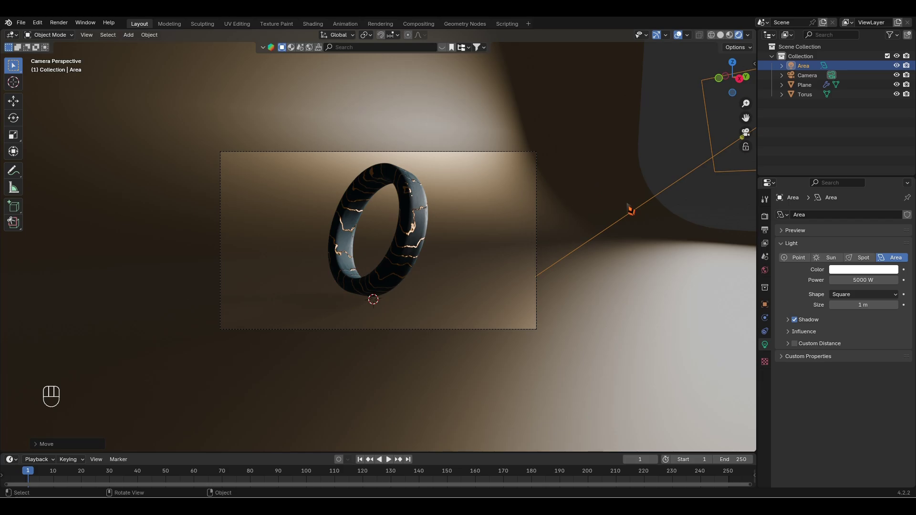
Rotate the area light by about -11 degrees around the global X axis
{"action": "key", "text": "r"}
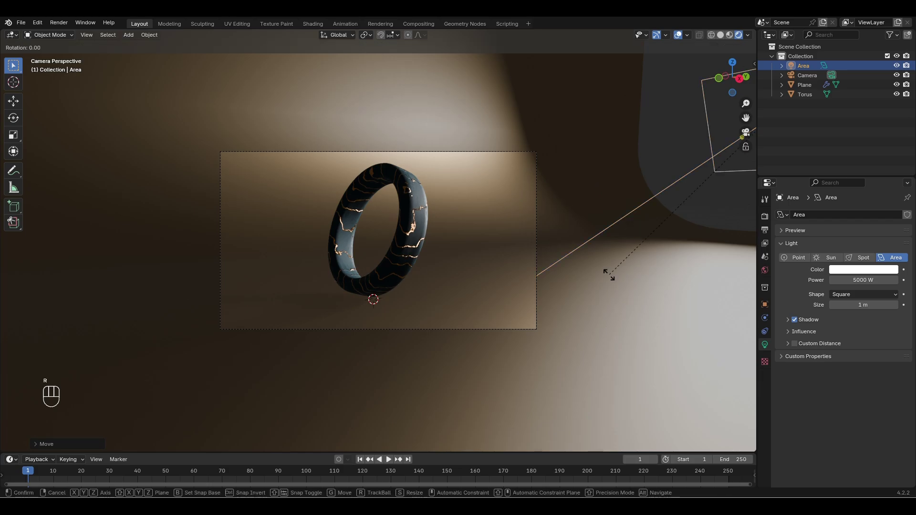
{"action": "key", "text": "x"}
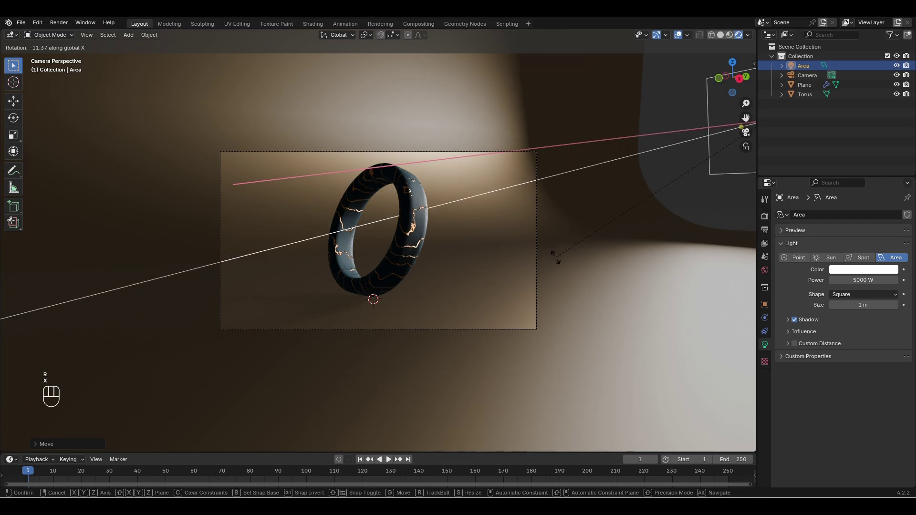
{"action": "left_click", "coordinate": [558, 262]}
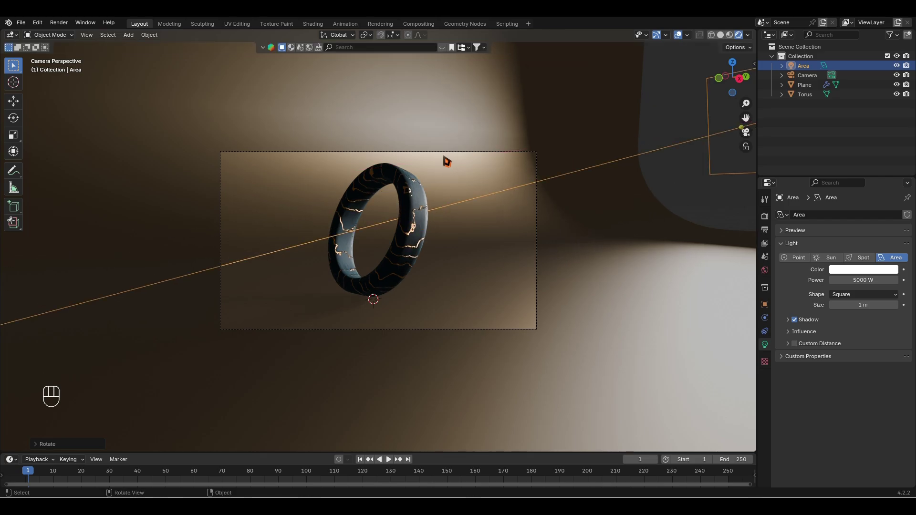
Move the camera up about 0.16 m along the global Z axis
{"action": "key", "text": "KP_0"}
{"action": "key", "text": "KP_0"}
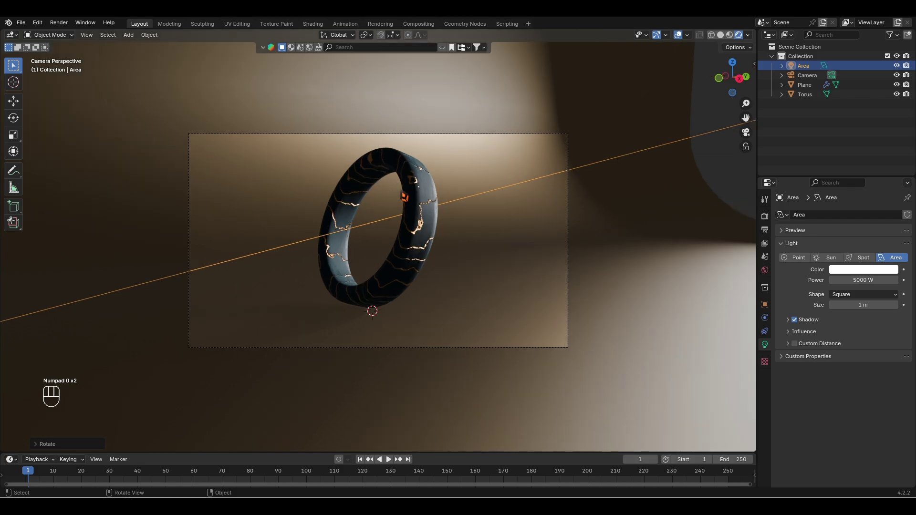
{"action": "left_click", "coordinate": [439, 139]}
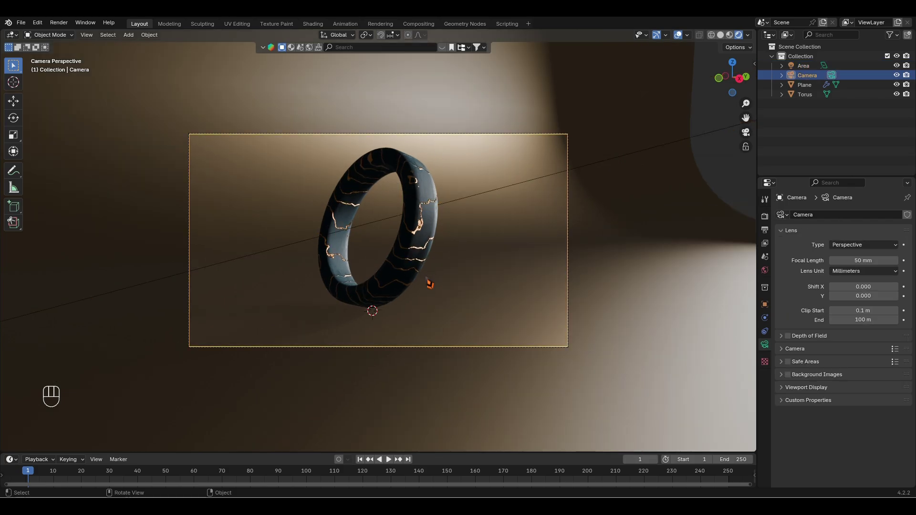
{"action": "key", "text": "g"}
{"action": "key", "text": "z"}
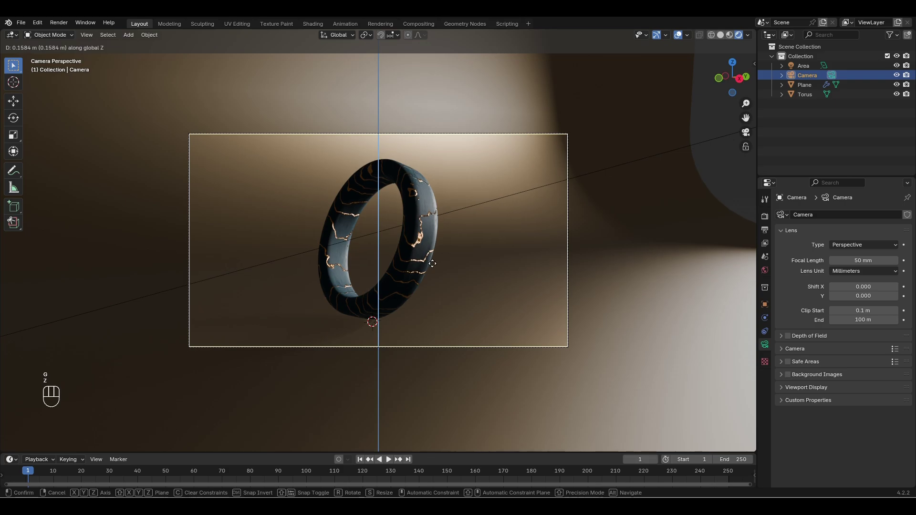
{"action": "left_click", "coordinate": [444, 271]}
Darken the World background color to black
{"action": "left_click", "coordinate": [615, 232]}
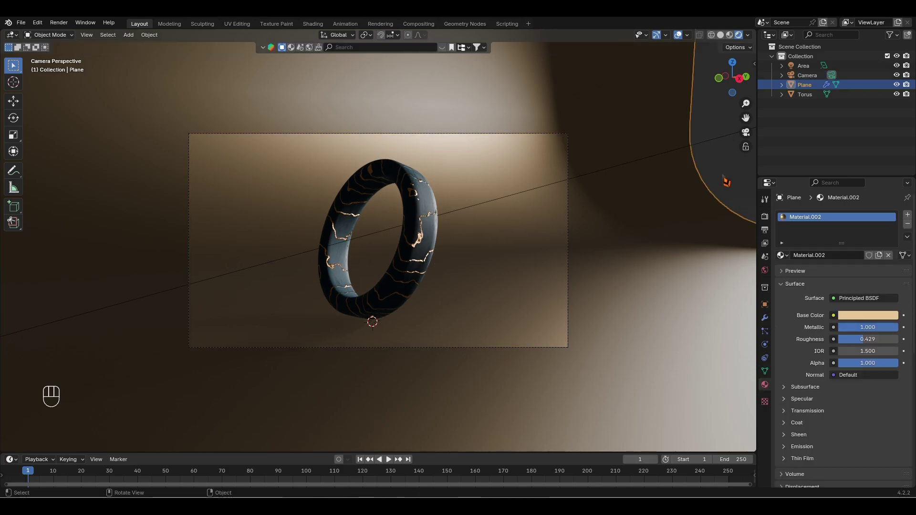
{"action": "left_click", "coordinate": [726, 182]}
{"action": "left_click", "coordinate": [765, 270]}
{"action": "left_click", "coordinate": [878, 280]}
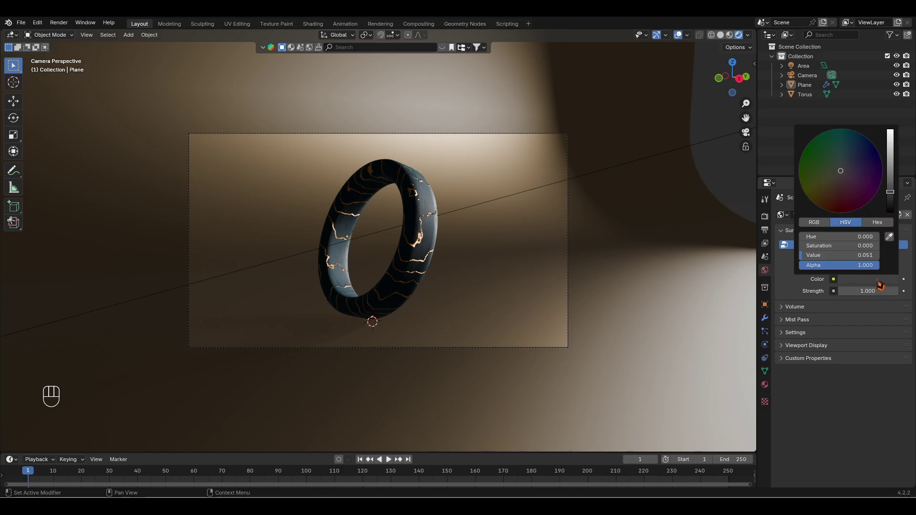
{"action": "left_click_drag", "start_coordinate": [890, 193], "coordinate": [890, 211]}
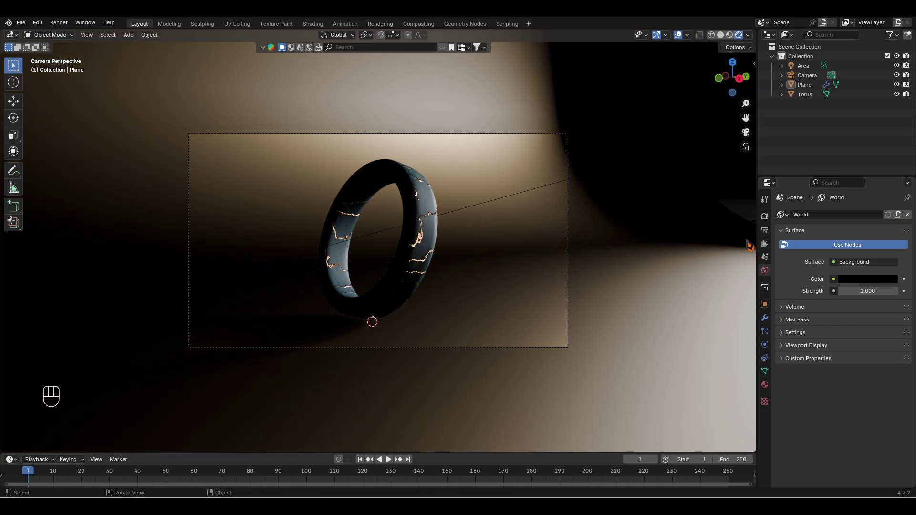
Set the render engine to Cycles with GPU Compute as the device and turn on viewport denoising
{"action": "left_click", "coordinate": [764, 216]}
{"action": "left_click", "coordinate": [854, 215]}
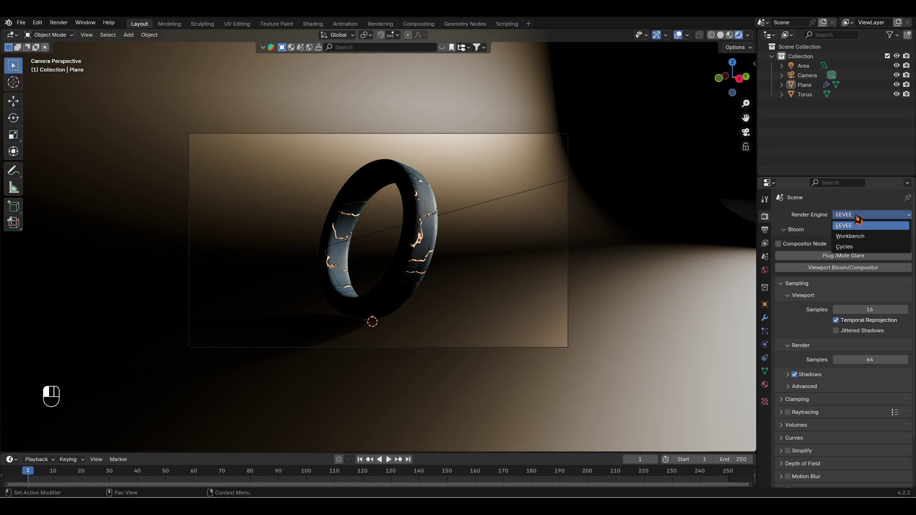
{"action": "left_click", "coordinate": [854, 246]}
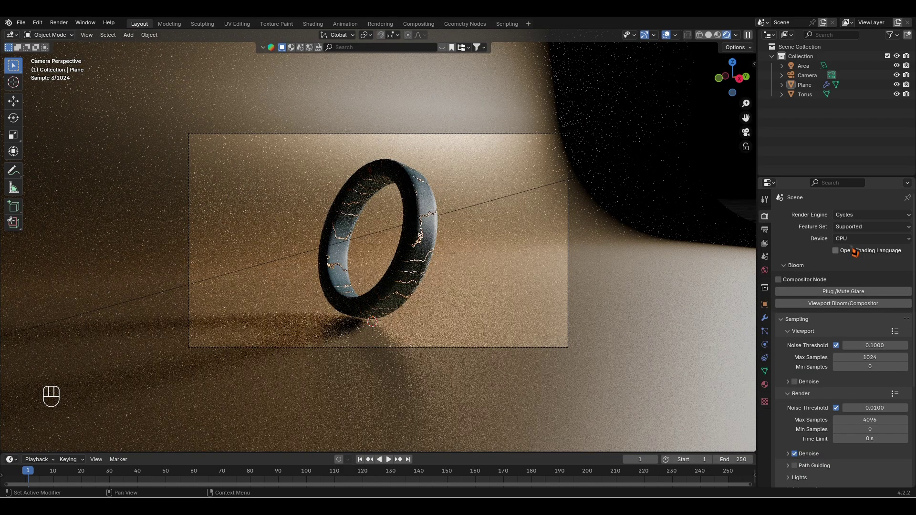
{"action": "left_click", "coordinate": [846, 242]}
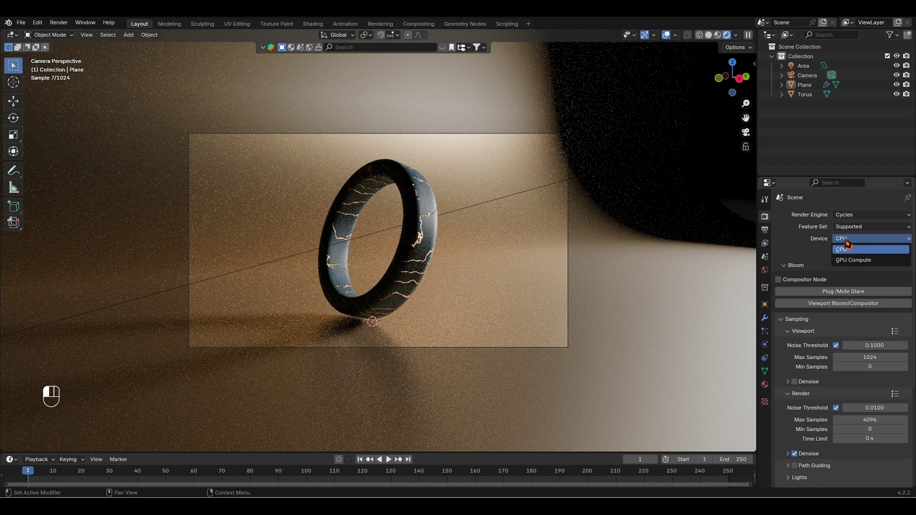
{"action": "left_click", "coordinate": [858, 260]}
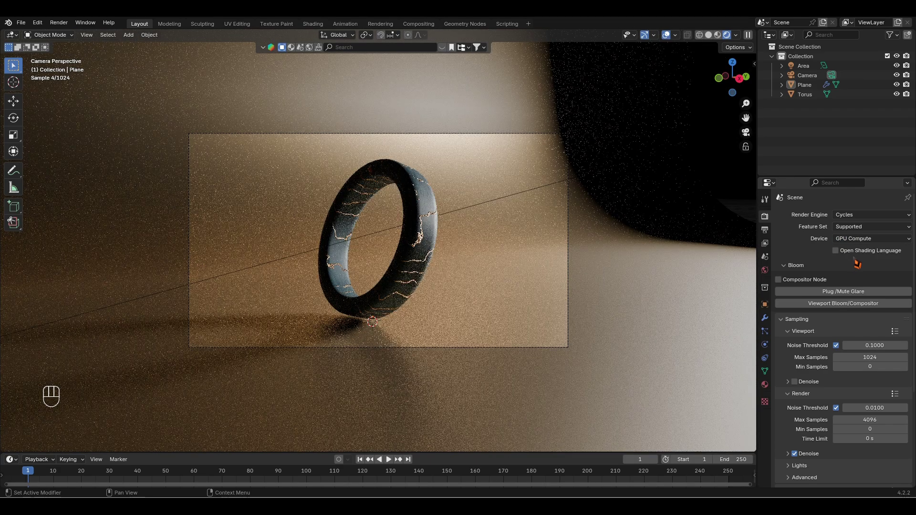
{"action": "left_click", "coordinate": [794, 382]}
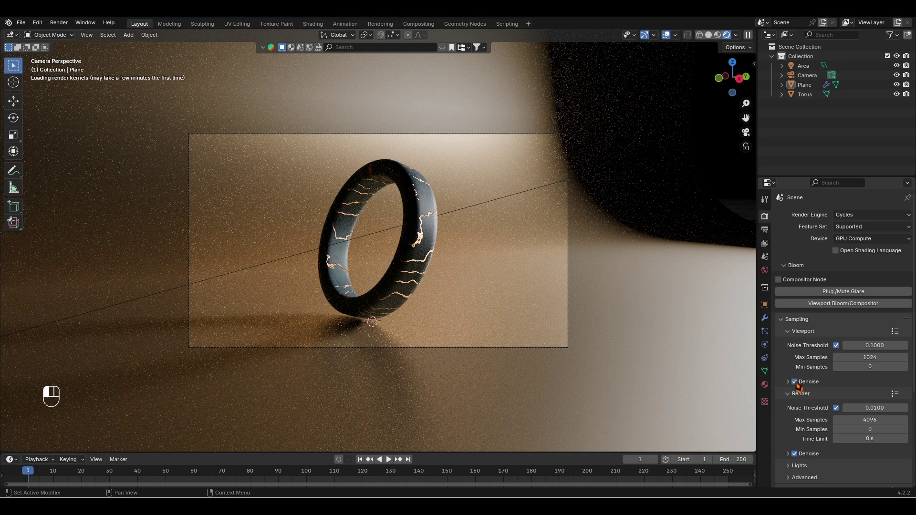
Set the final render's Max Samples to 64 and render the image
{"action": "left_click", "coordinate": [871, 420]}
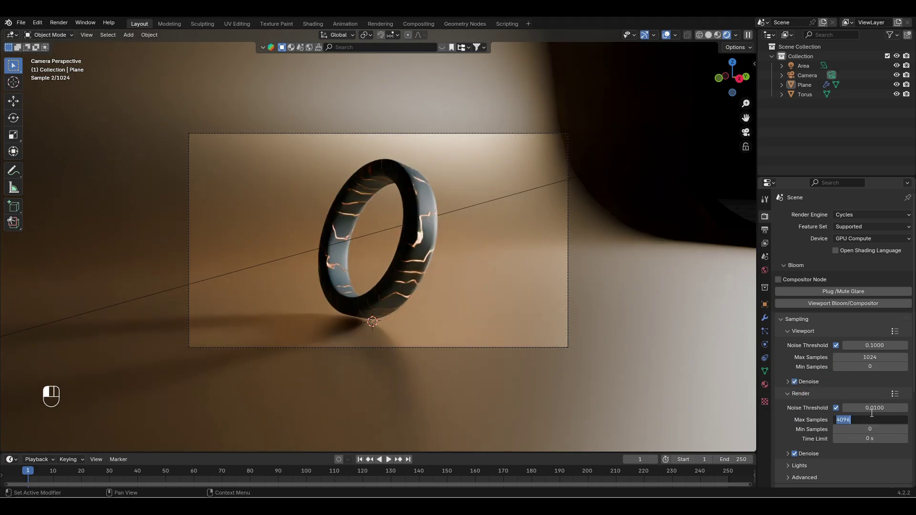
{"action": "type", "text": "64"}
{"action": "key", "text": "Return"}
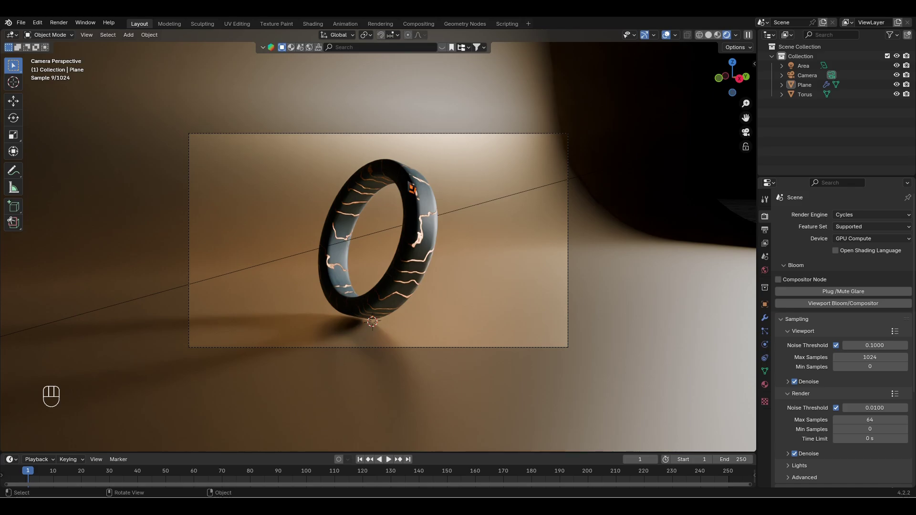
{"action": "left_click", "coordinate": [59, 22]}
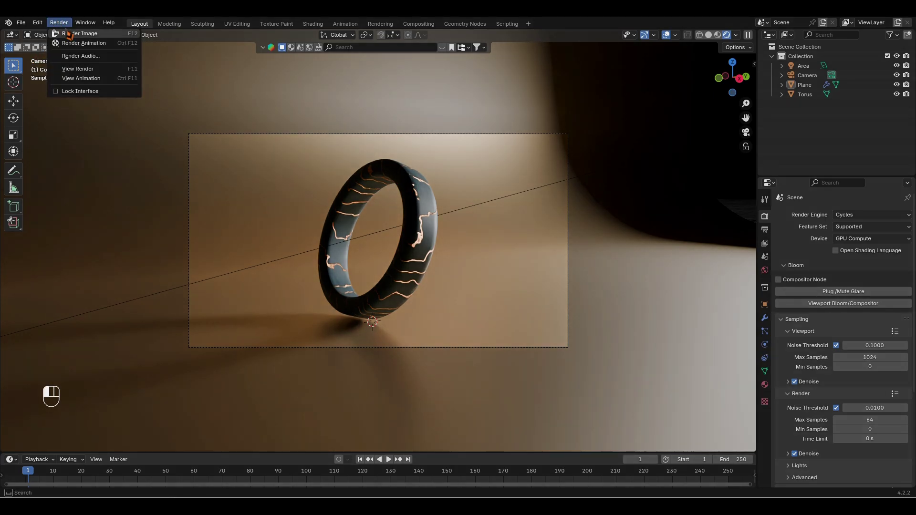
{"action": "left_click", "coordinate": [69, 34]}
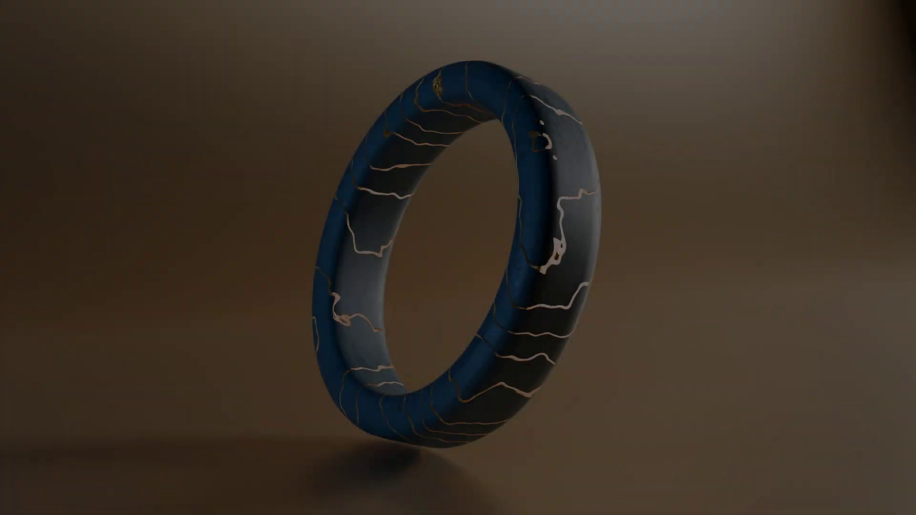